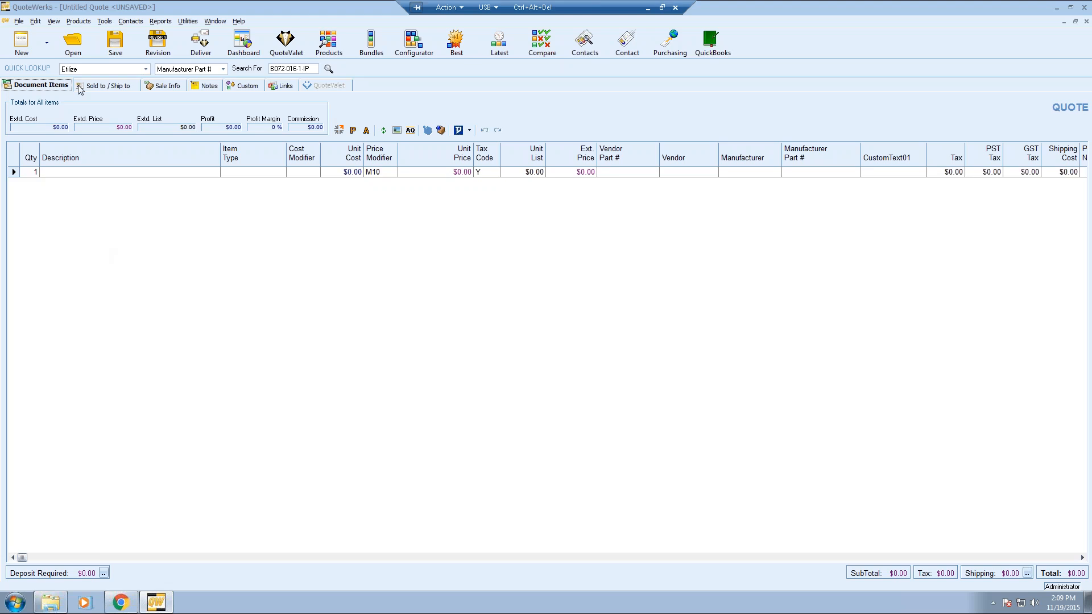
- Review the Sold to / Ship to addresses, then show Sale Info with tax rate 8.00 and due date 12/19/2015
click(102, 85)
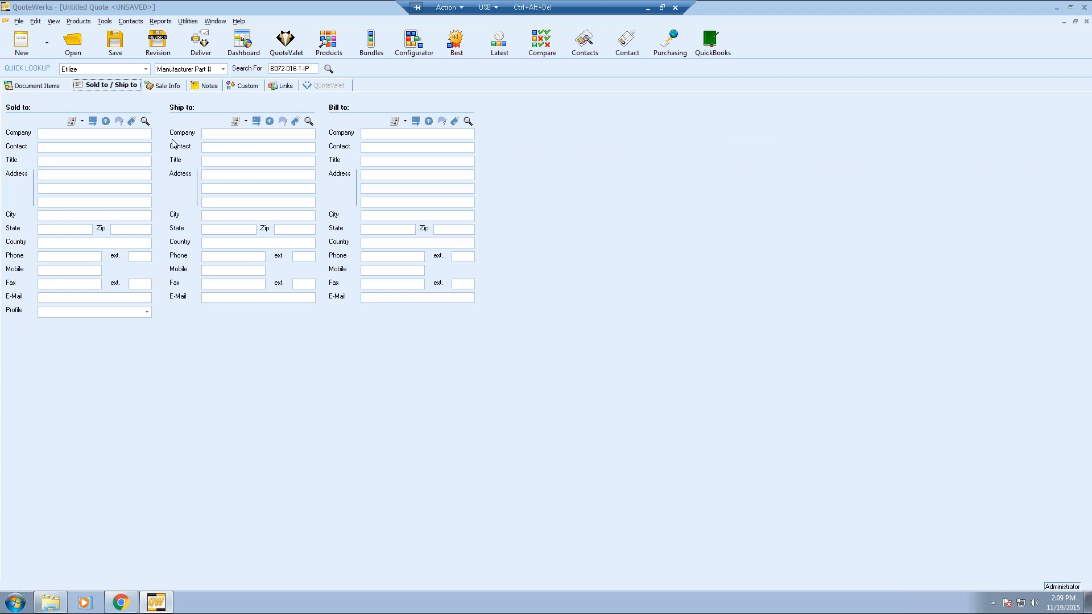
click(164, 85)
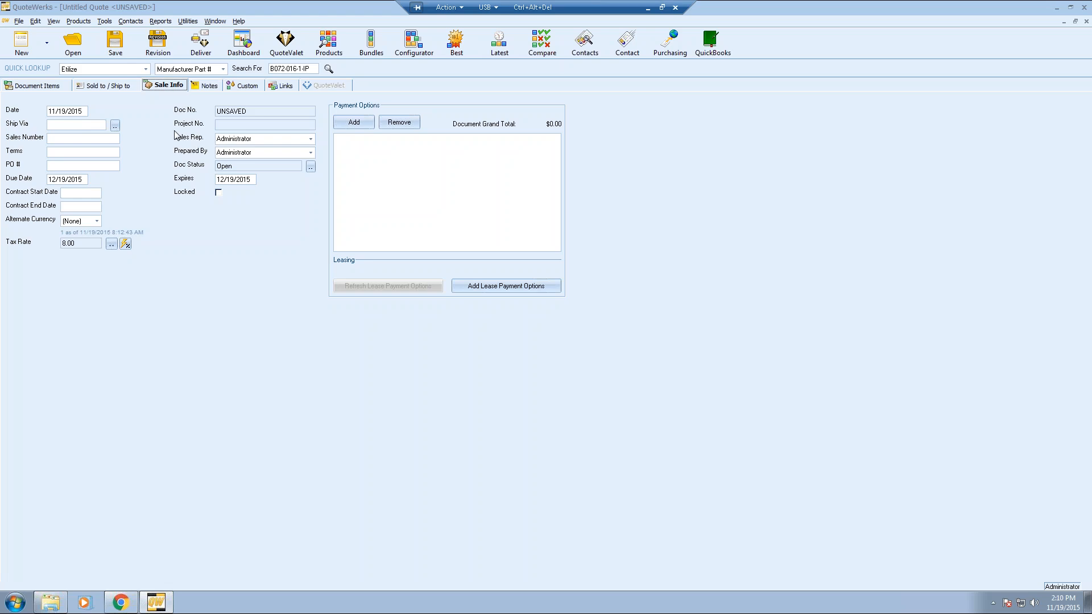
- Show the Notes page with its default introduction text and empty closing, purchasing and internal notes
click(202, 90)
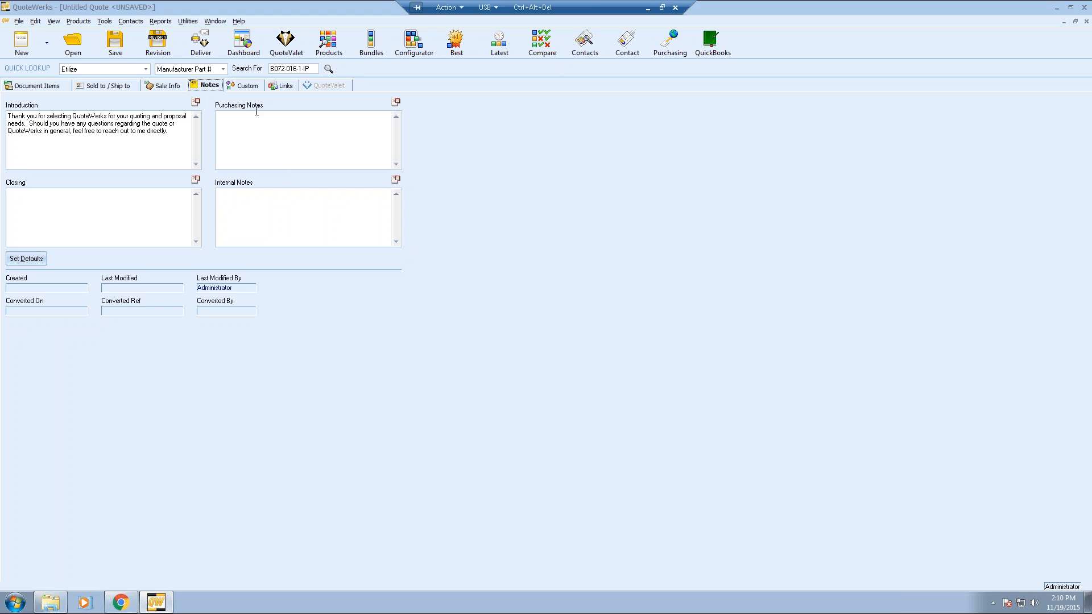
- Show the Custom page listing empty Account Number, Account Name and Site Name fields
click(244, 89)
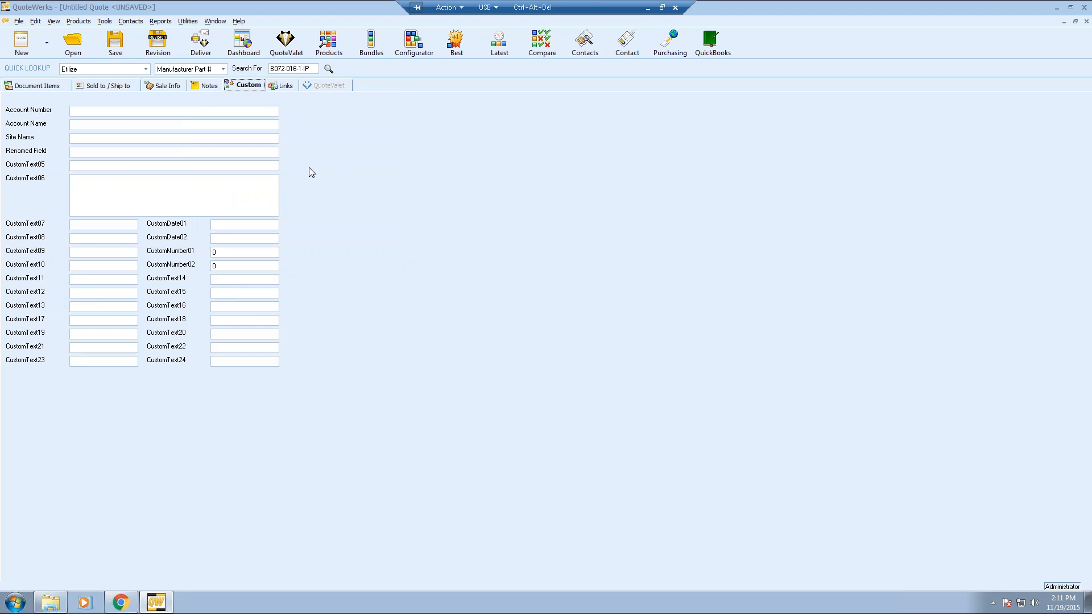
- Rename the Account Number custom field label to 'Field Number 1'
double_click(44, 113)
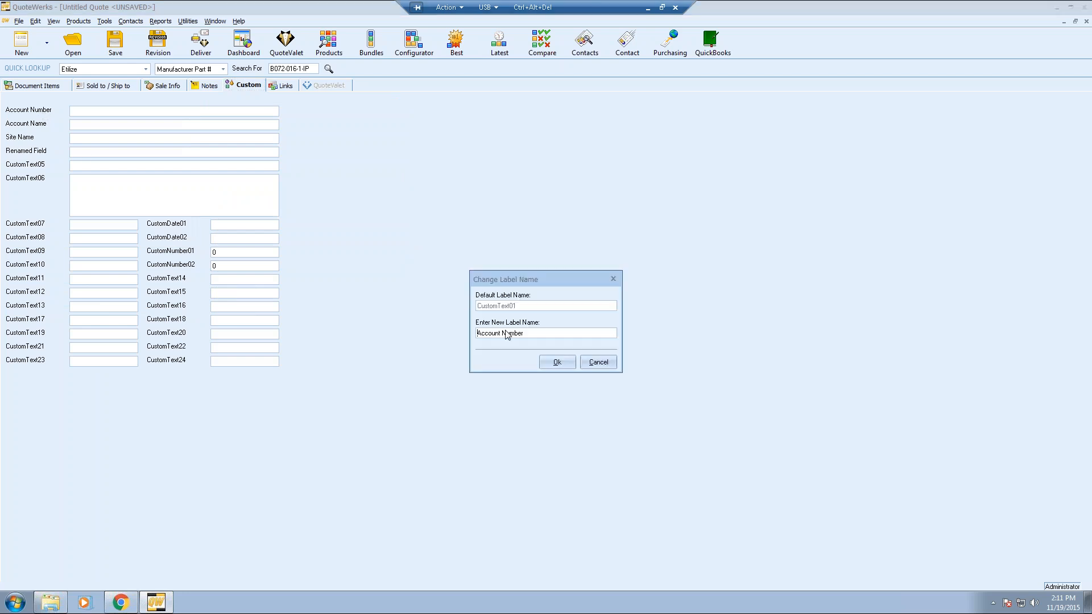
drag(536, 332, 408, 322)
text(Field Number 1)
click(543, 361)
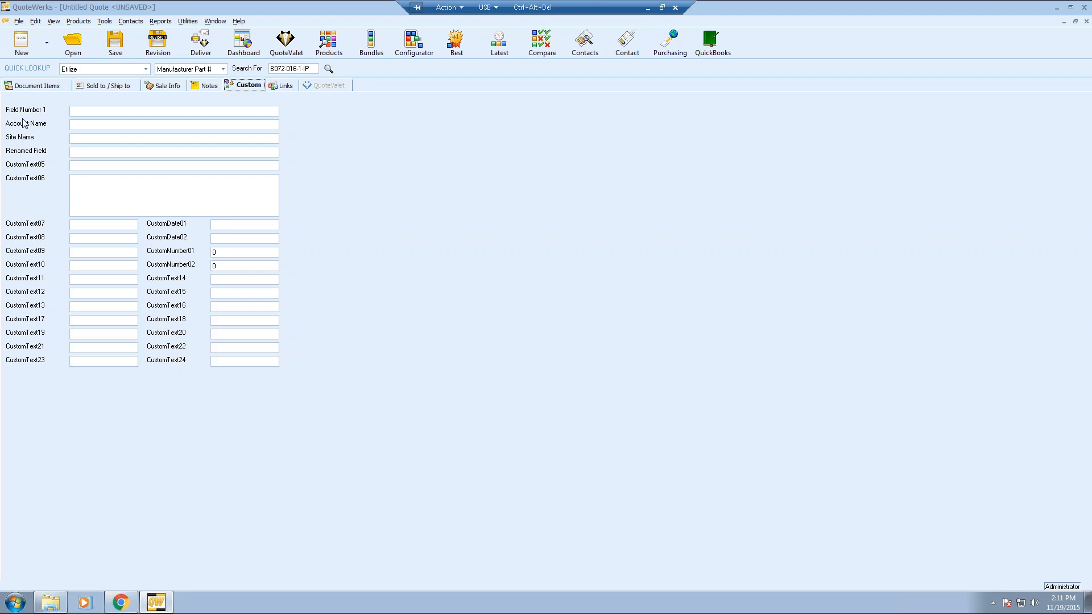
- Check the Links page, then return to the Document Items grid with its blank line and $0.00 totals
click(282, 86)
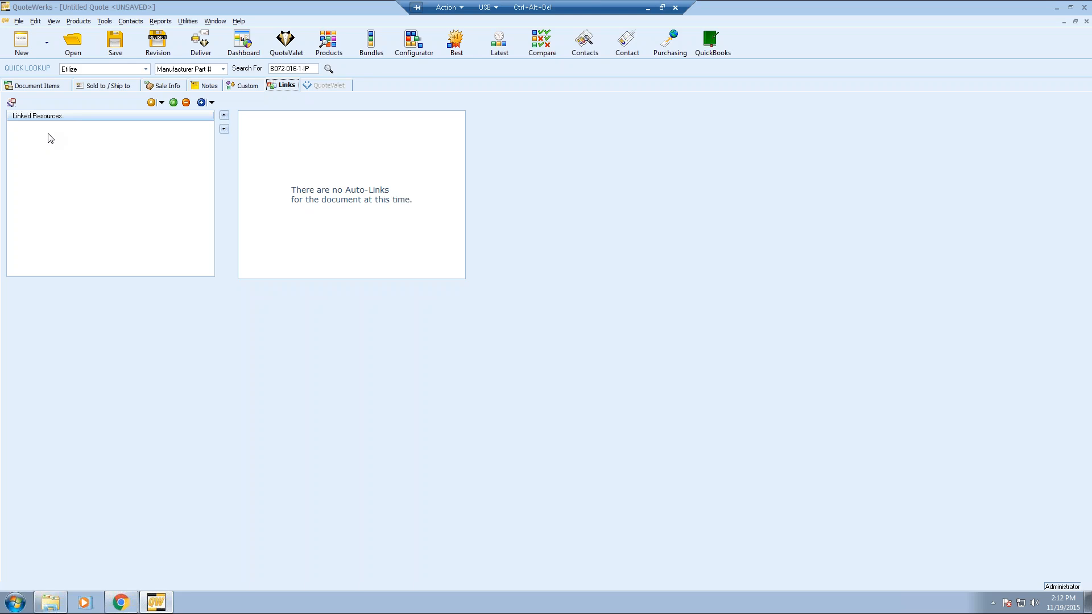
click(44, 89)
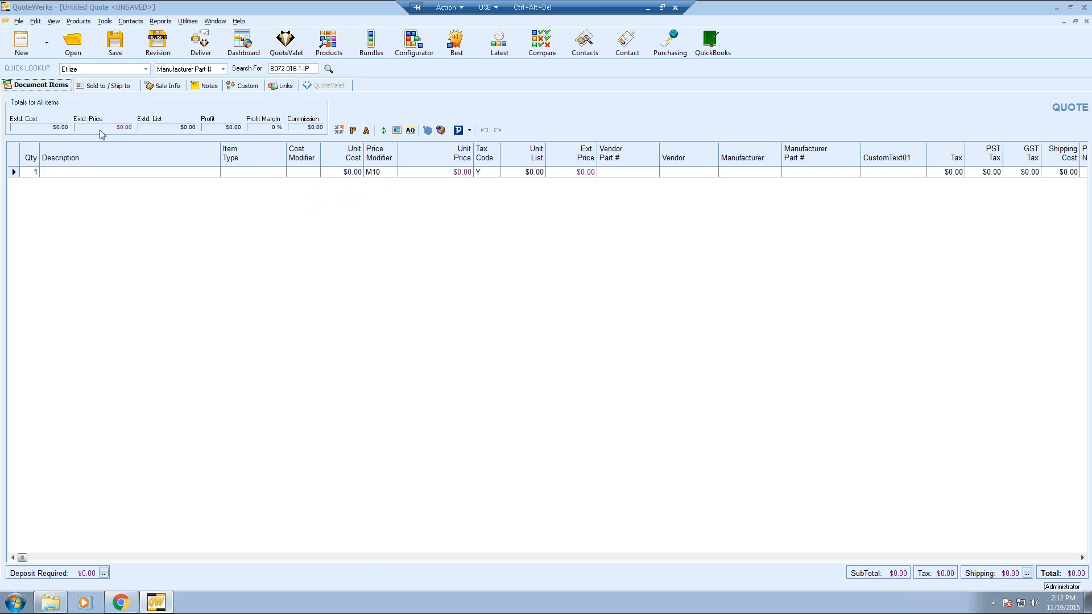
- Open the Open Document search, listing 1293 saved documents of all types
click(72, 43)
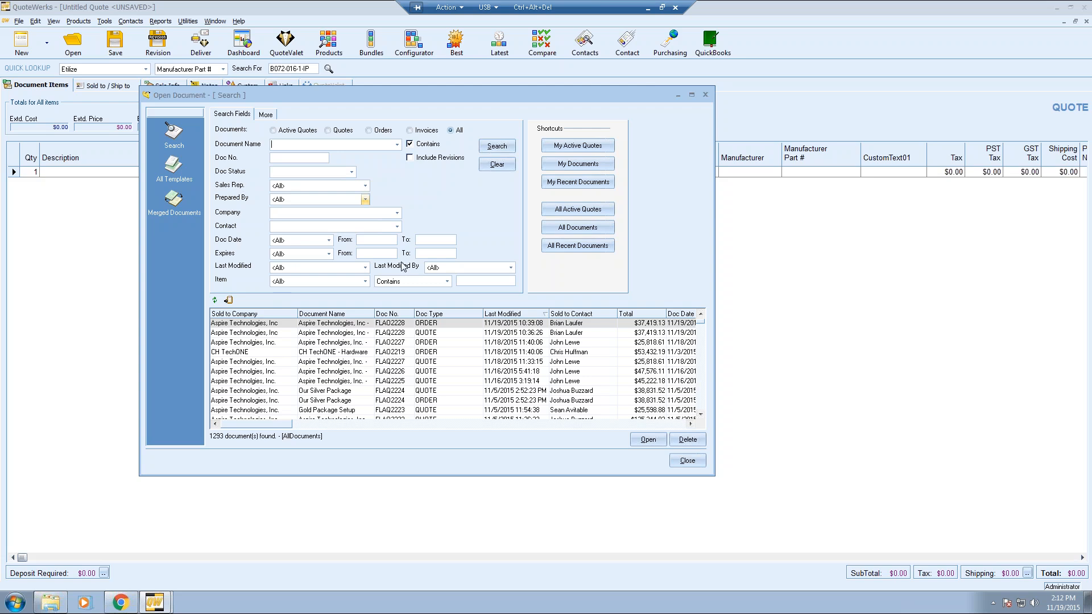
- Close the Open Document search without opening any document
click(680, 461)
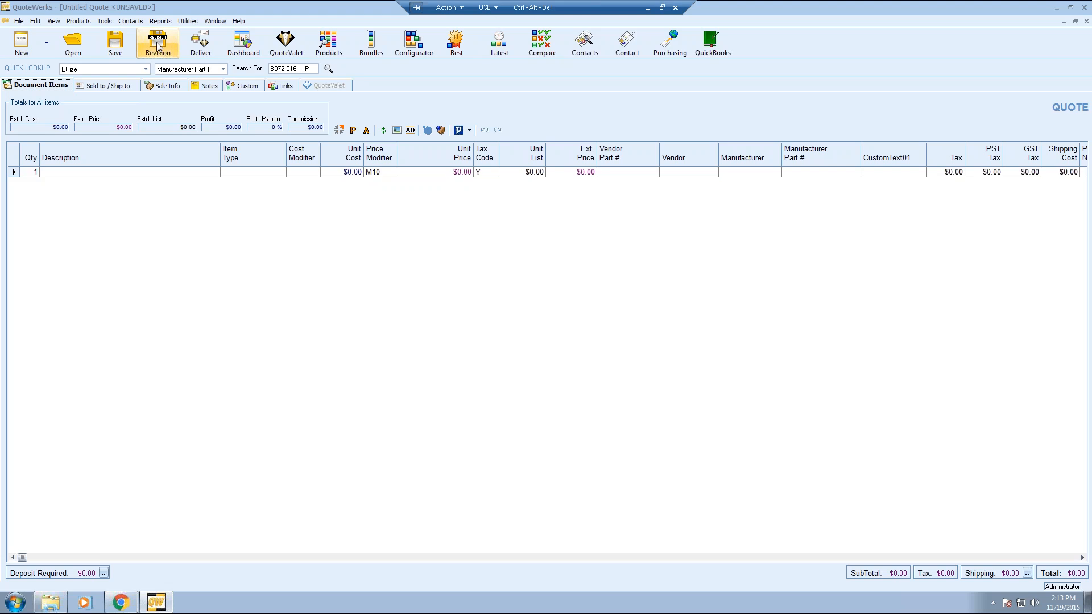
- Check the View menu and the Deliver Document window, then open the sales summary Dashboard
click(54, 21)
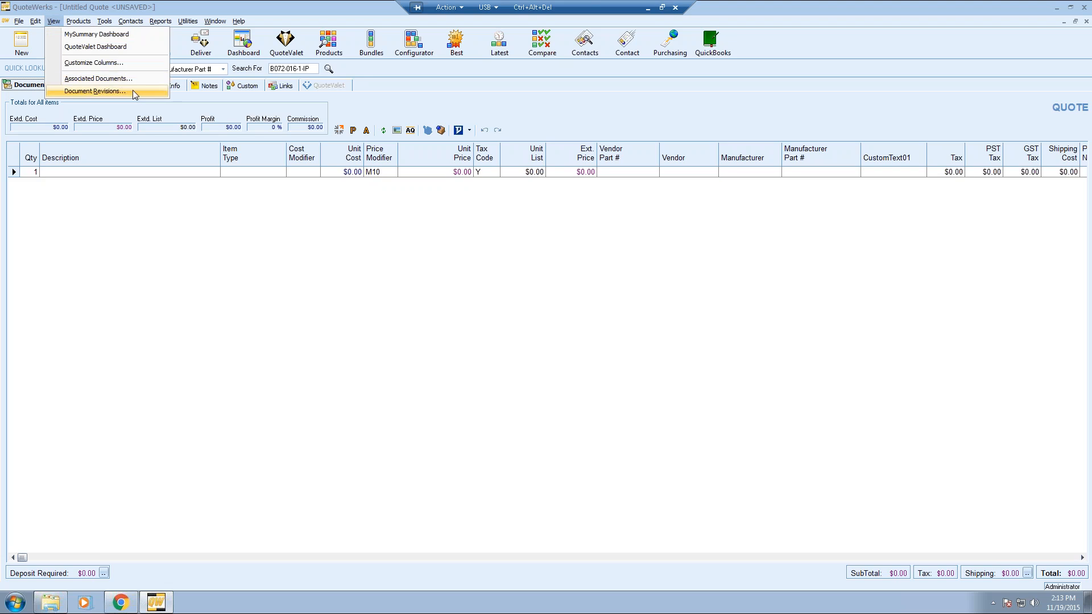
click(173, 115)
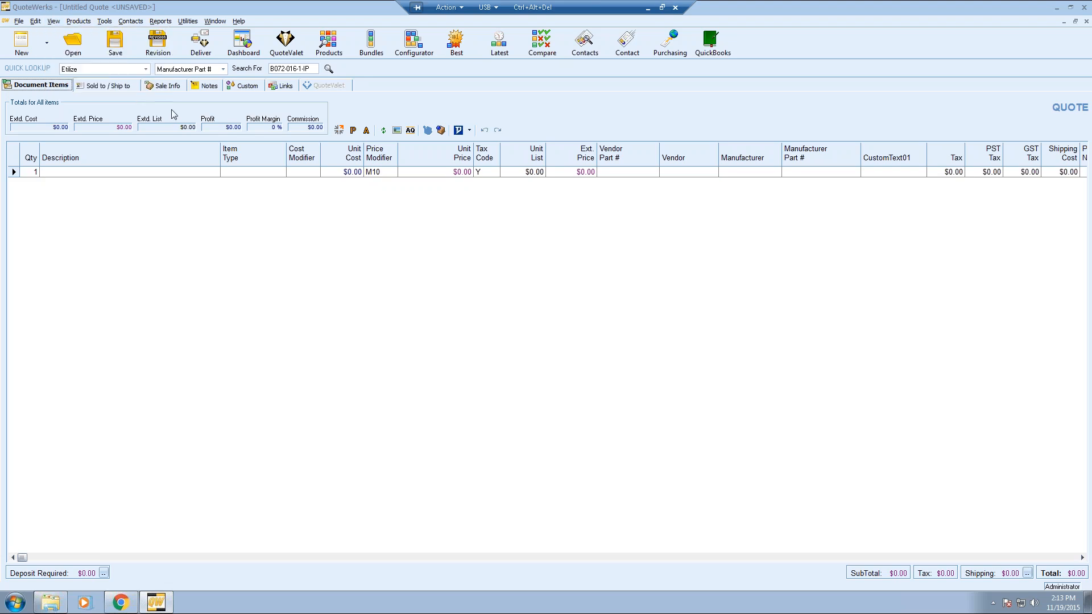
click(199, 43)
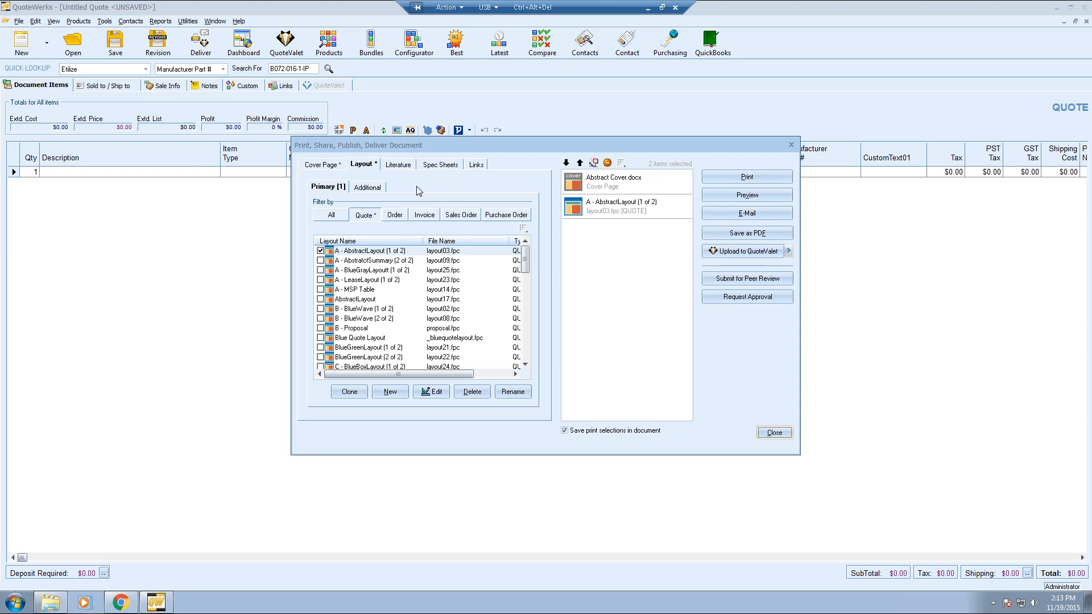
click(775, 433)
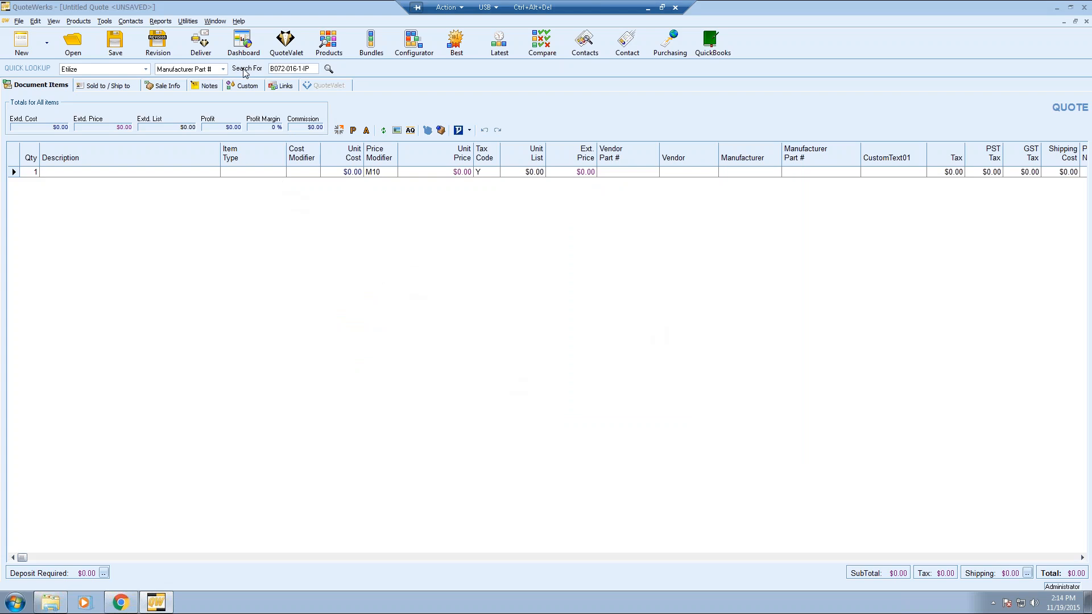
click(243, 46)
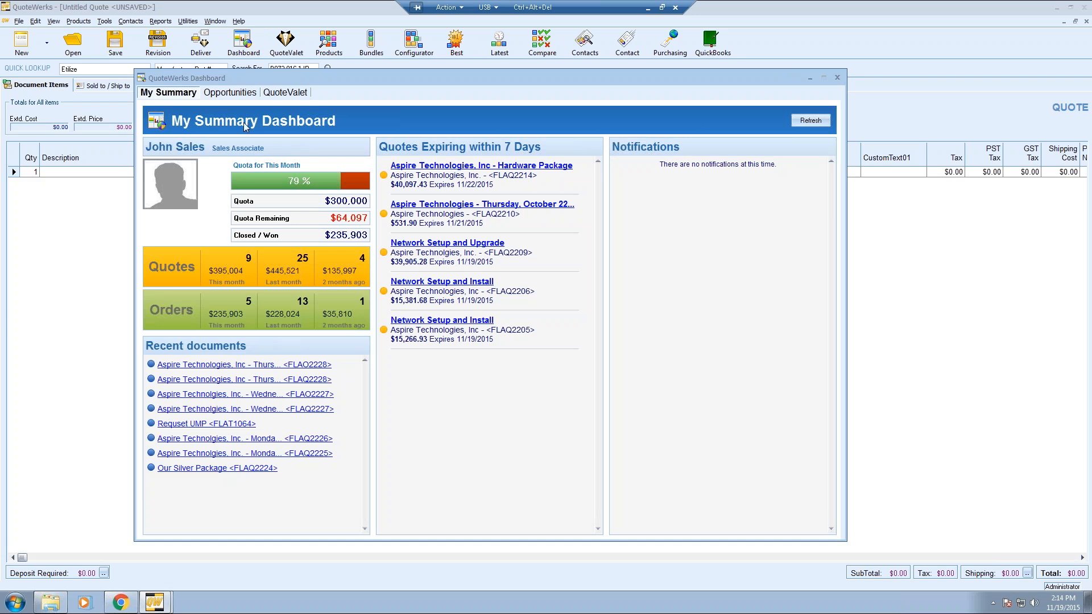
- Browse the dashboard's opportunities and YTD quarters, then close it and the QuoteValet dashboard
click(230, 93)
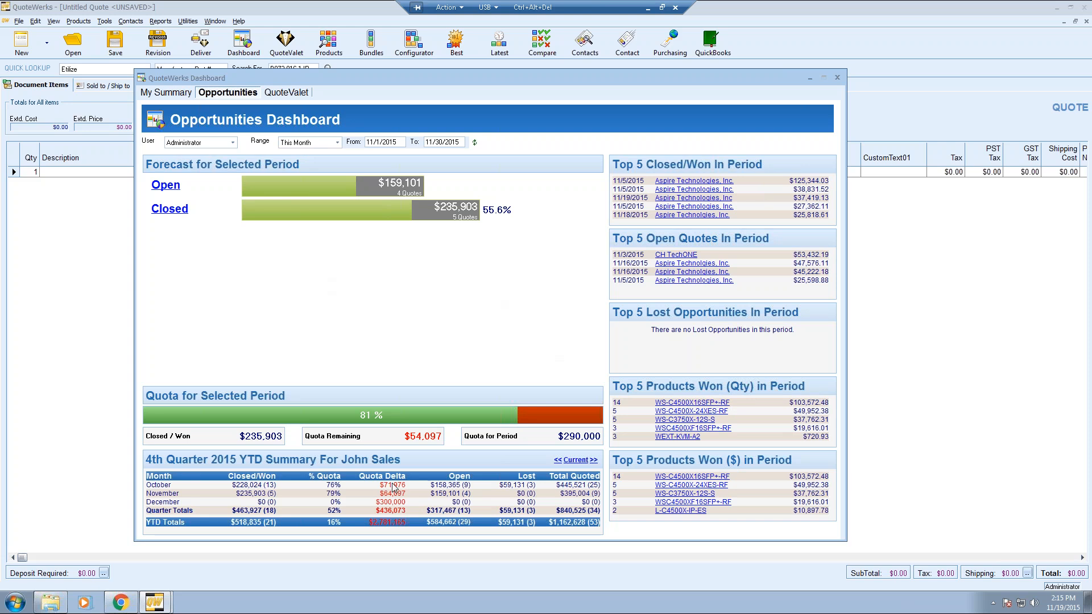
click(557, 460)
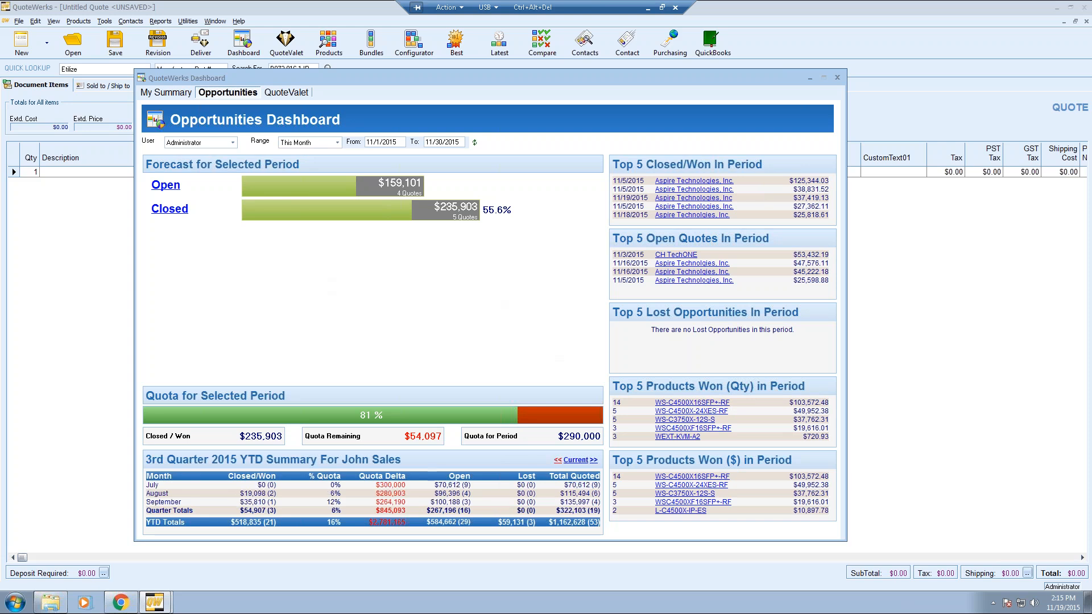
click(558, 460)
click(576, 460)
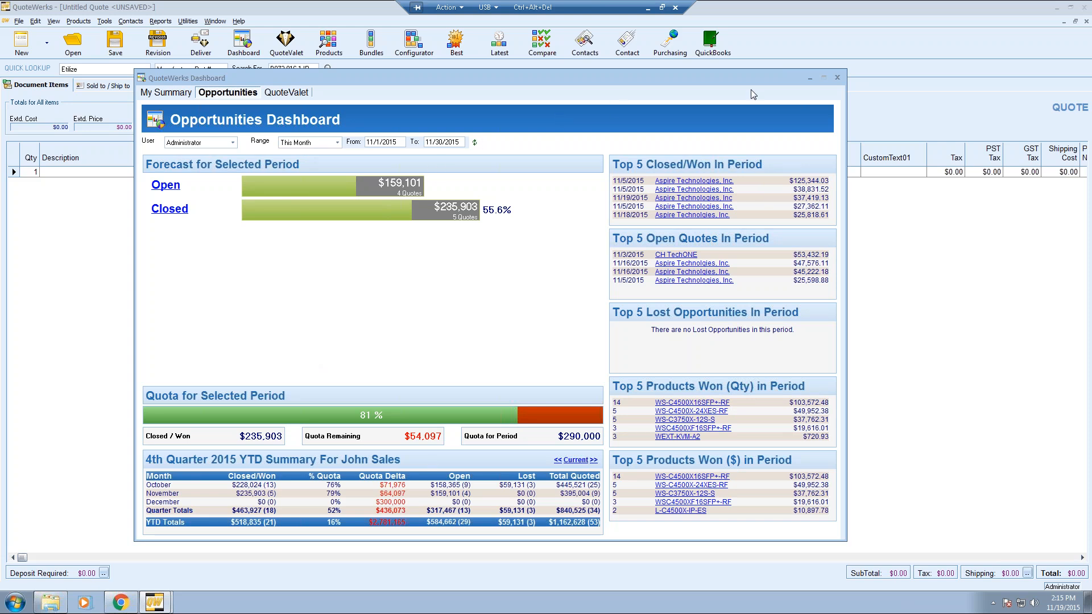
click(838, 78)
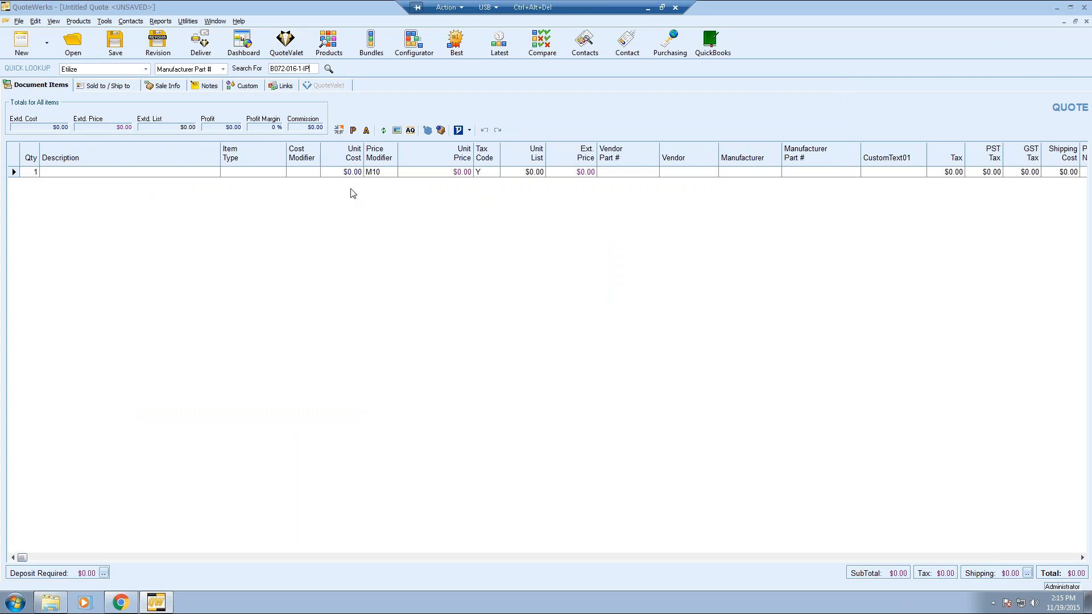
click(286, 41)
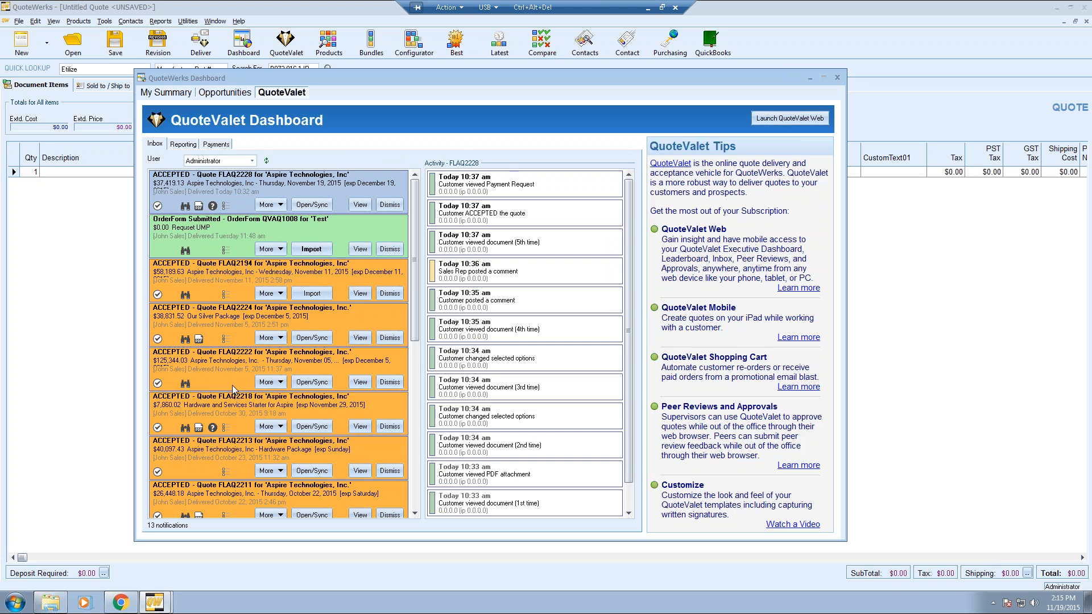
click(836, 78)
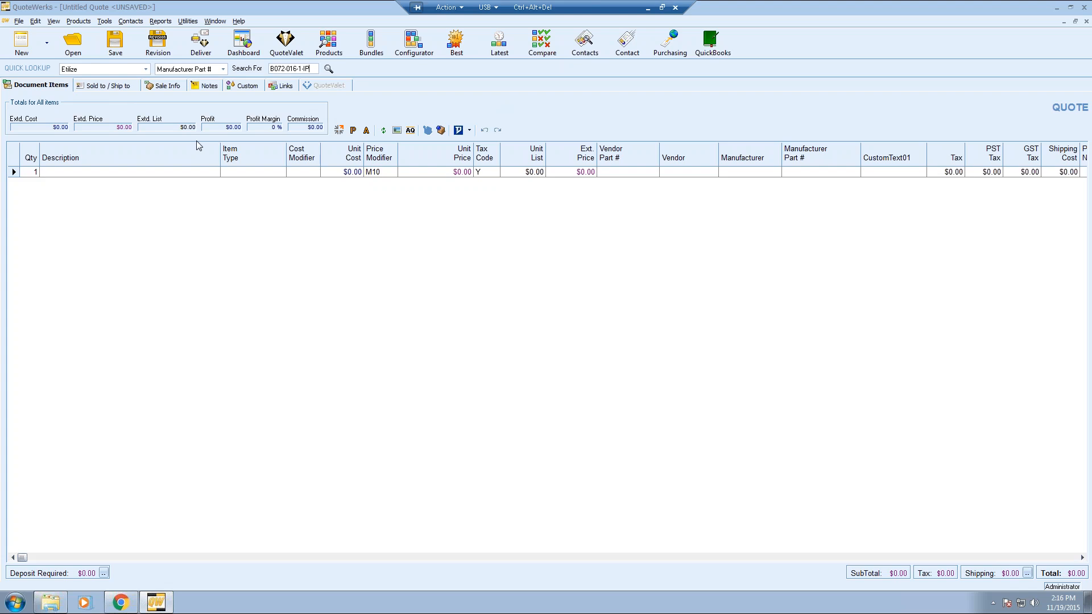
- Show the quote's empty Sold to, Ship to and Bill to address fields
click(116, 85)
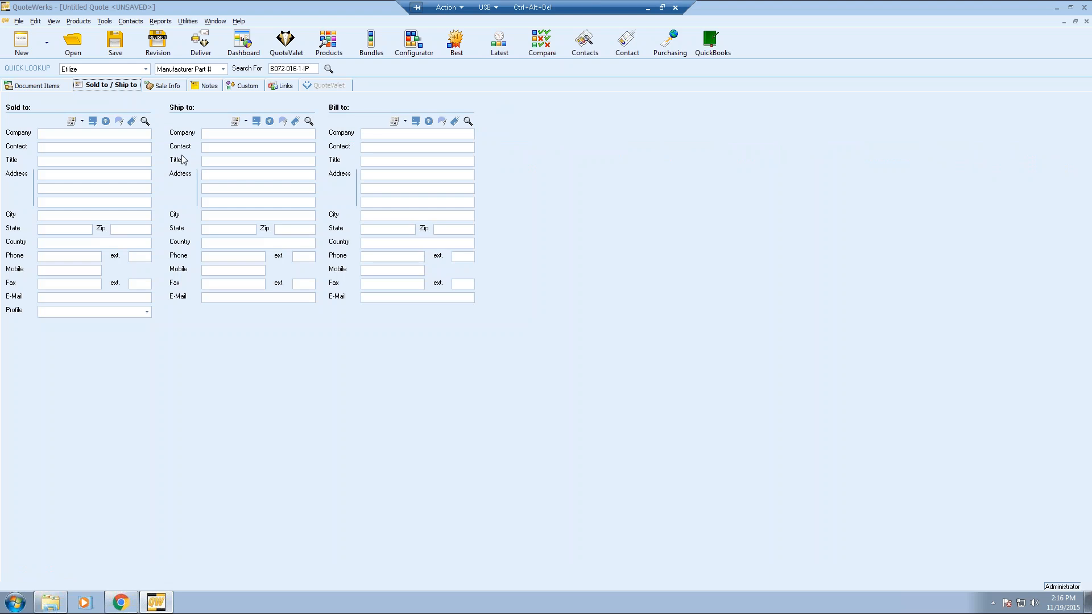
- Search Sold to contacts by Company and select the Aspire Technologies president's record
click(145, 123)
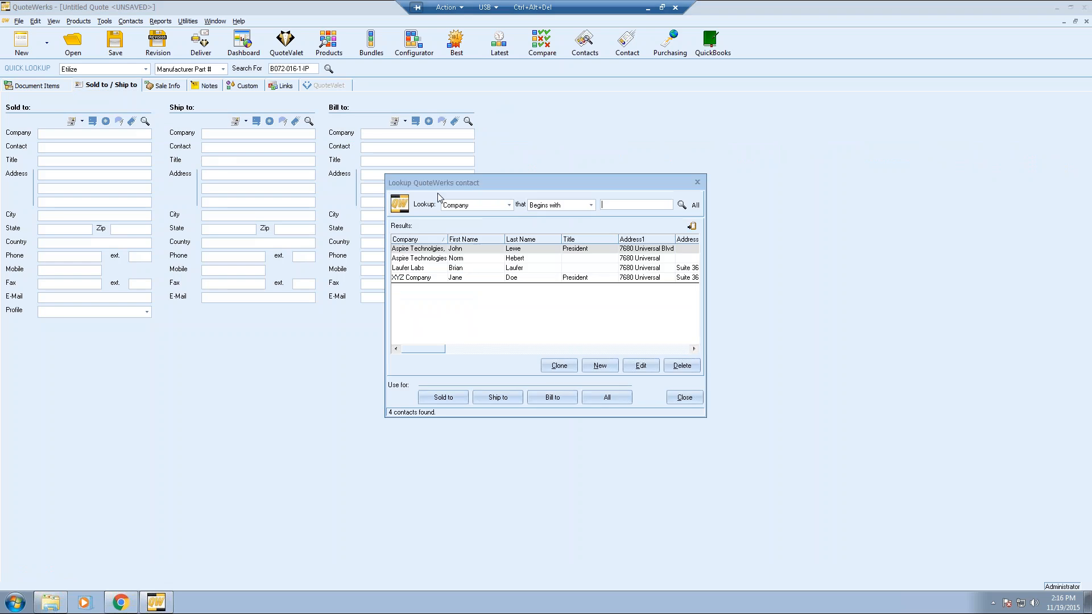
drag(463, 183, 577, 107)
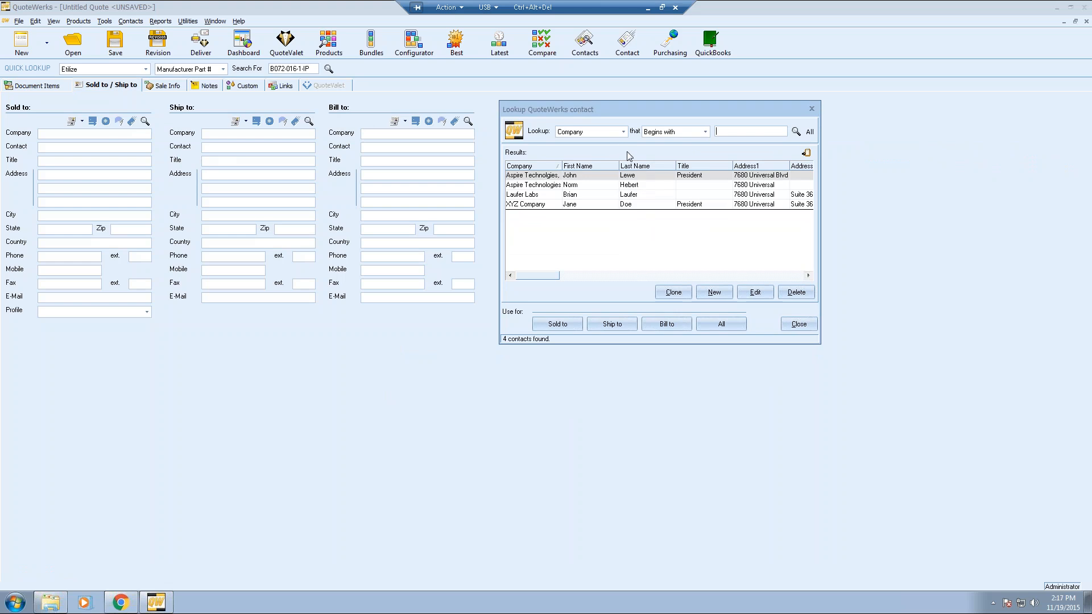
click(642, 178)
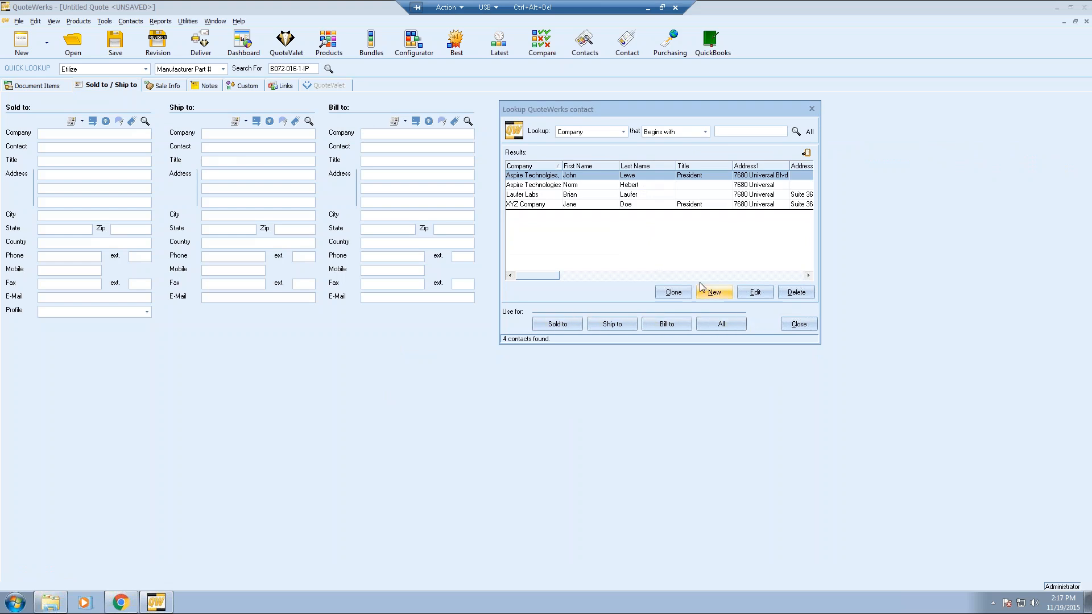
click(626, 133)
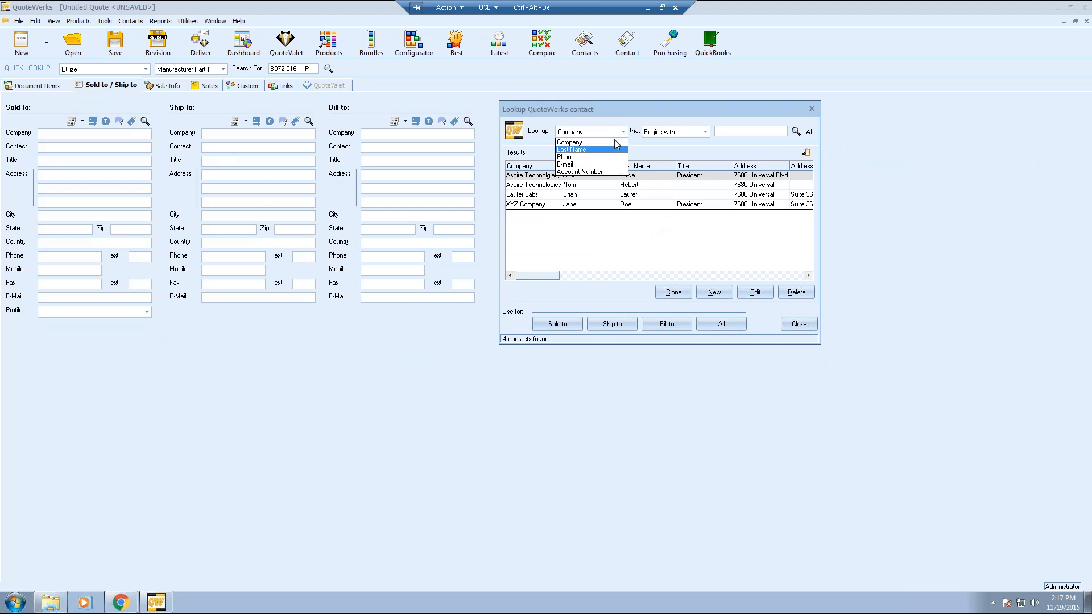
click(614, 141)
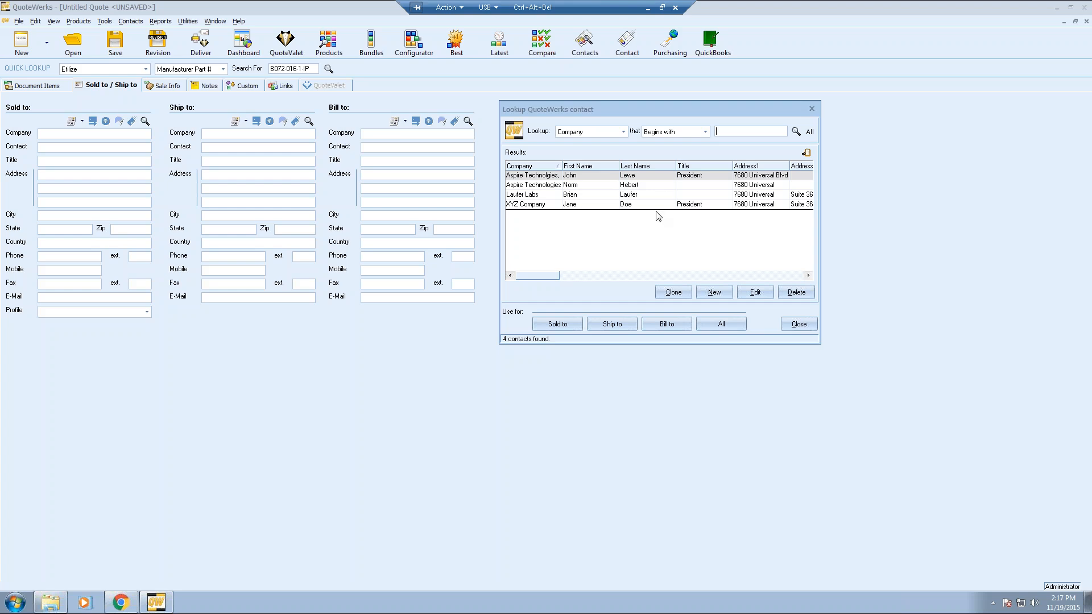
click(660, 177)
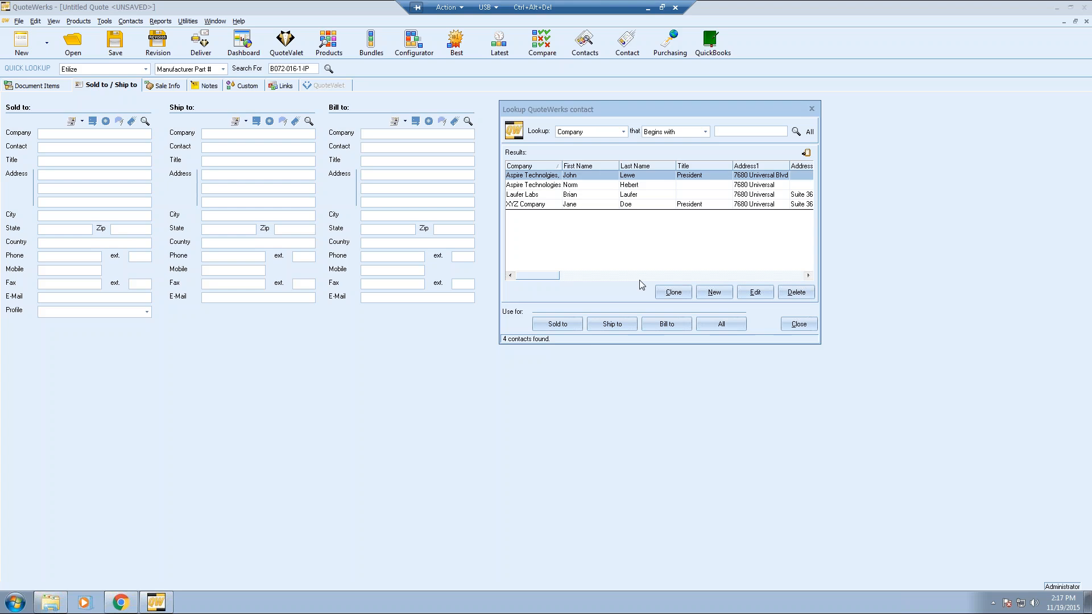
- Apply the Aspire Technologies contact to Sold to, Ship to and Bill to, then return to Document Items
click(724, 325)
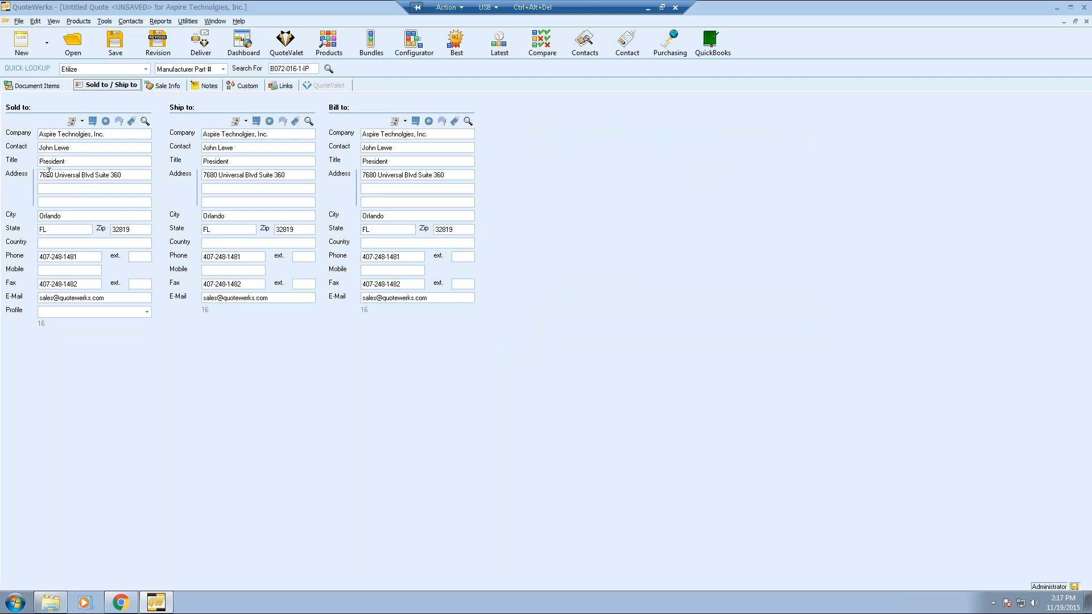
click(42, 86)
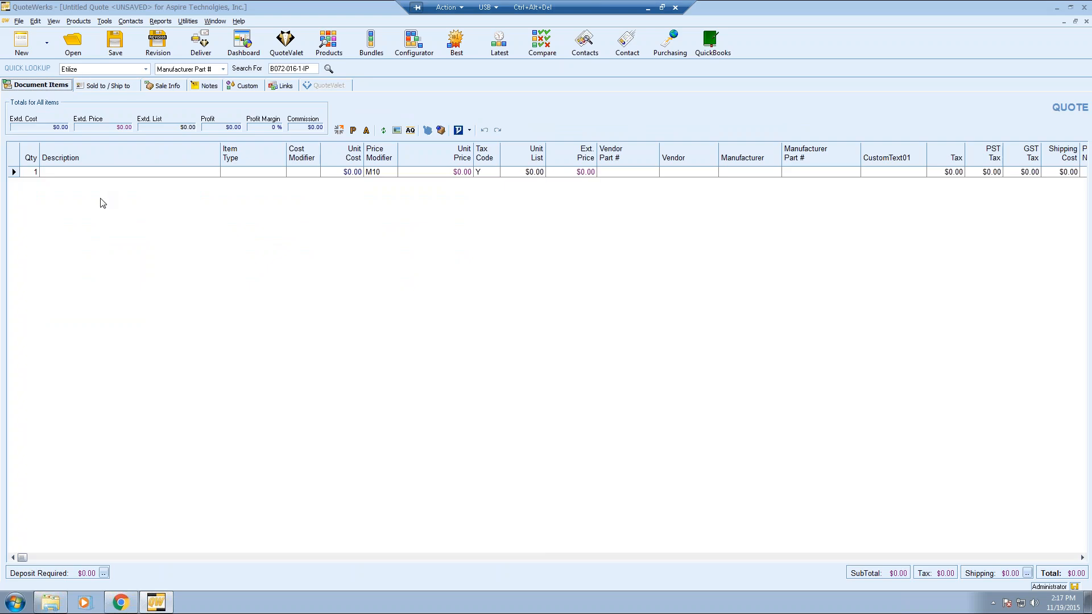
- Skip the auto-save and insert a Products: heading line above the blank item
click(14, 173)
click(549, 347)
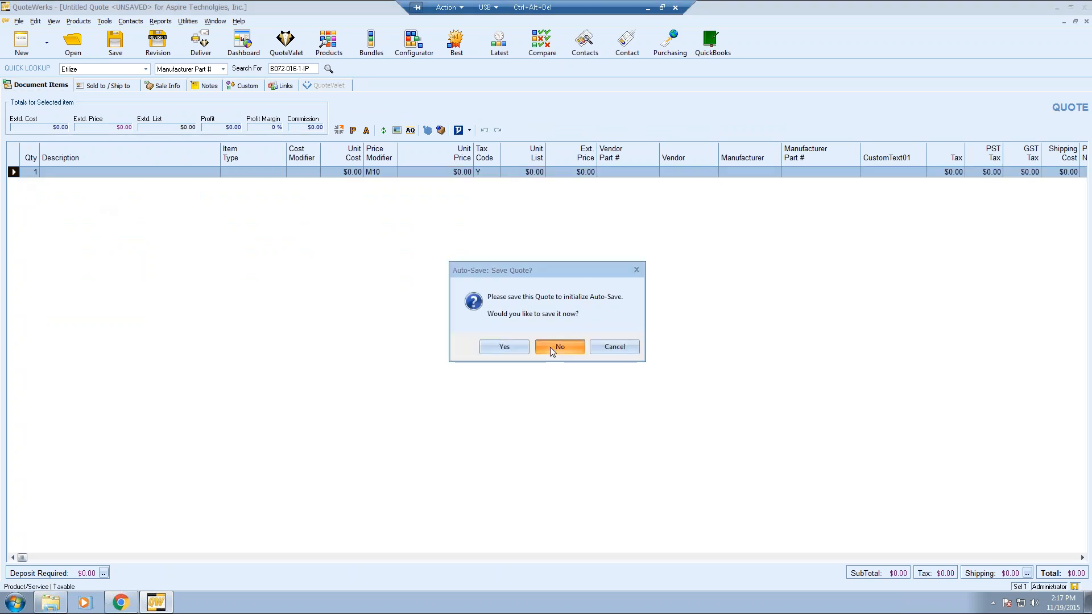
right_click(22, 172)
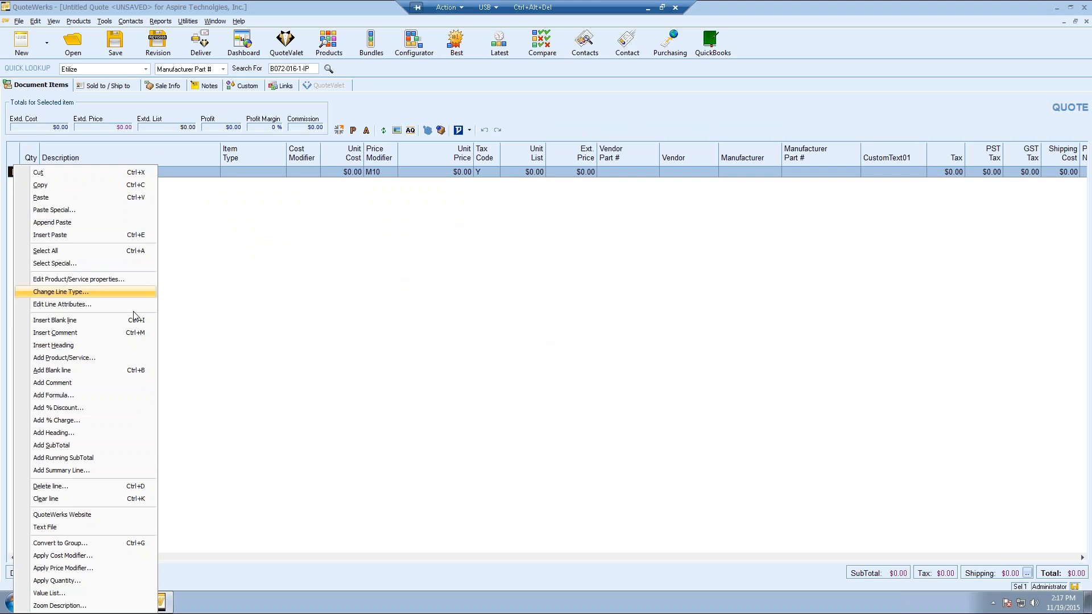
click(83, 345)
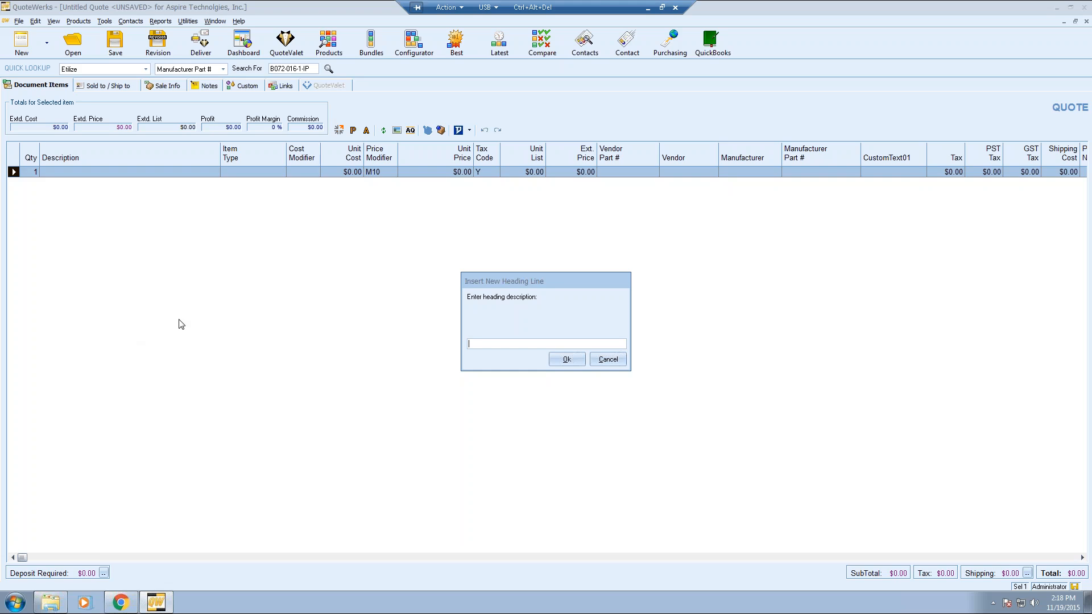
text(Products:)
key(Return)
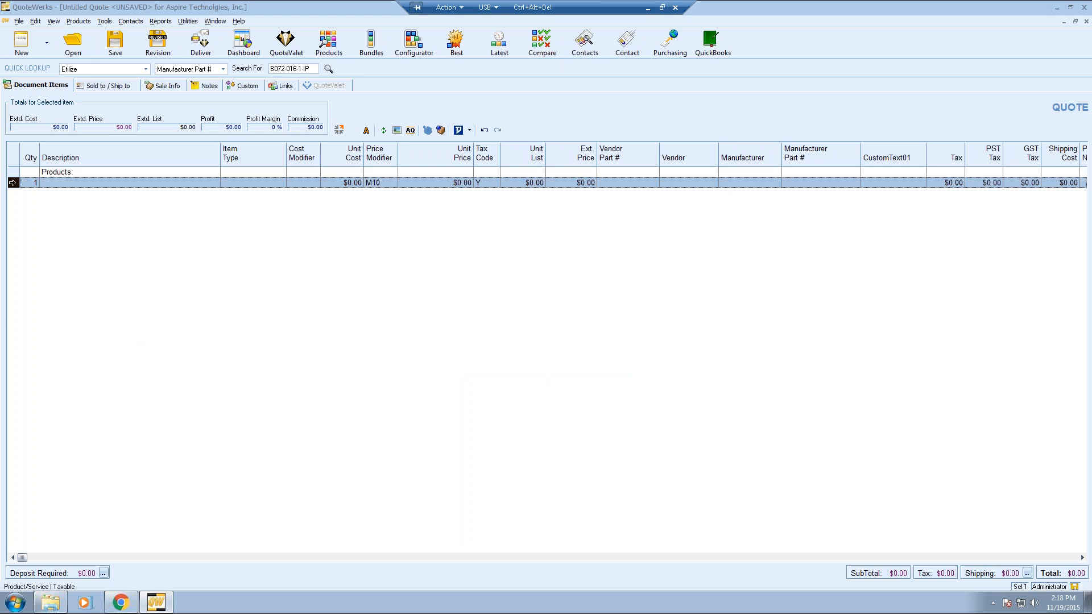
- Insert Services: and Optional Items: heading lines above the blank item
right_click(12, 183)
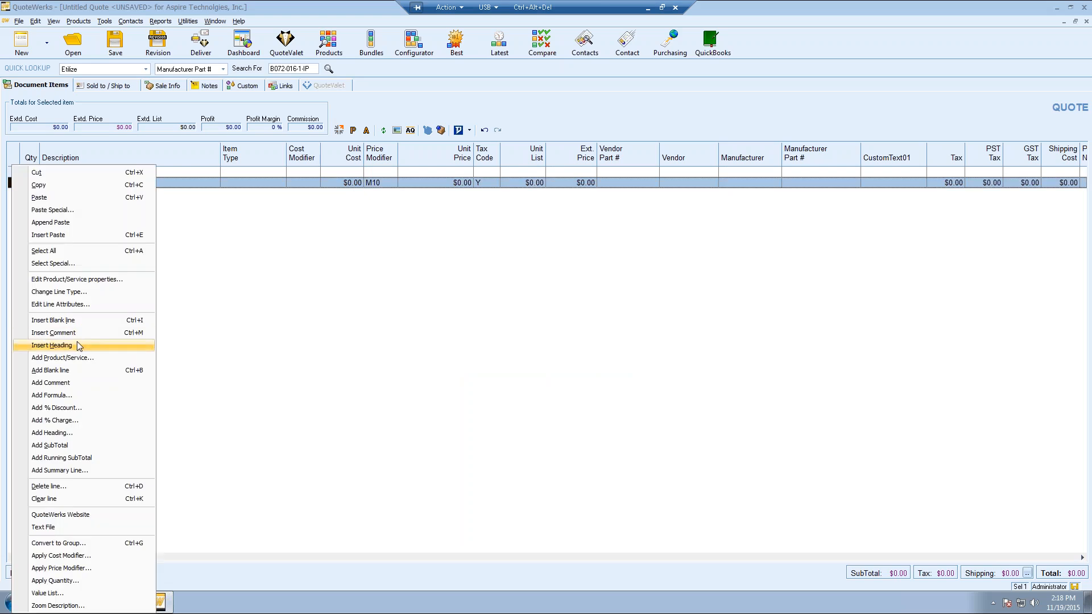
click(79, 346)
text(Servic)
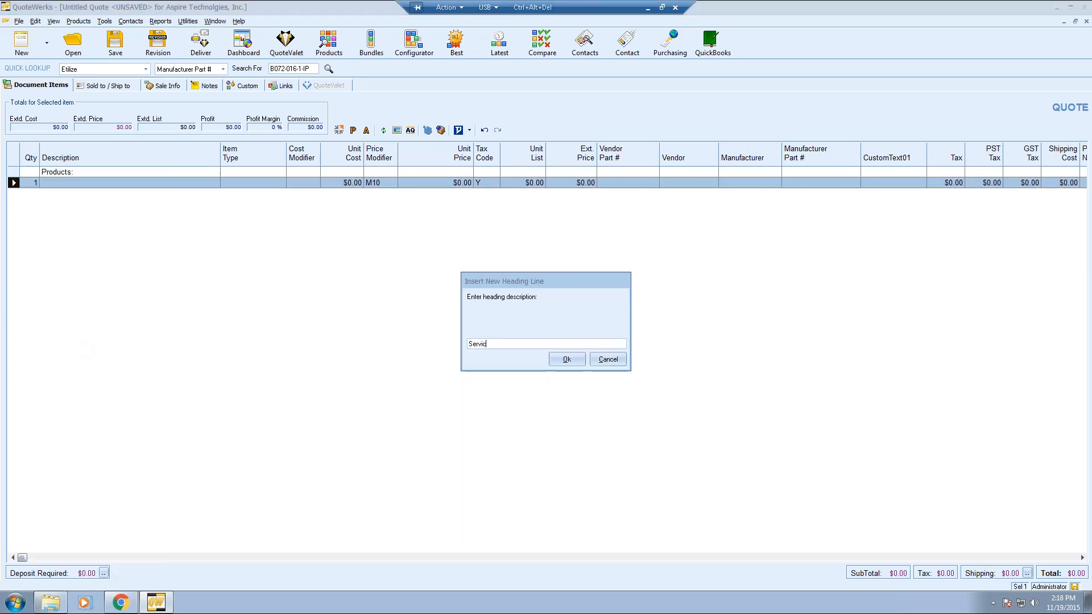
text(es:)
key(Return)
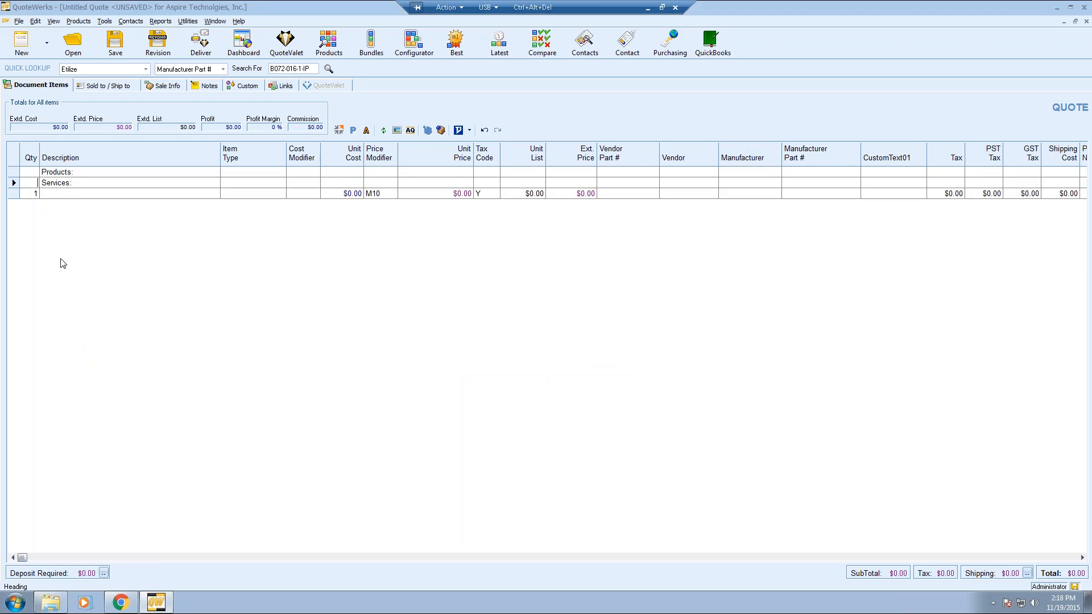
right_click(16, 195)
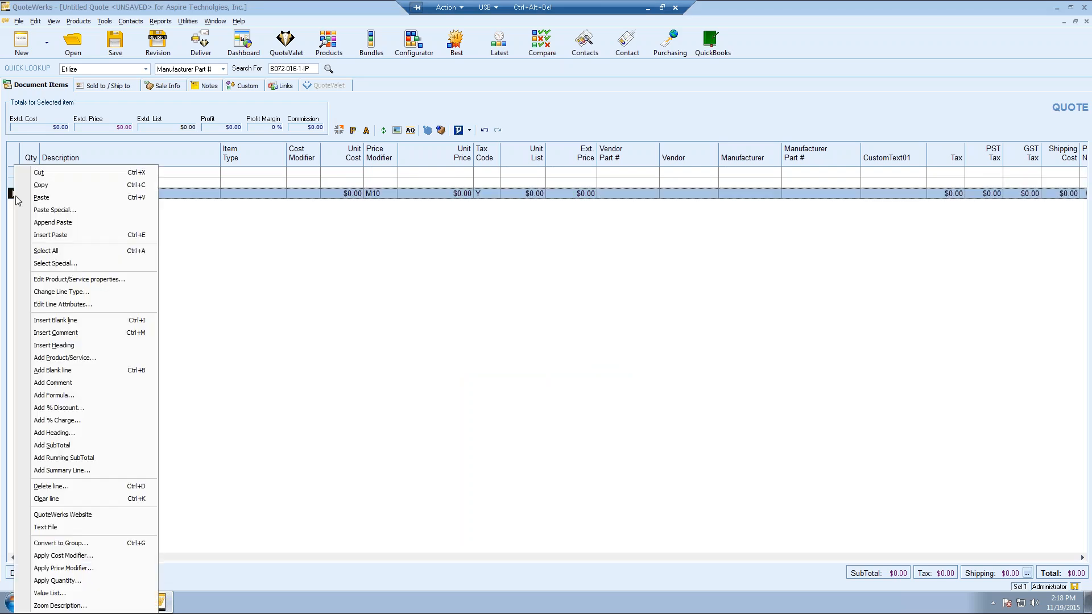
click(89, 346)
text(O)
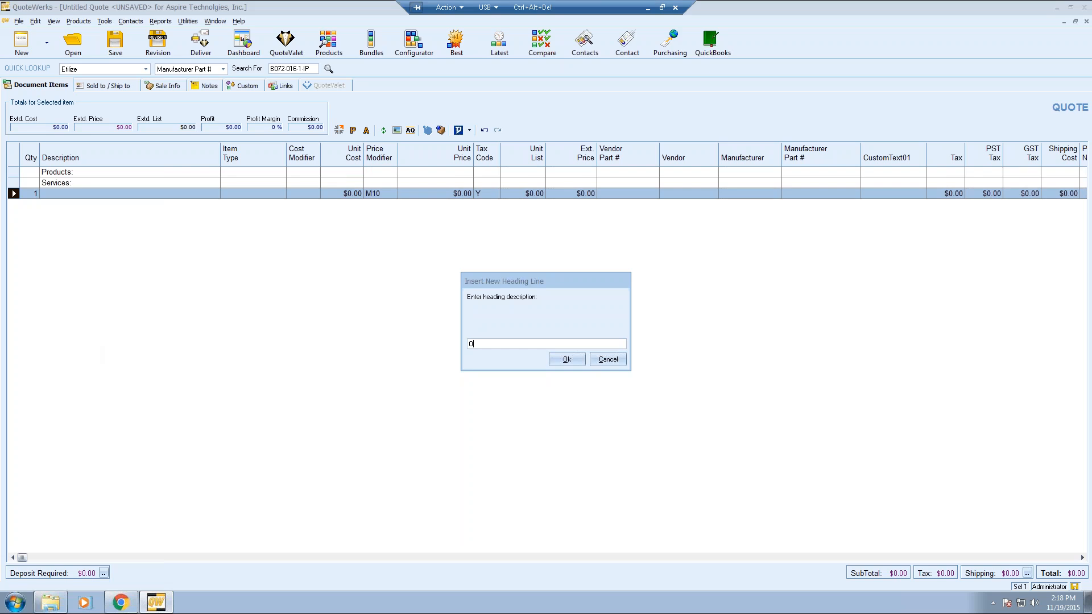
text(ptional Items:)
key(Return)
click(12, 205)
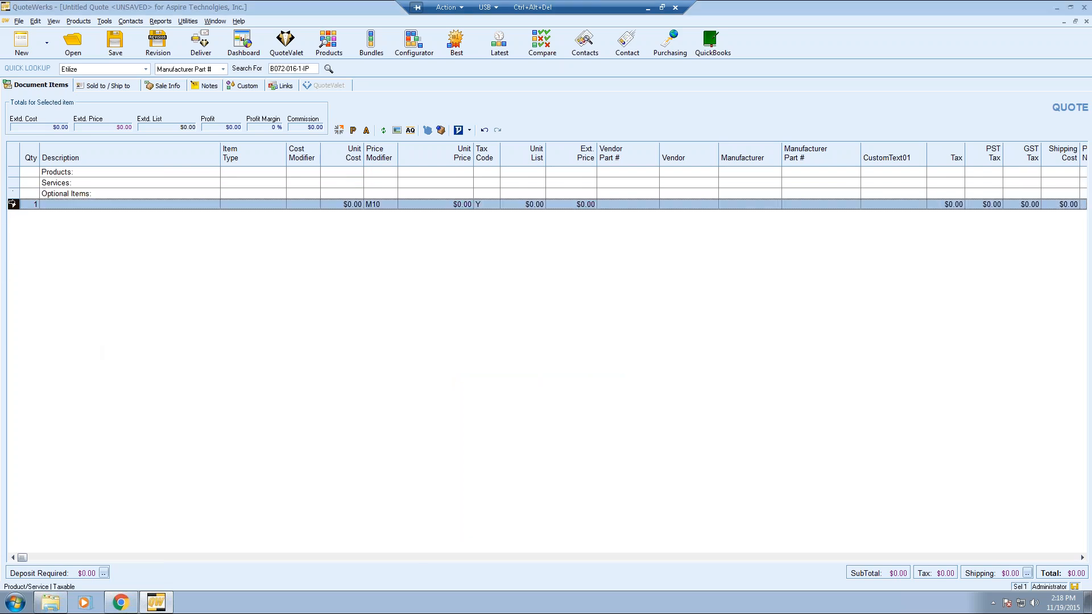
- Delete the blank item line, leaving the three headings, and open Product Lookup
key(Delete)
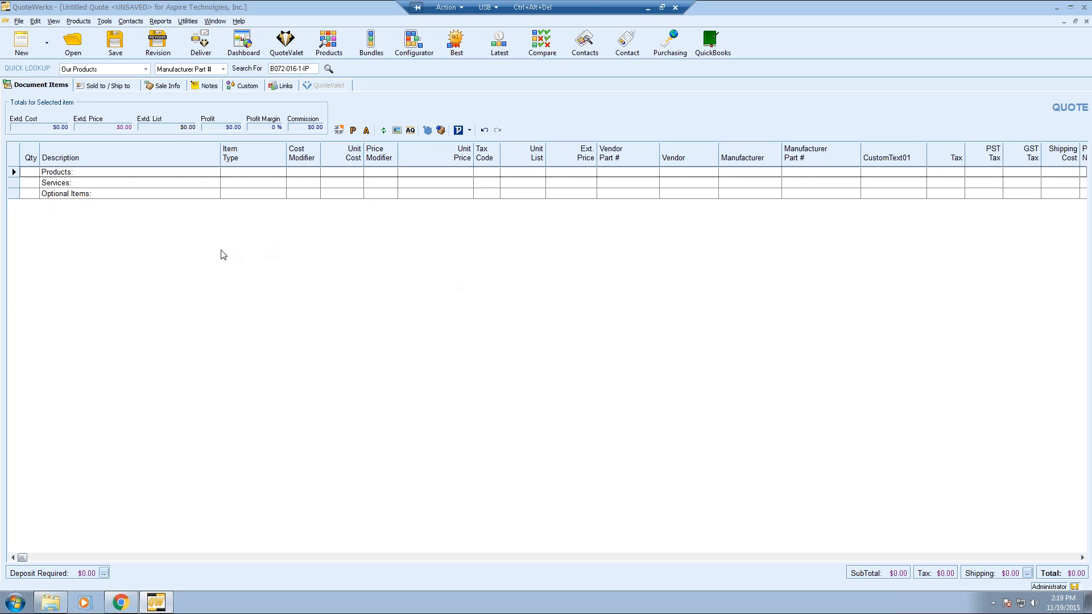
click(327, 46)
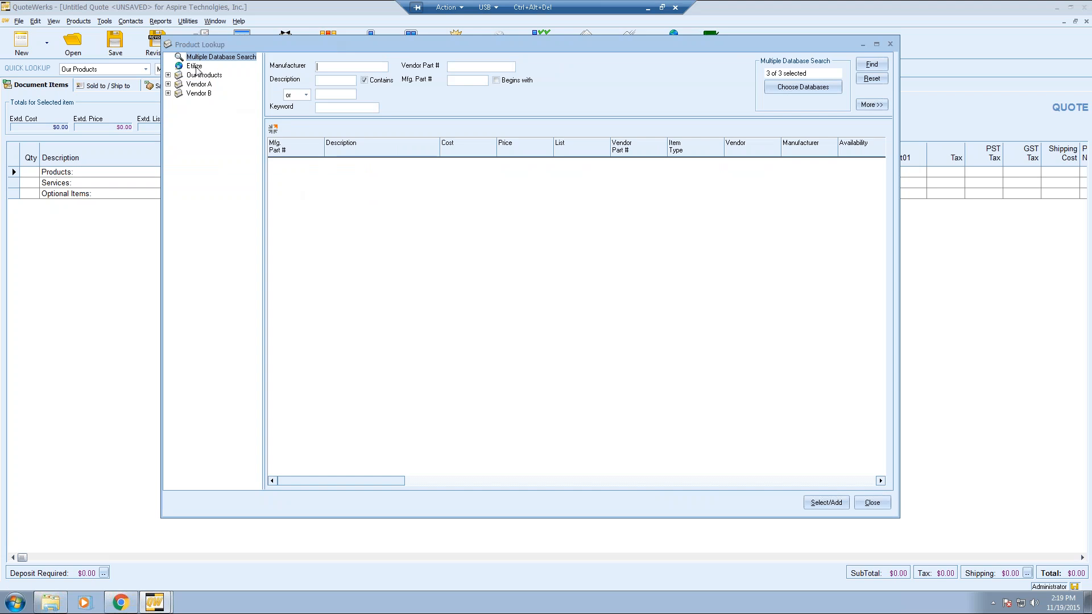
- Search Etilize for 'tripp lite switch', returning 315 results
click(195, 67)
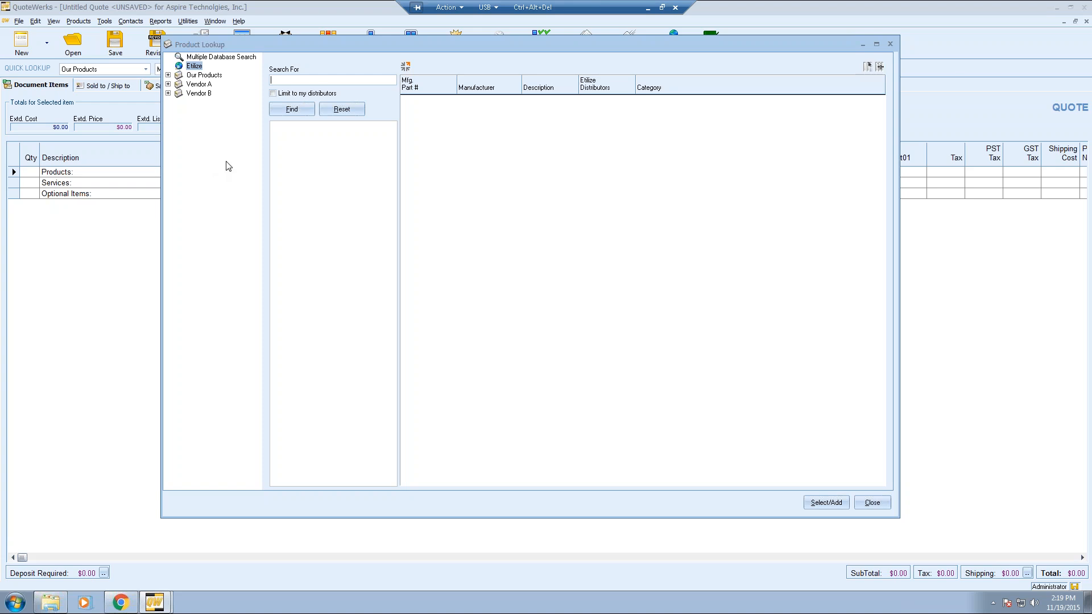
text(tripp lite)
text(s)
key(BackSpace)
text(switch)
key(Return)
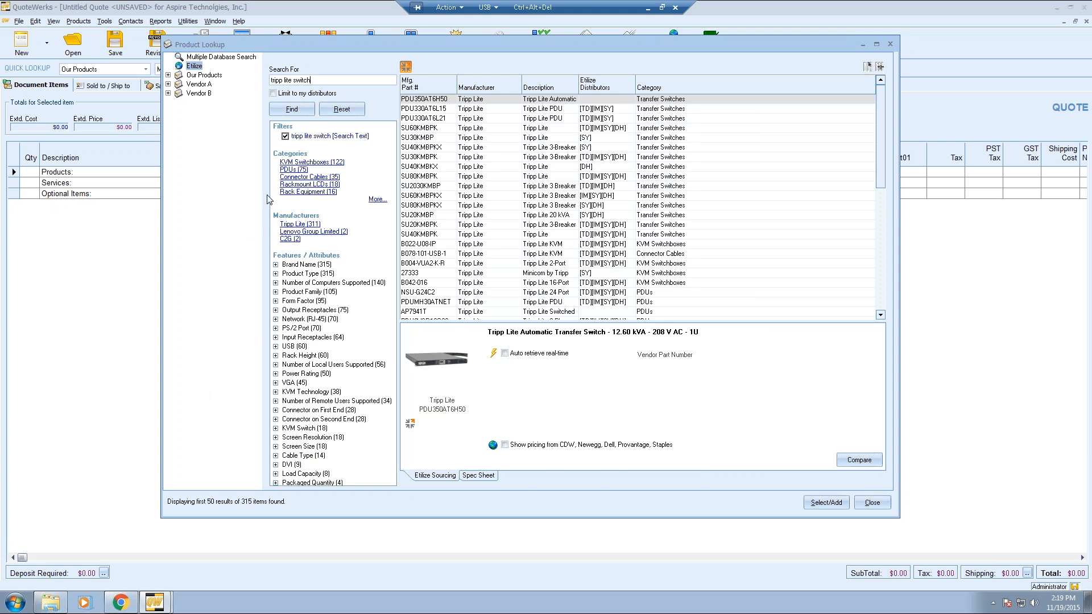
- Filter to KVM Switchboxes and NetCommander, then start adding B072-016-1-IP from supplier D & H
click(319, 163)
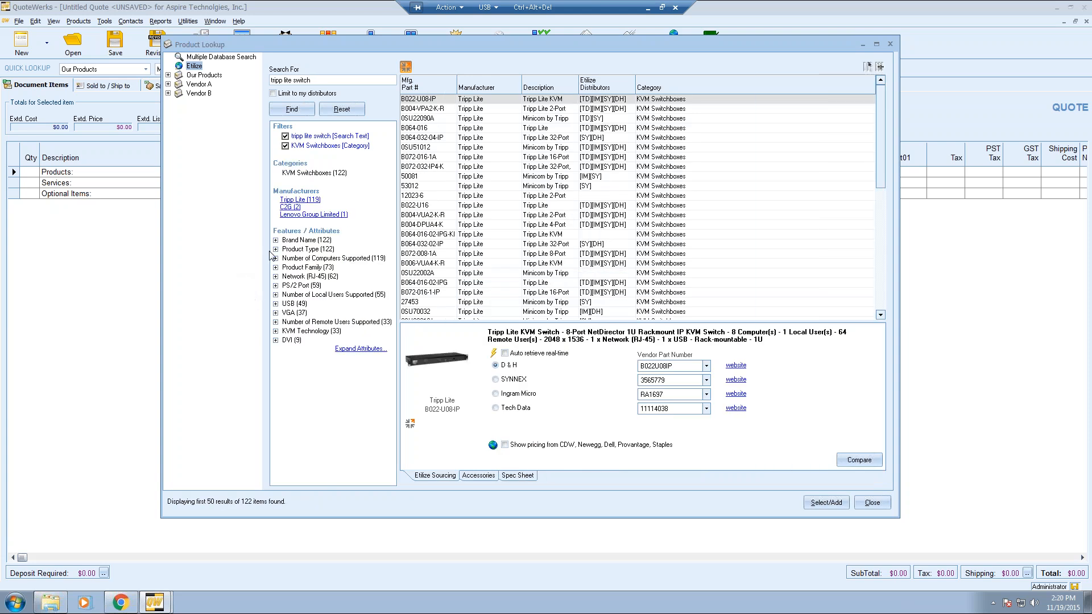
click(276, 267)
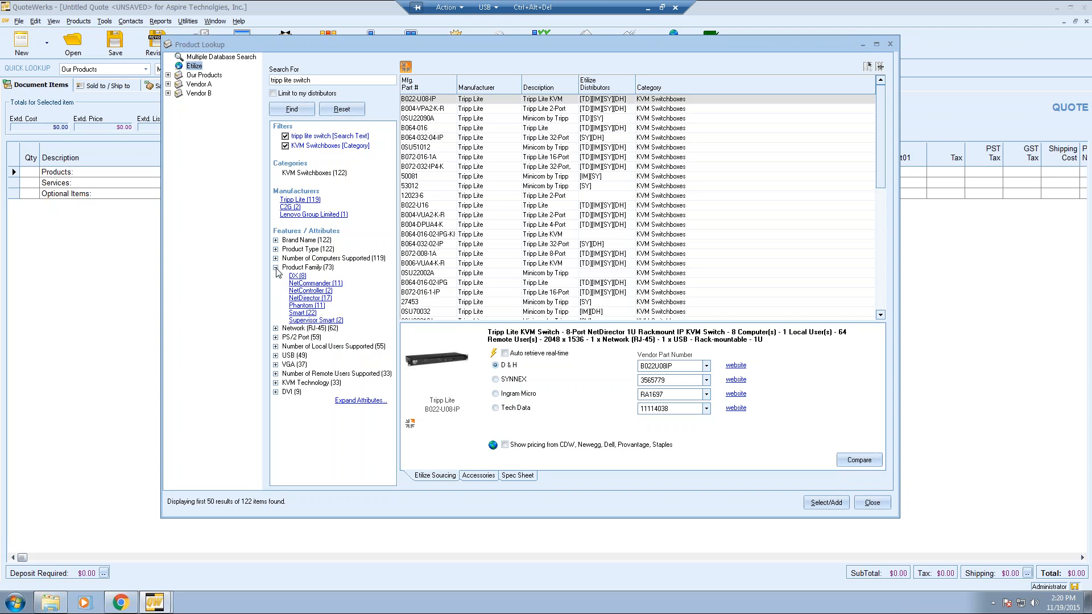
click(304, 283)
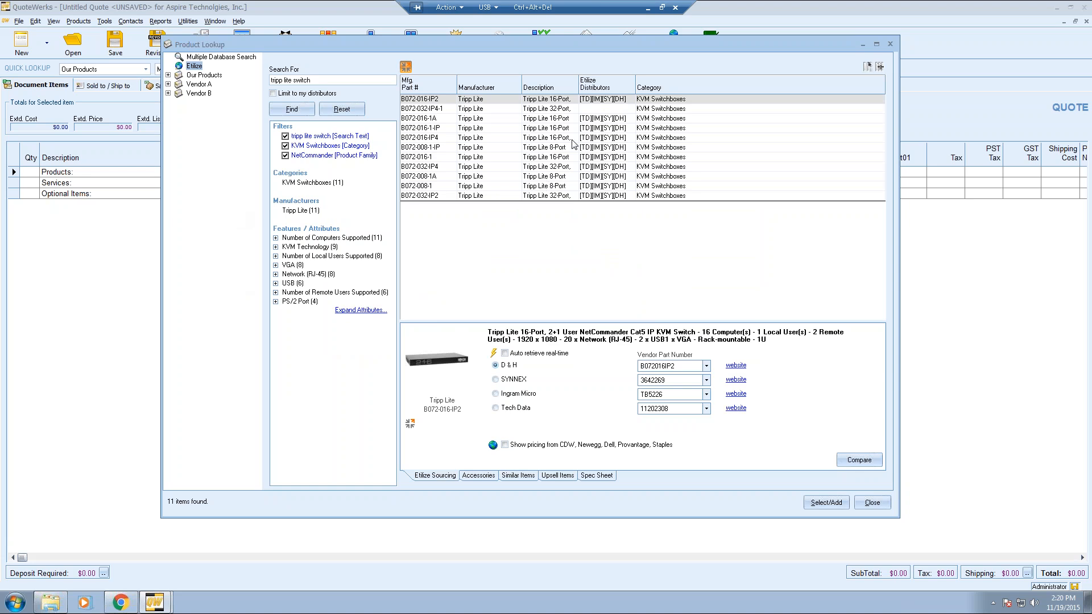
click(588, 120)
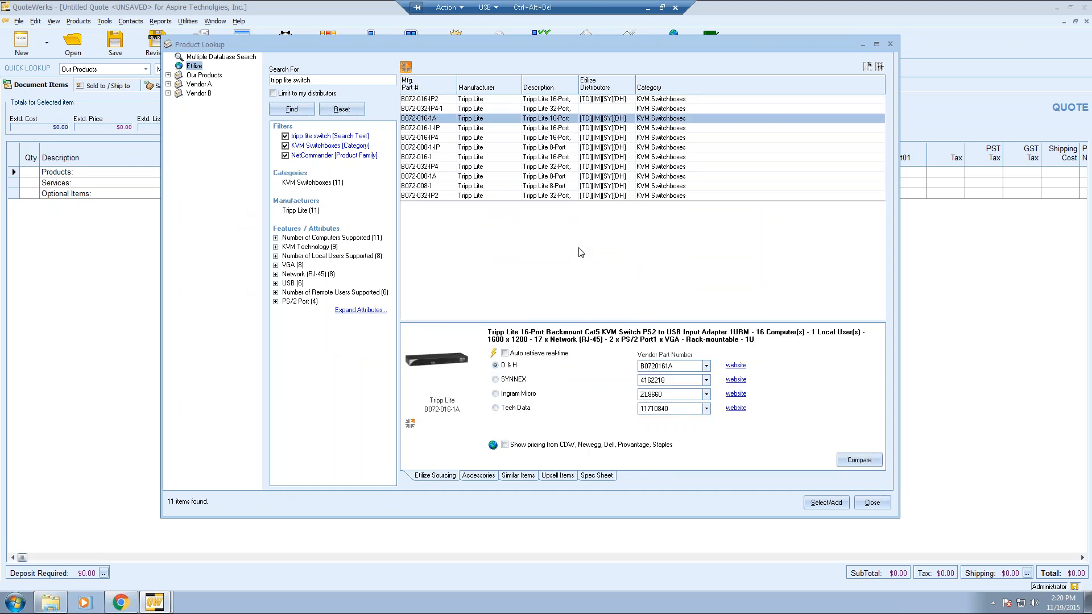
click(586, 129)
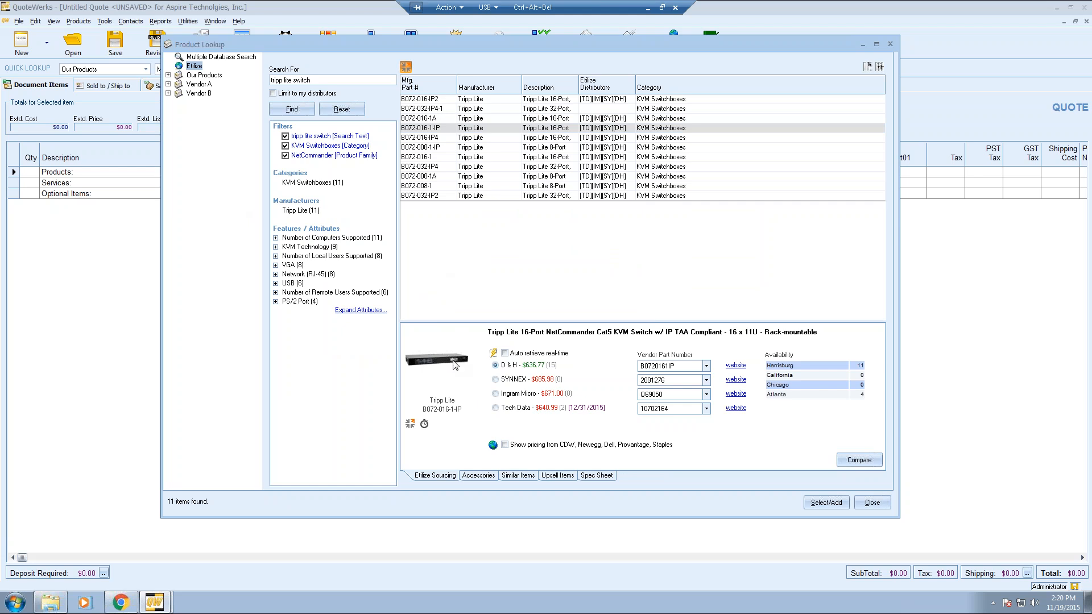
click(532, 366)
click(826, 503)
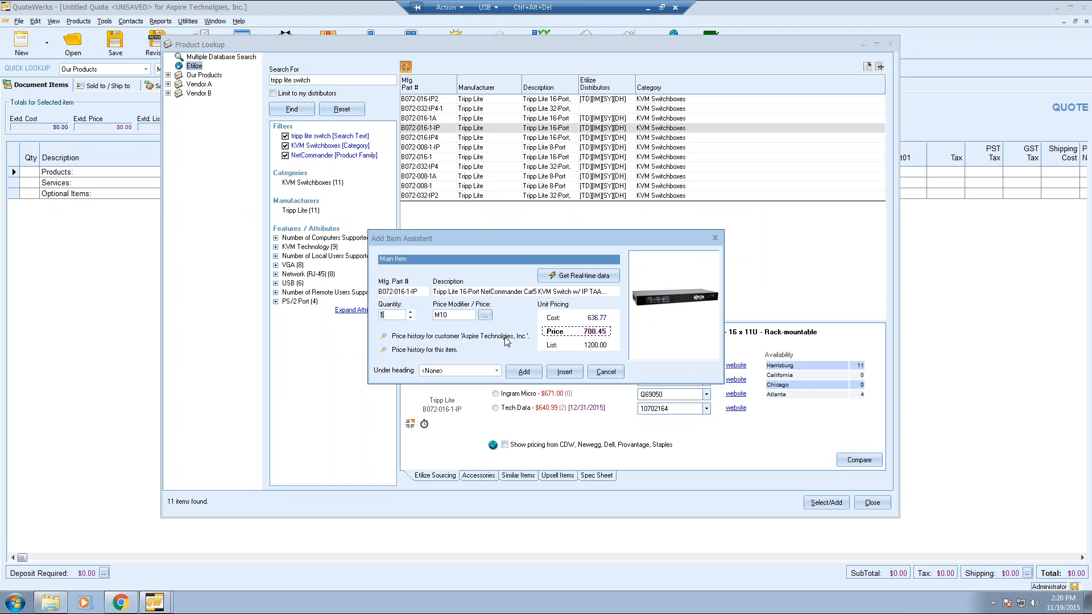
- File the KVM switch under the Products: heading with quantity 2
click(498, 373)
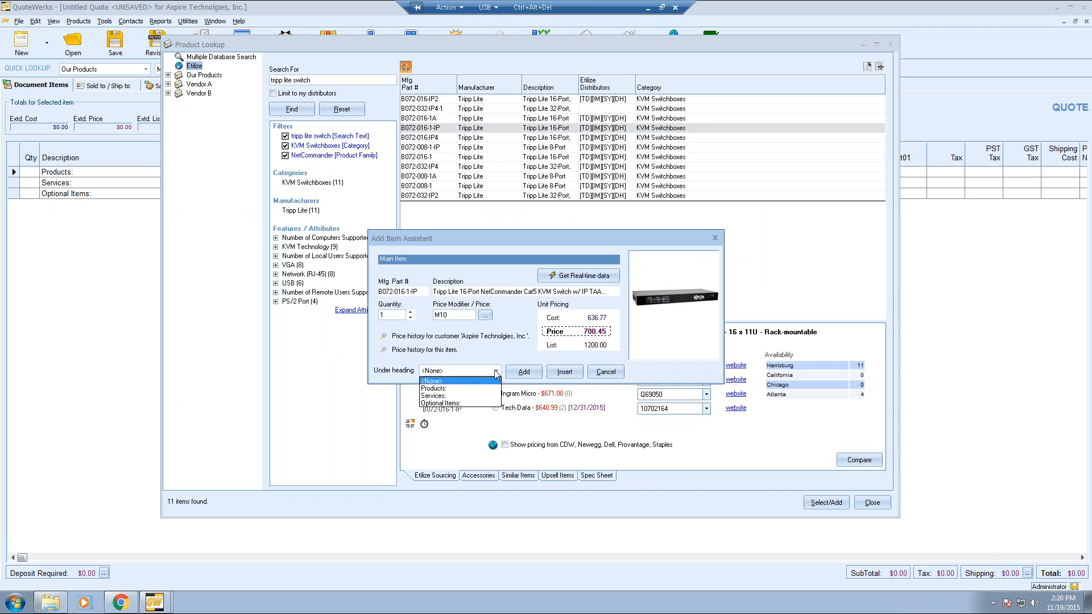
click(483, 390)
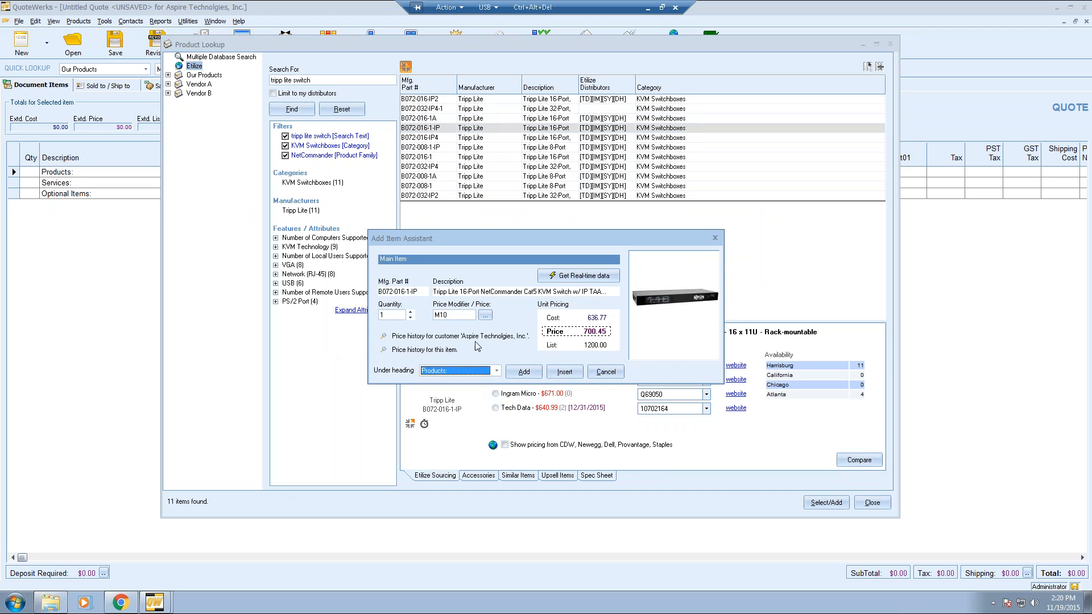
click(410, 313)
click(410, 313)
click(411, 314)
click(380, 315)
text(2)
key(Tab)
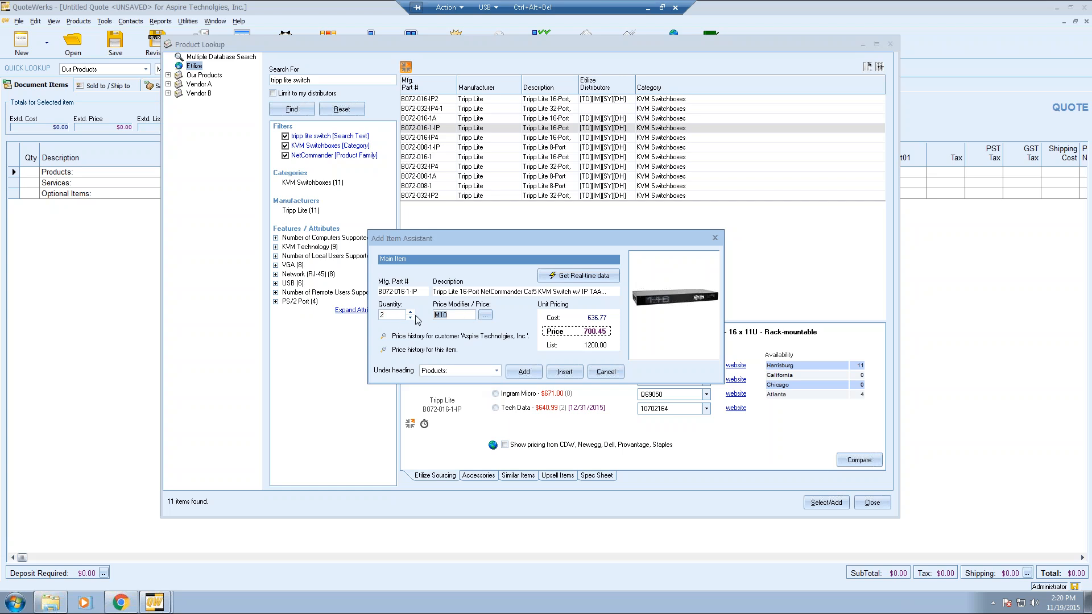
- Enter P15 as the switch's price modifier
text(M20)
key(BackSpace)
key(BackSpace)
key(BackSpace)
text(725)
key(BackSpace)
key(BackSpace)
key(BackSpace)
text(P15)
click(391, 337)
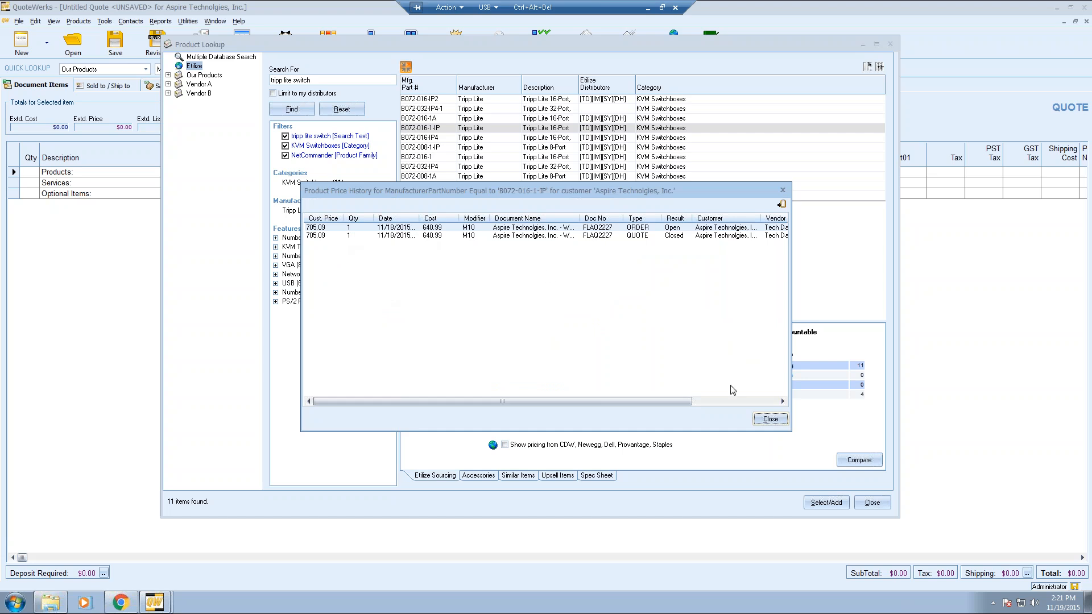
click(770, 419)
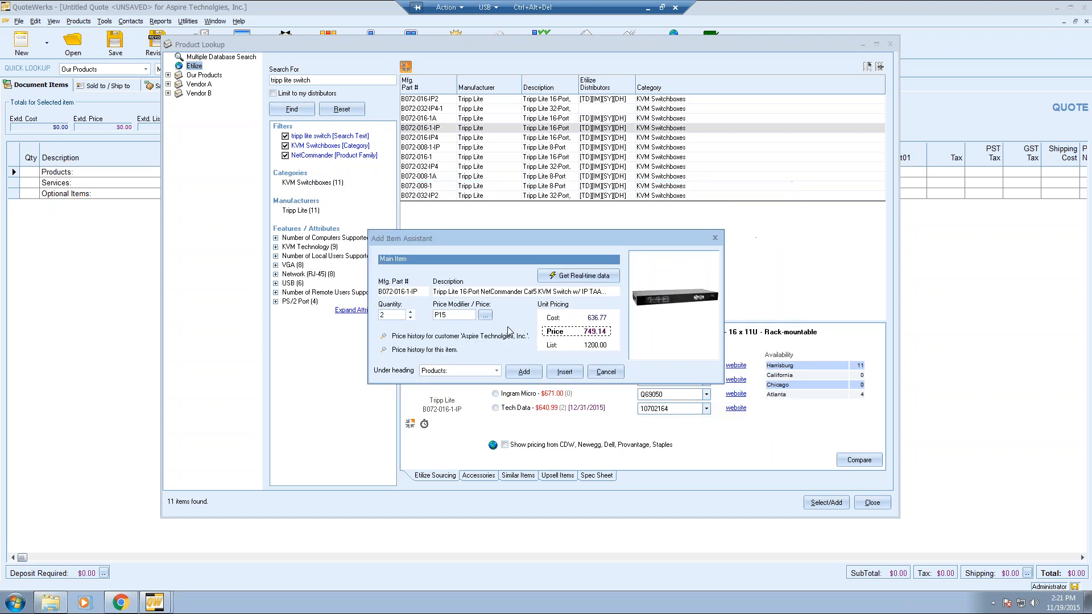
click(390, 350)
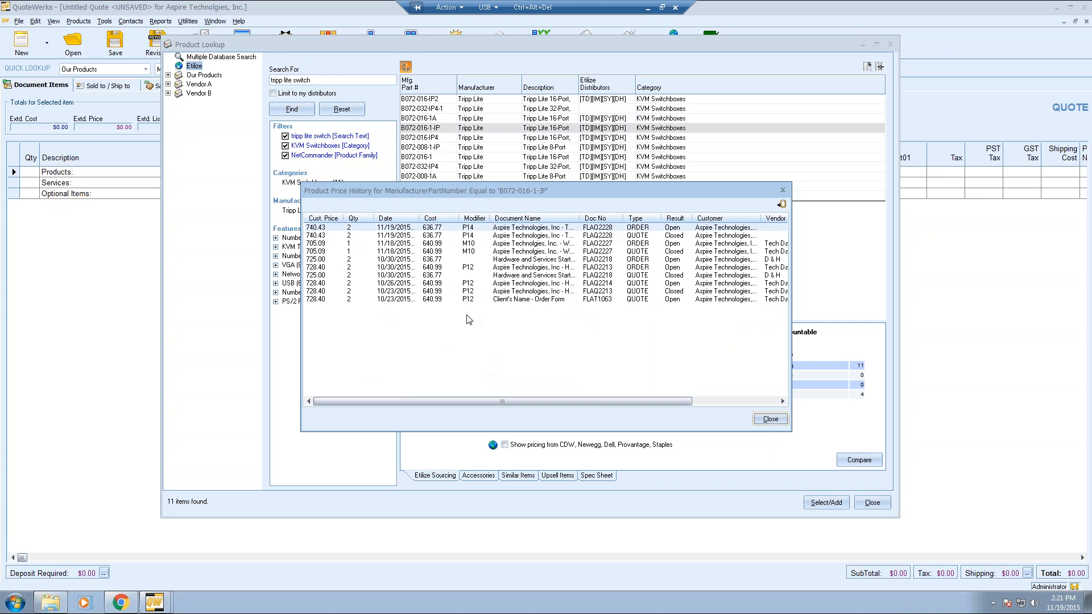
click(770, 419)
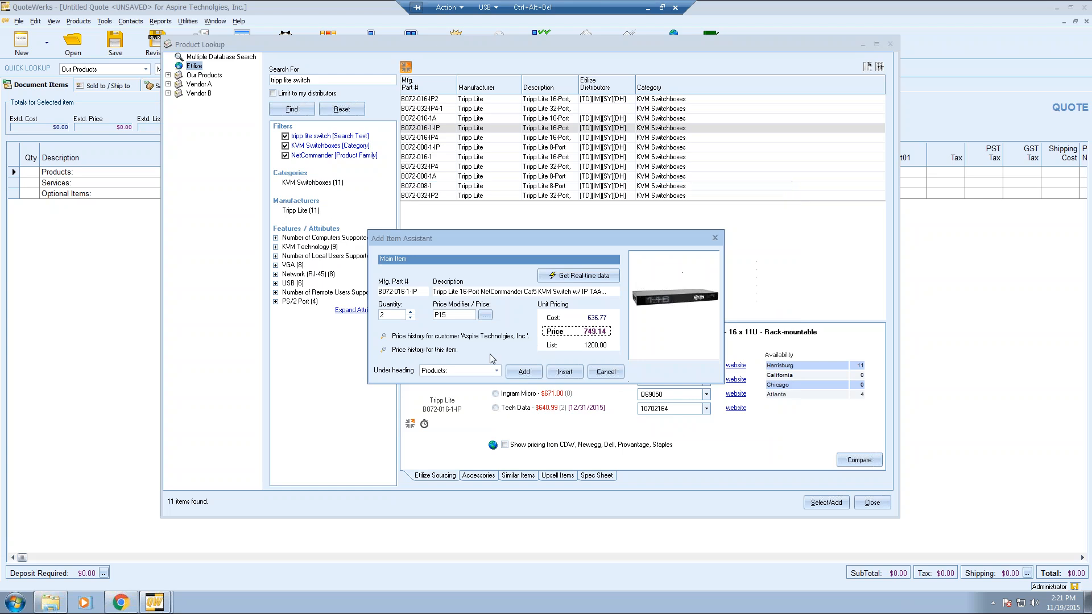
- Add the two Tripp Lite switches under Products: and browse Vendor A's five Cisco items
click(523, 372)
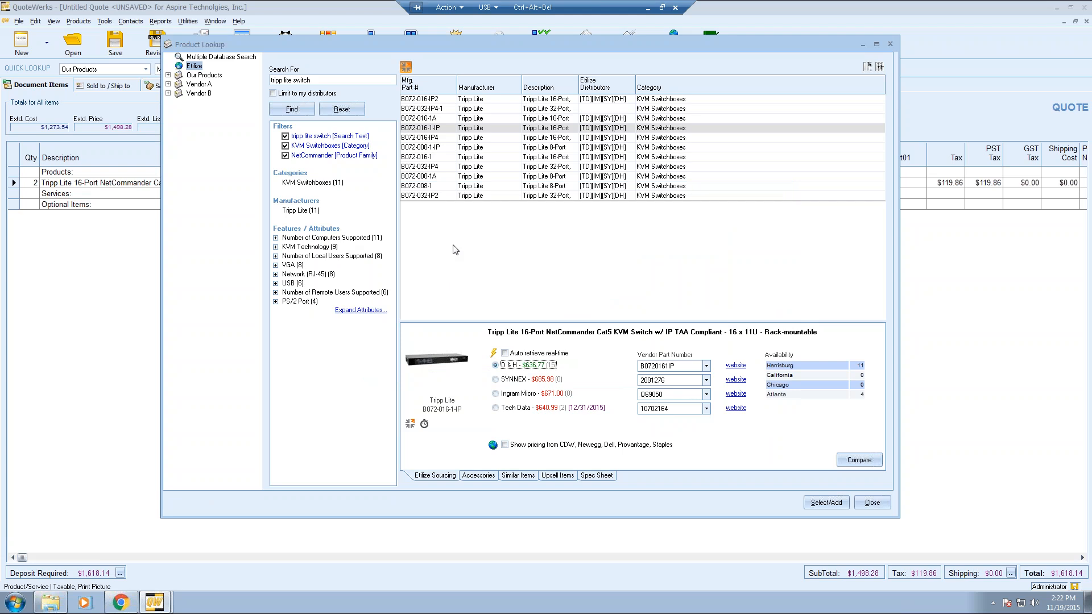
click(407, 72)
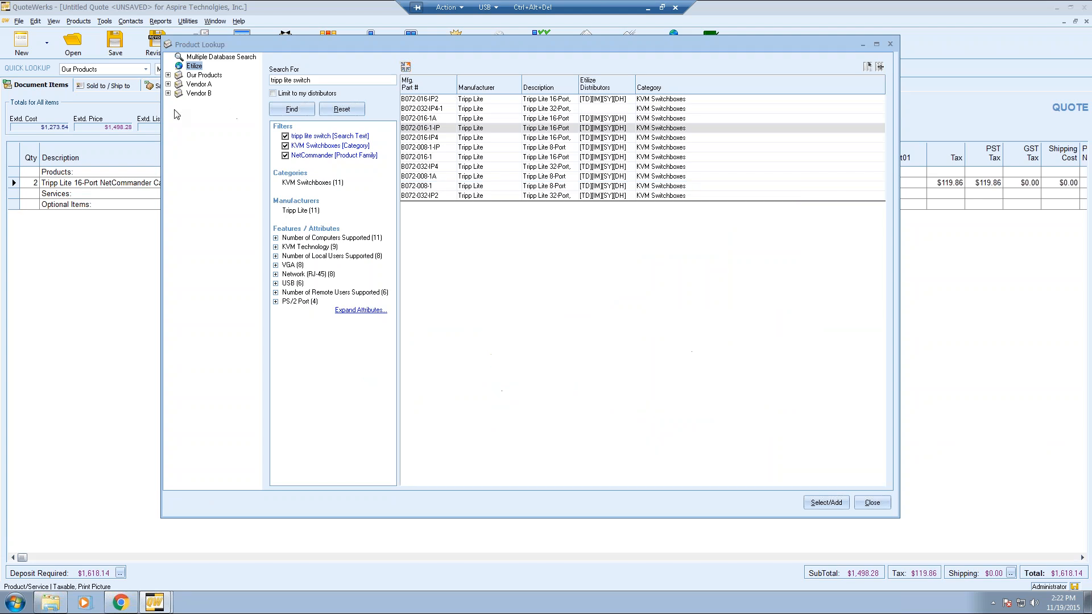
click(199, 86)
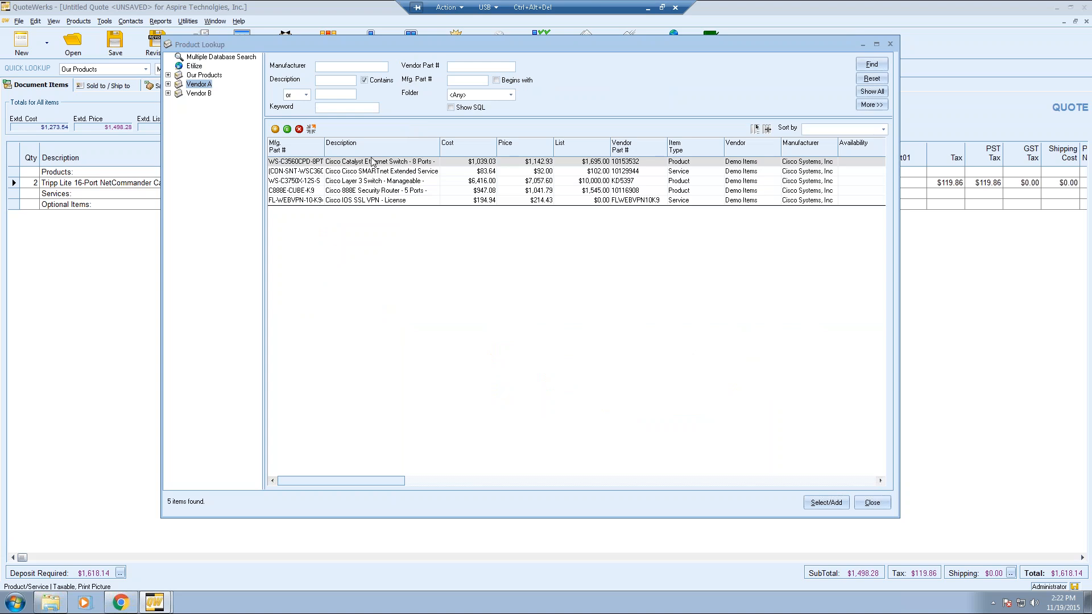
- Multi-select the Catalyst Ethernet switch, Layer 3 switch, SSL VPN licence and 888E router
click(328, 66)
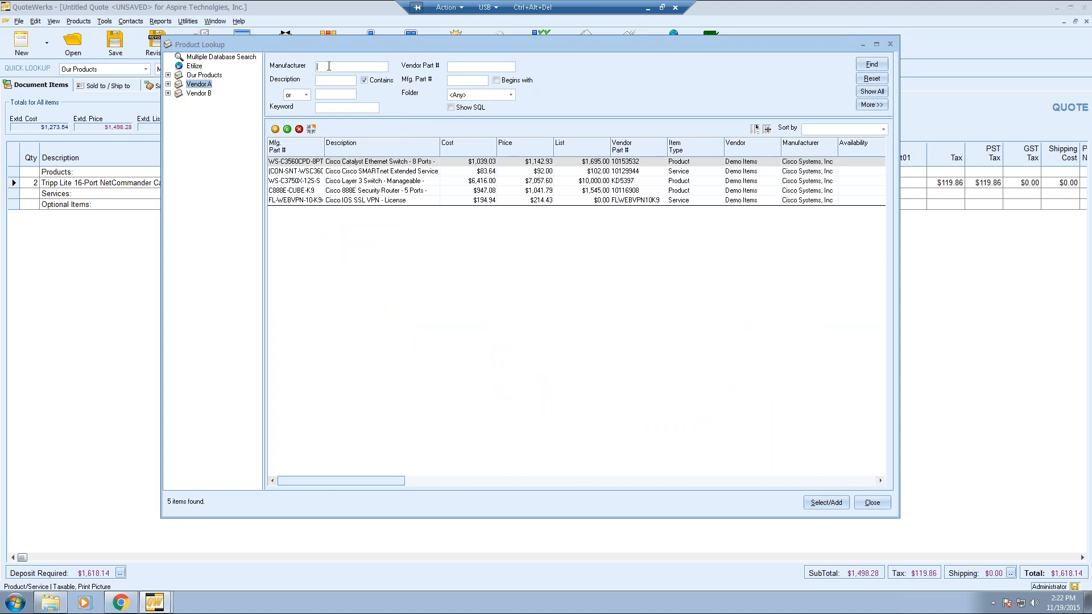
click(468, 81)
click(397, 163)
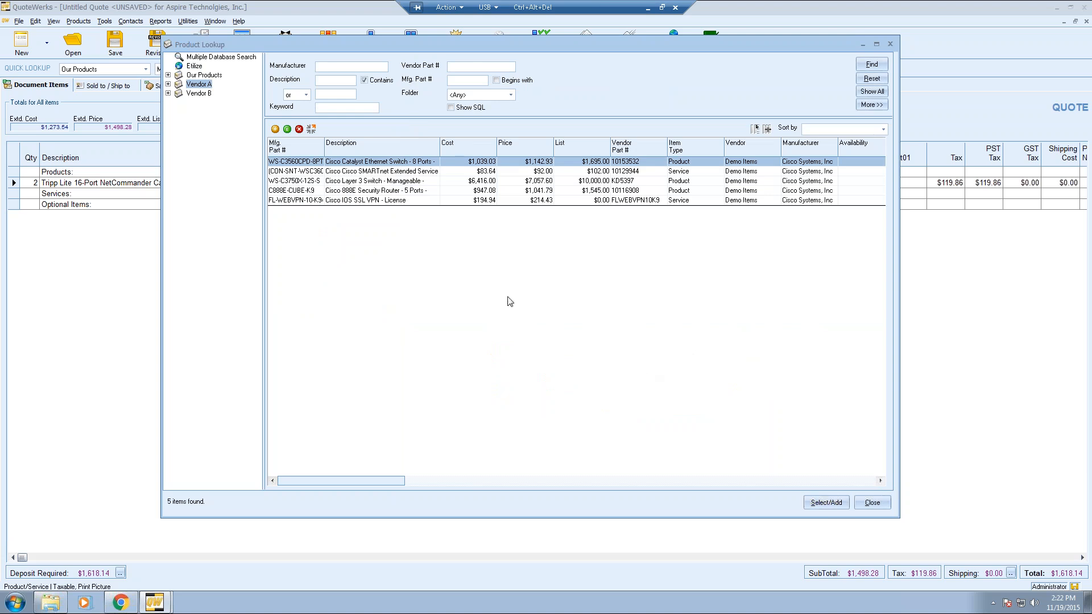
ctrl+click(364, 182)
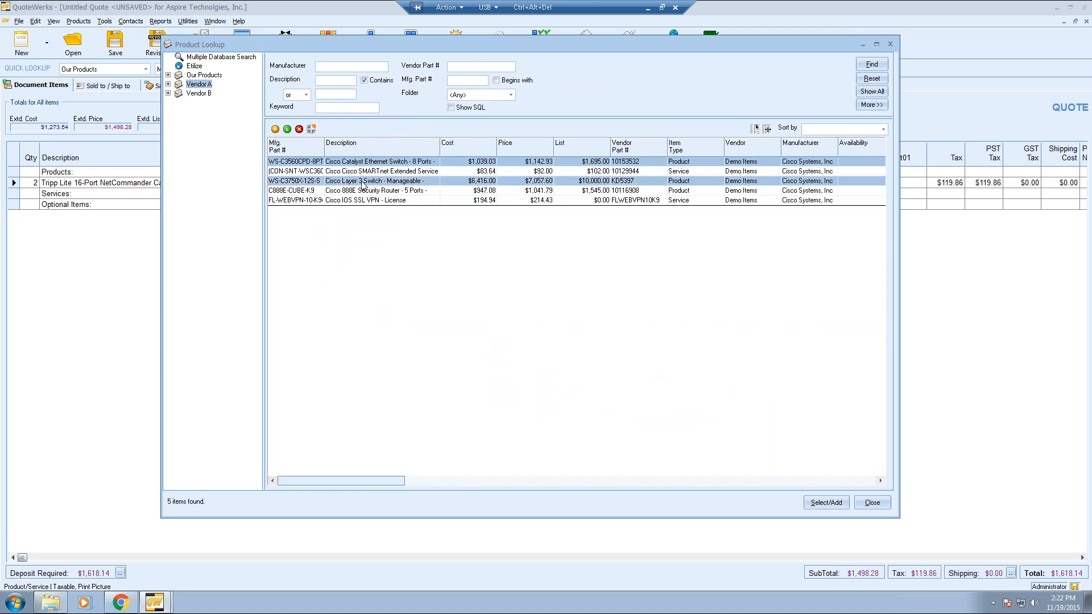
ctrl+click(367, 200)
ctrl+click(368, 192)
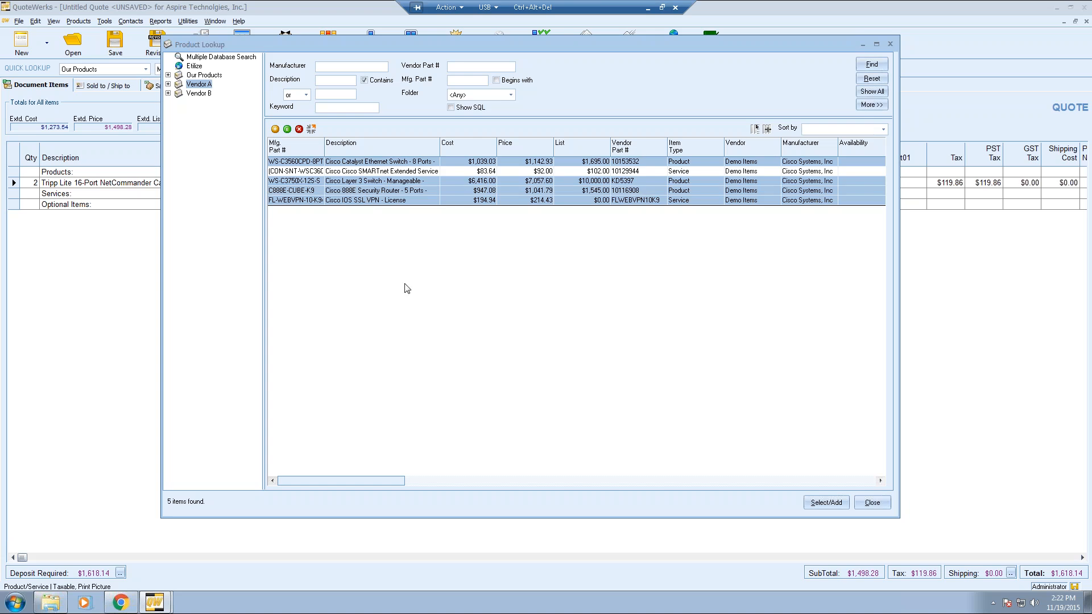
- Start adding the Catalyst WS-C3560CPD-8PT at quantity 2, reviewing customer and all-customer price history
click(826, 503)
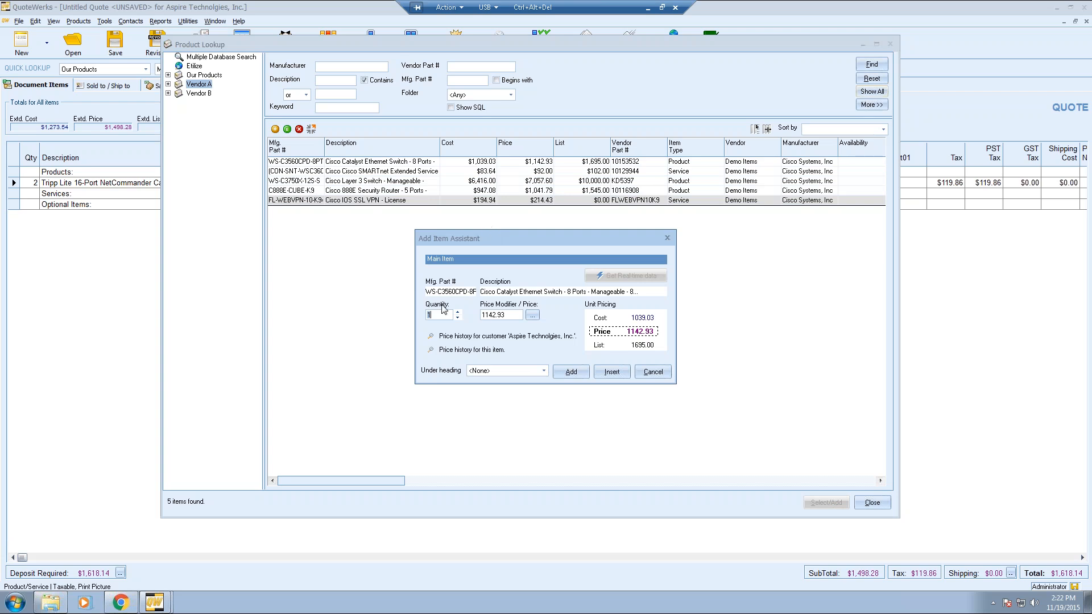
click(457, 313)
click(431, 337)
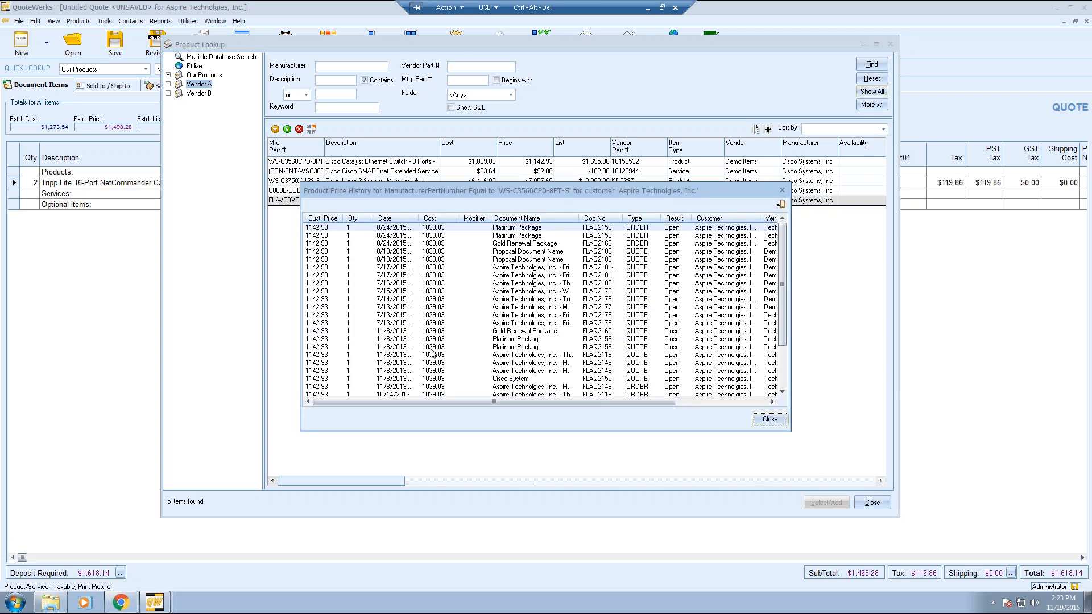
mouse_move(782, 238)
mouse_down()
mouse_move(783, 282)
mouse_move(783, 236)
mouse_up()
click(770, 419)
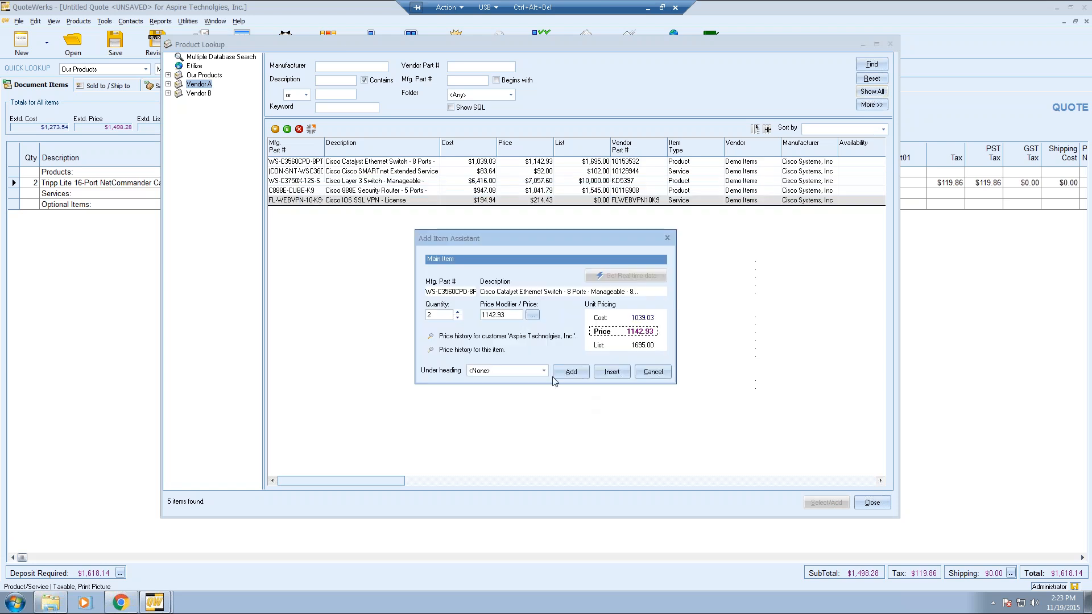
click(431, 353)
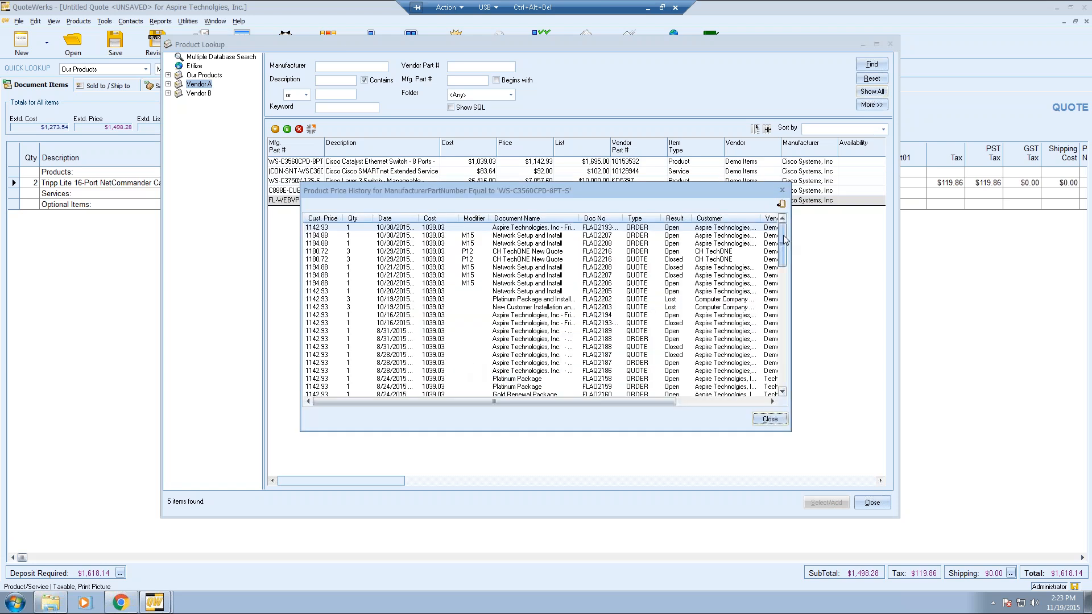
mouse_move(783, 237)
mouse_down()
mouse_move(782, 389)
mouse_move(785, 219)
mouse_up()
click(783, 219)
click(770, 419)
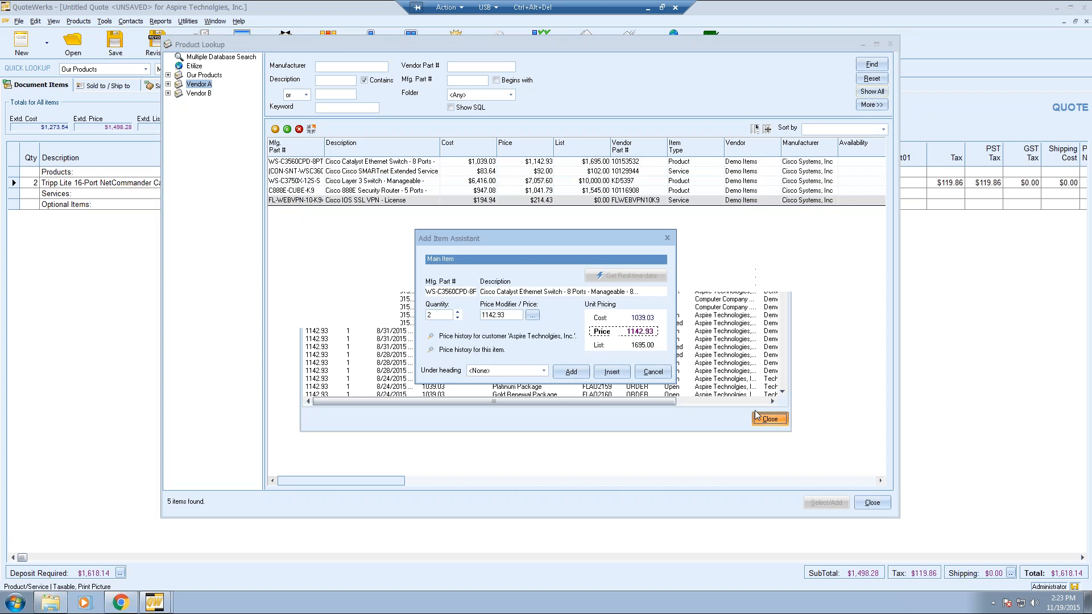
- Add the Catalyst Ethernet switch to the quote without a specific heading
click(543, 371)
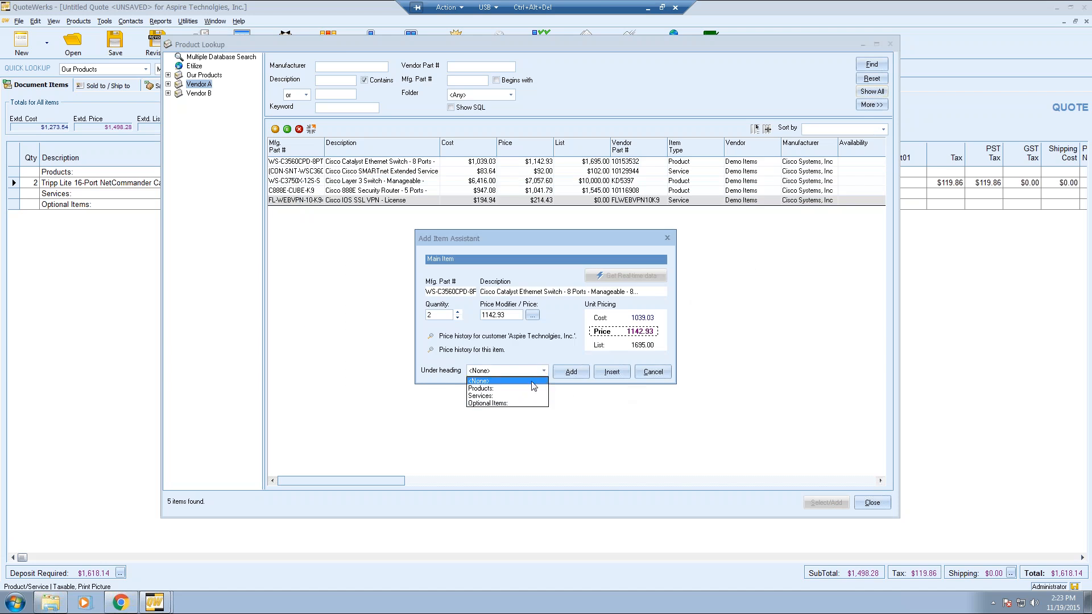
click(532, 381)
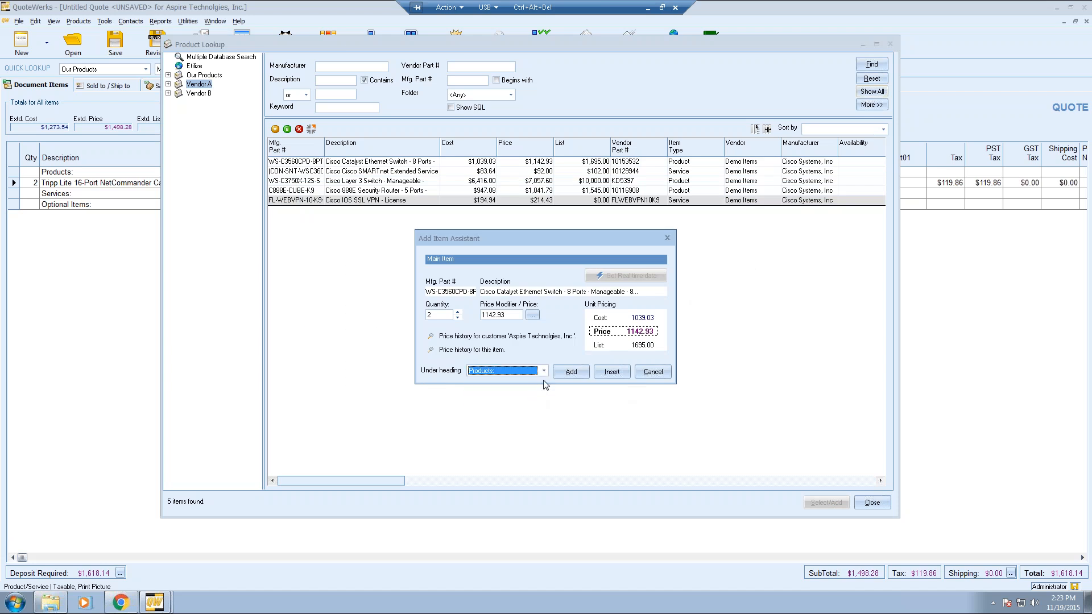
click(571, 372)
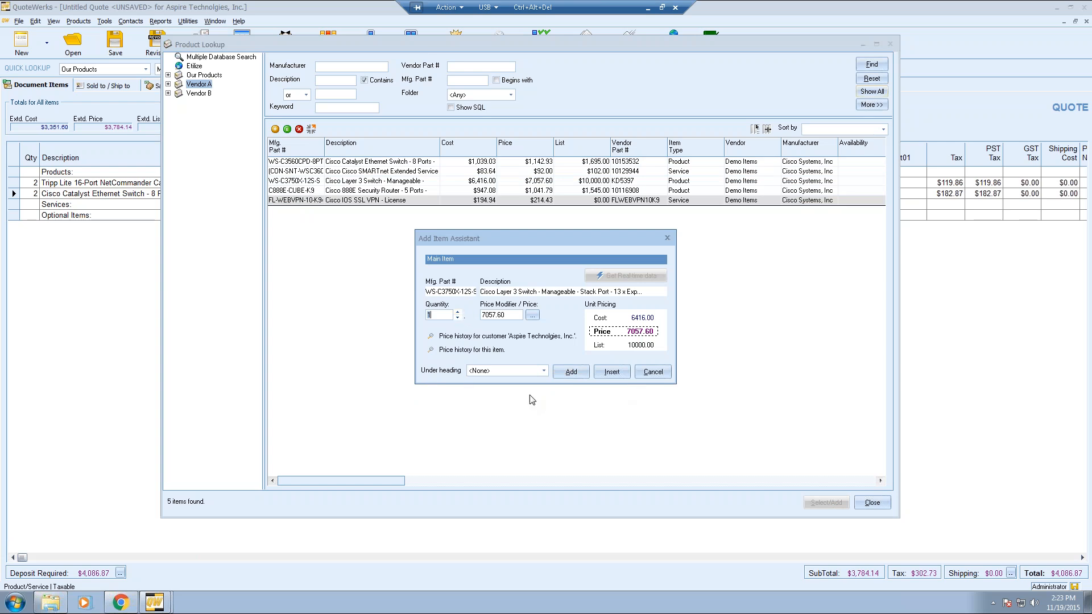
- Add the Layer 3 switch under the Optional Items heading, dismissing the error message
click(543, 371)
click(516, 402)
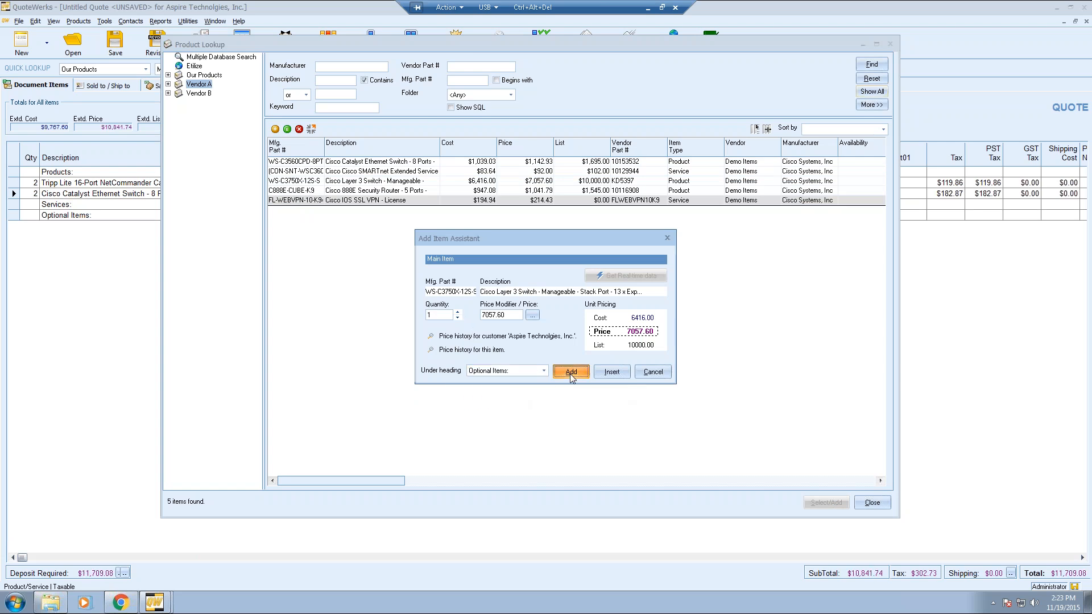
key(Return)
click(640, 344)
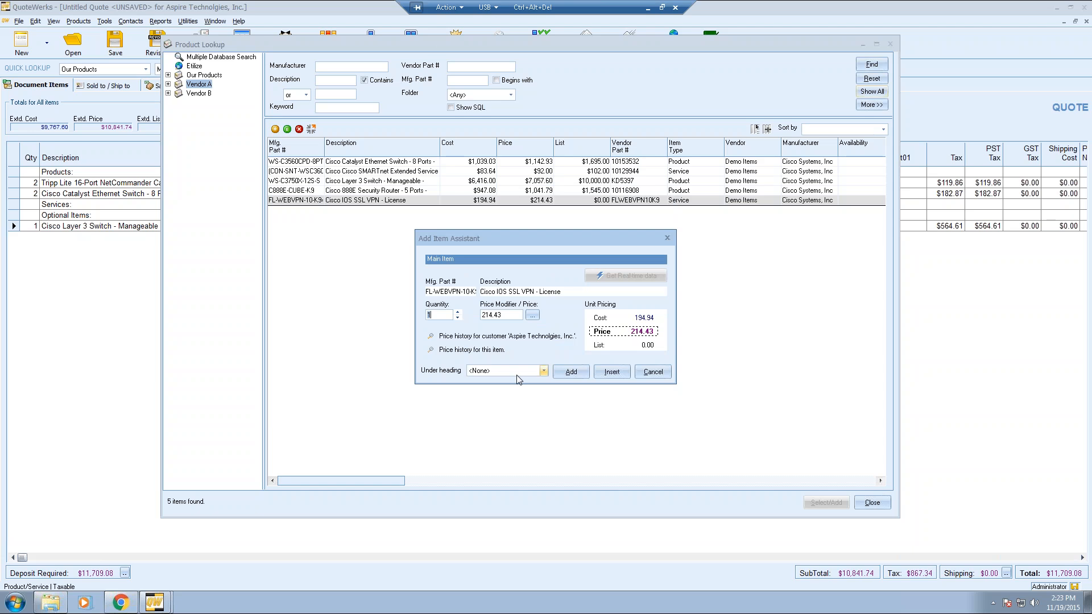
- Add the SSL VPN licence under the Services heading
click(524, 375)
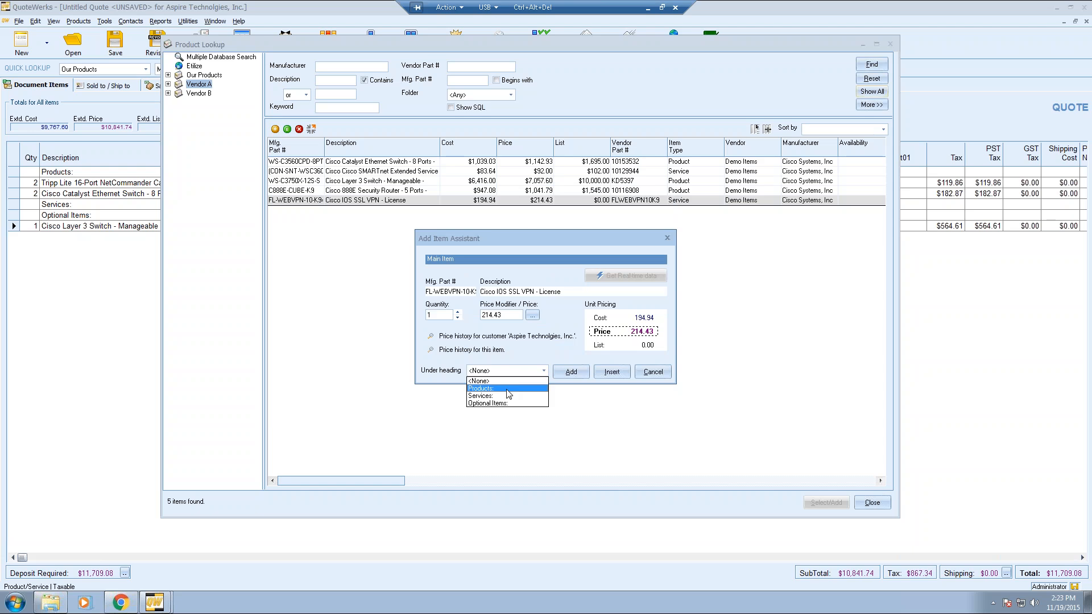
click(508, 393)
click(571, 371)
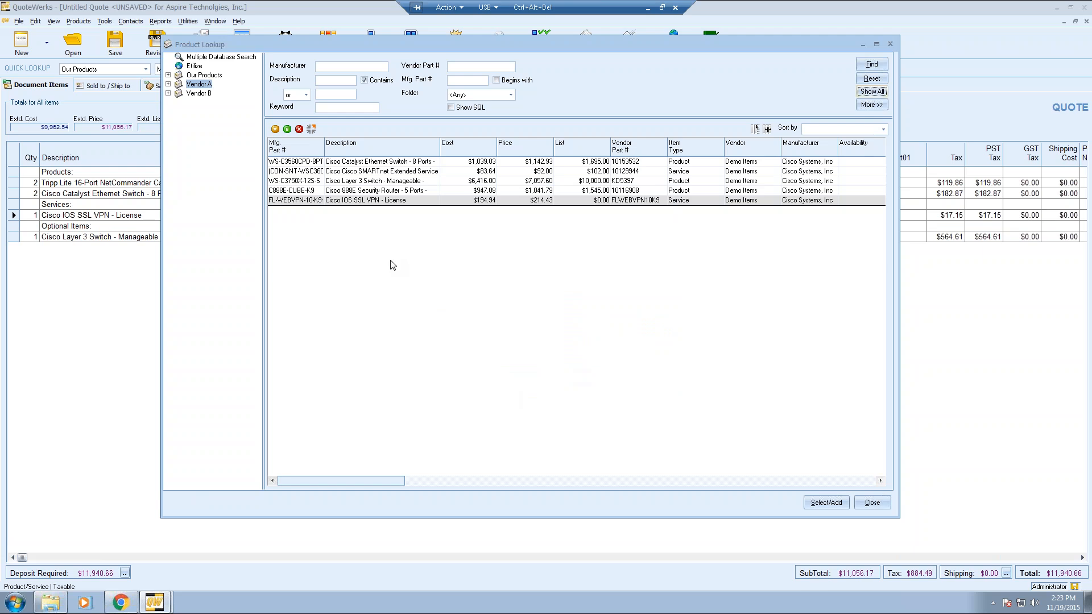
- Run a multiple-database search for items whose description contains 'switch'
click(229, 58)
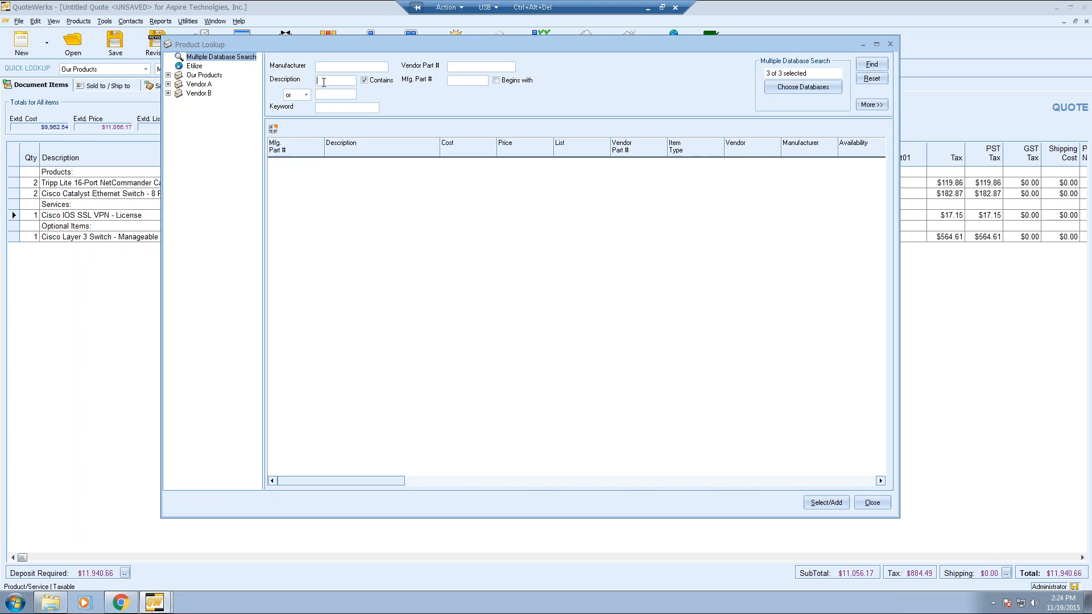
text(switch)
key(Return)
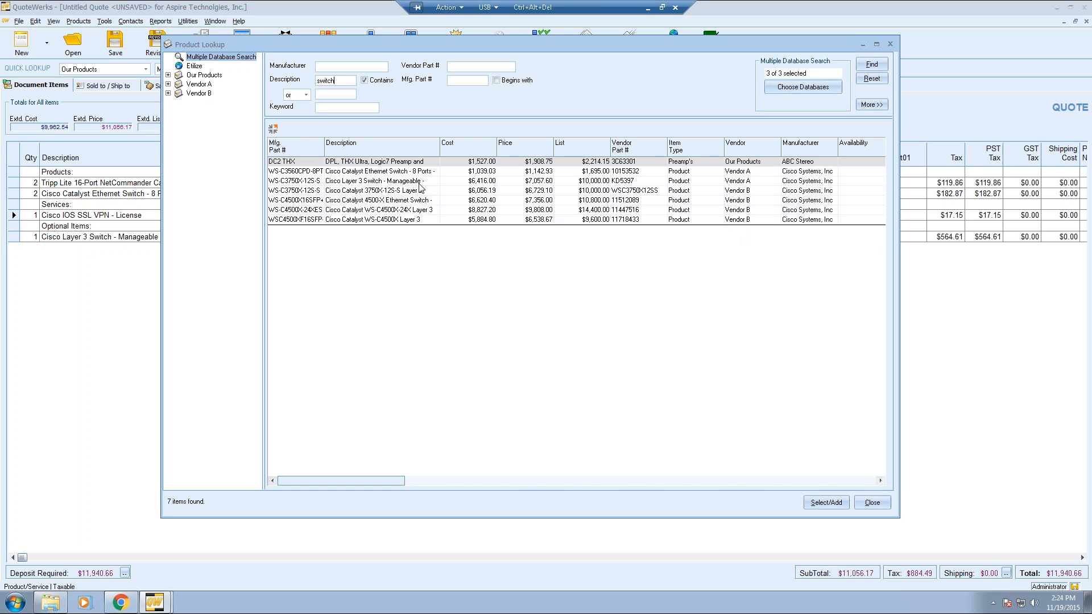
- Pick the DPL THX preamp and Catalyst switch results, and add the preamp under Products
click(412, 162)
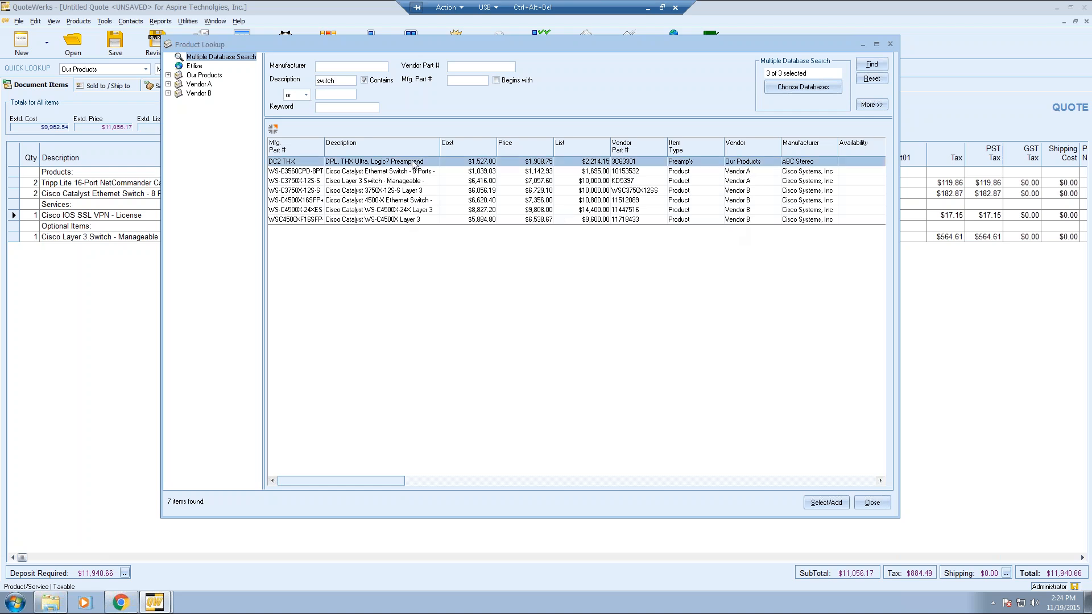
ctrl+click(412, 172)
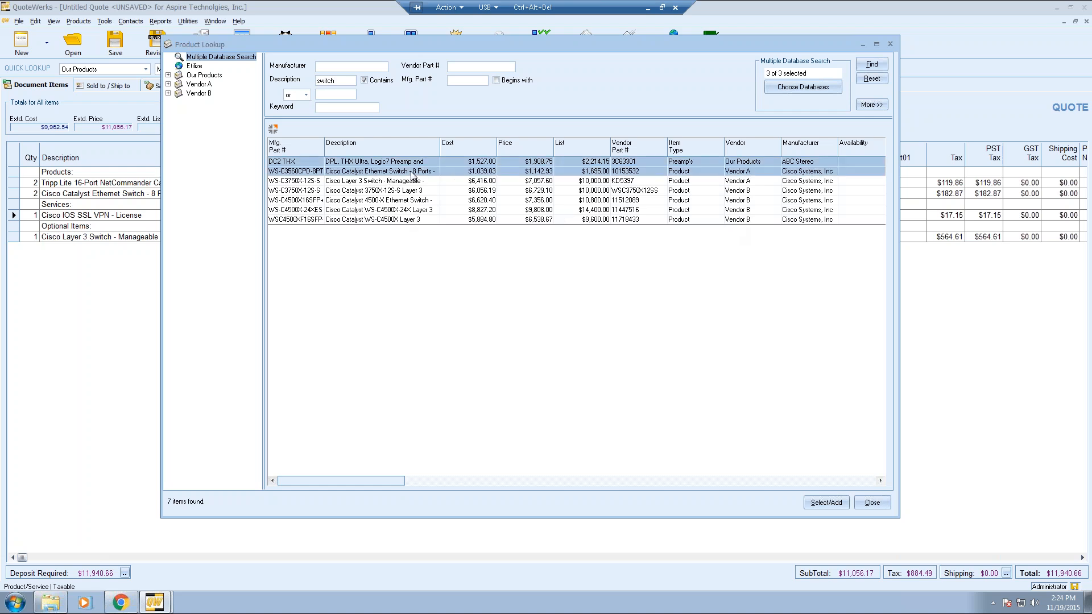
click(826, 502)
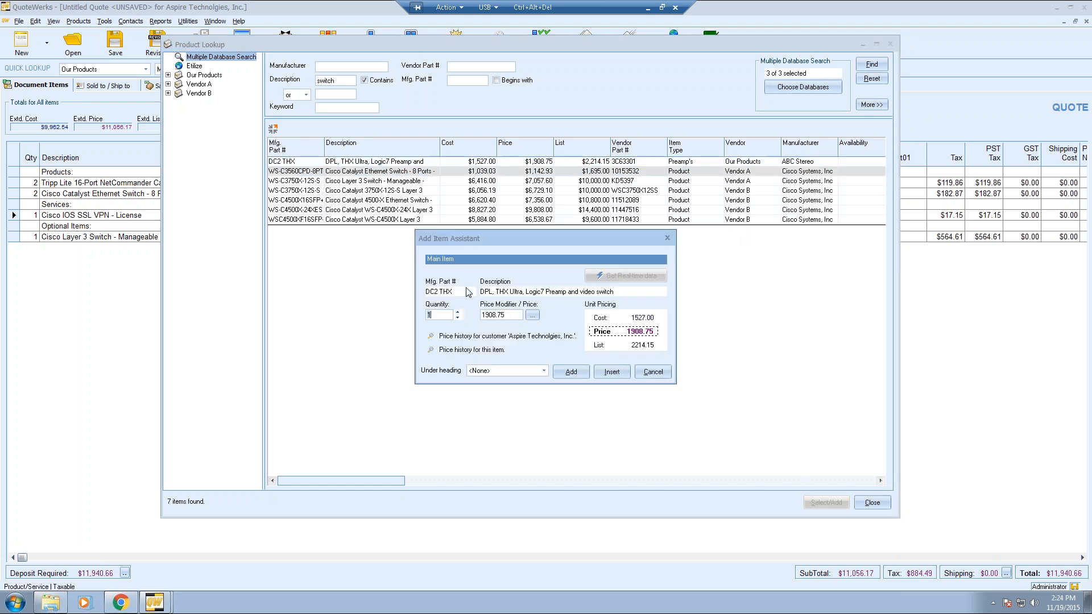
click(502, 373)
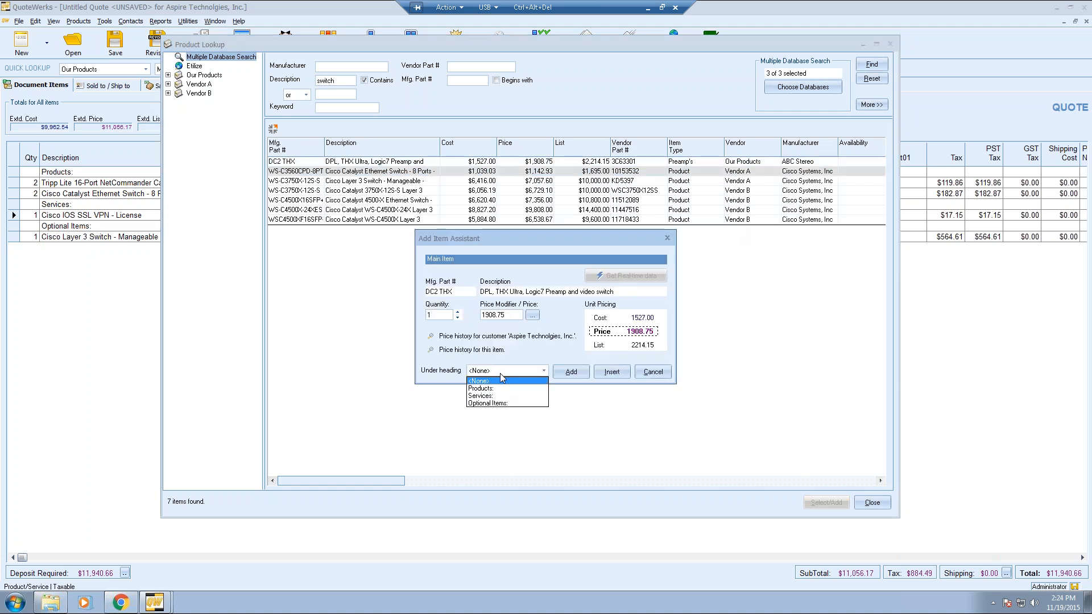
click(501, 388)
click(571, 372)
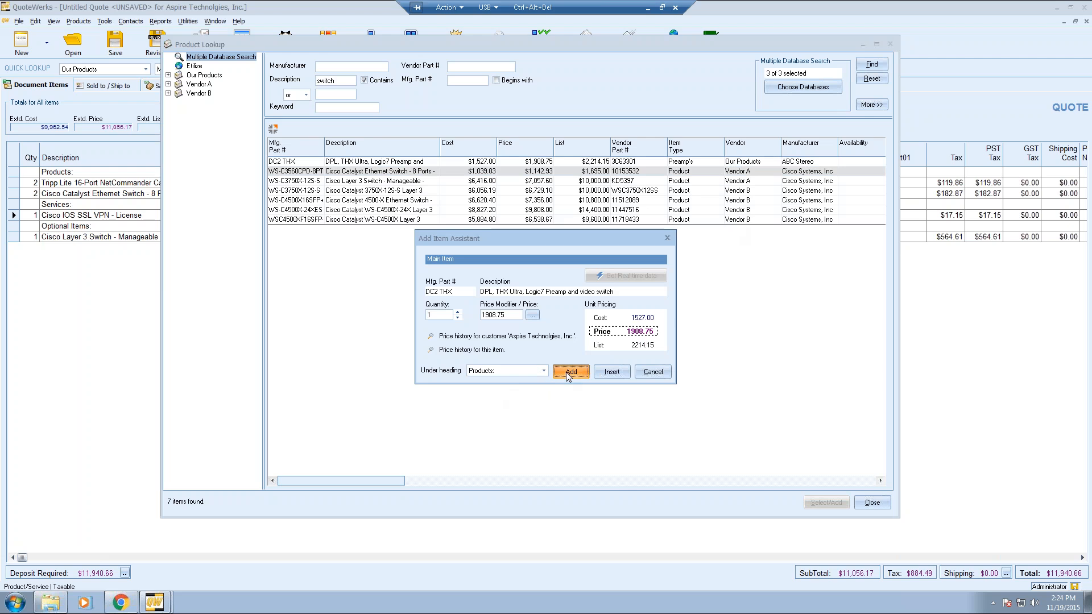
- Add the Catalyst Ethernet switch under the Services heading
click(495, 371)
click(504, 396)
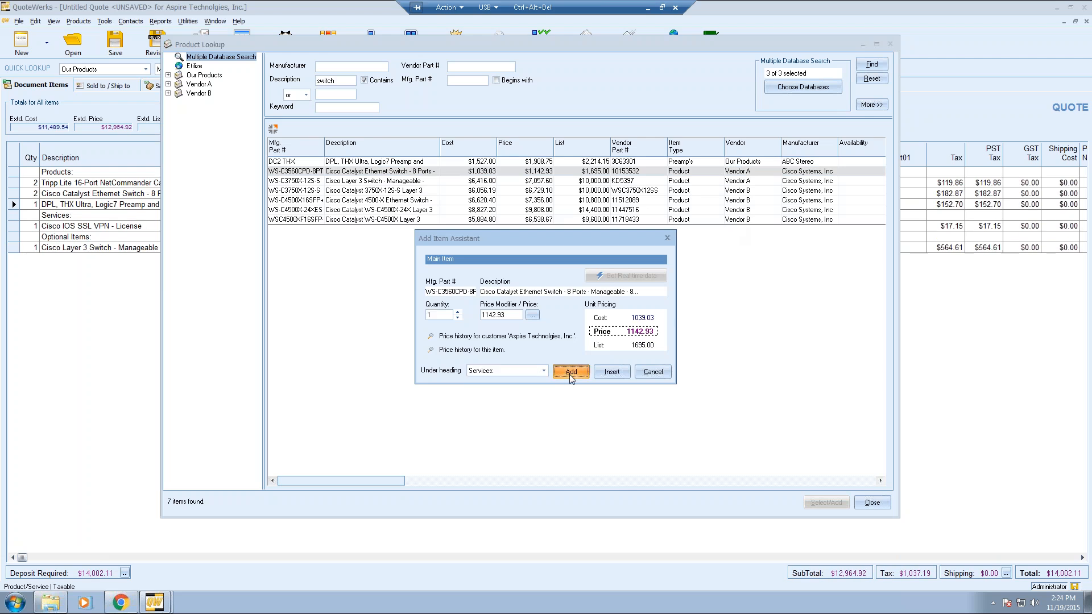
click(571, 372)
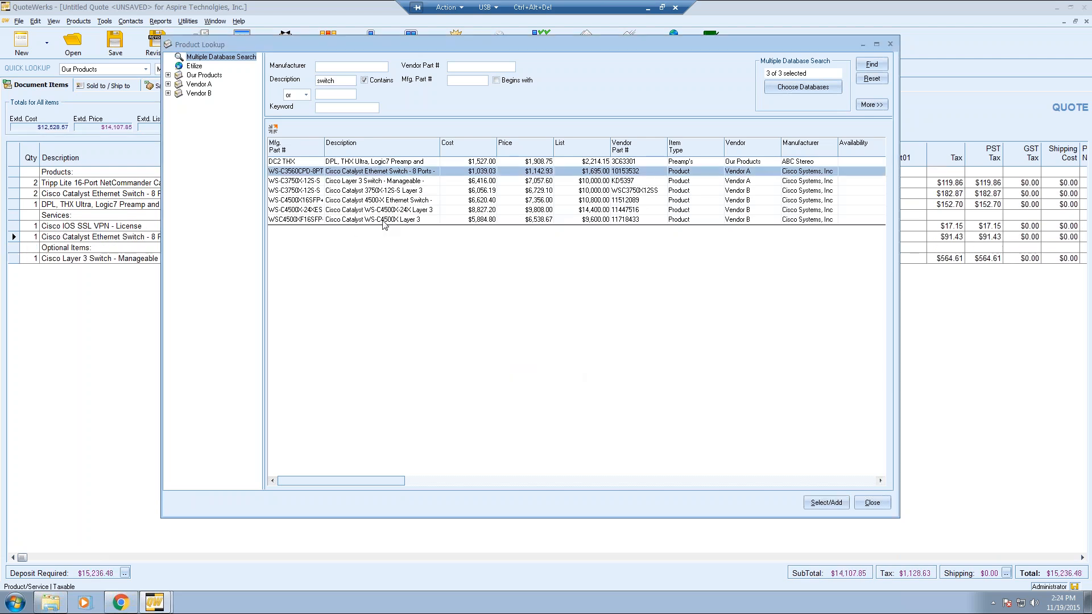
- Add the Catalyst WS-C4500X under Optional Items and close the product lookup
double_click(384, 220)
click(497, 371)
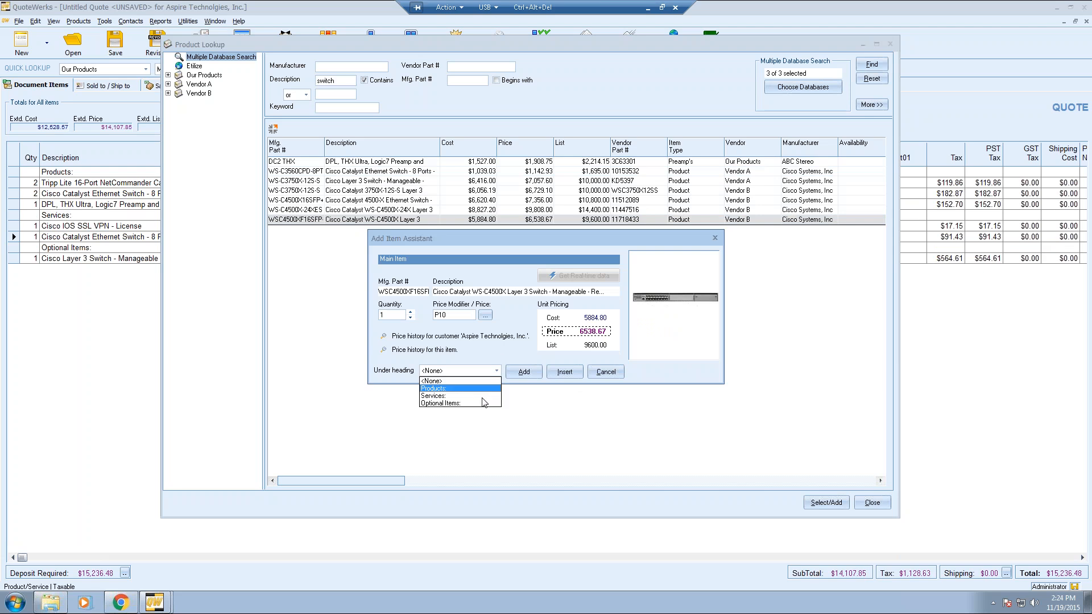
click(481, 408)
click(515, 375)
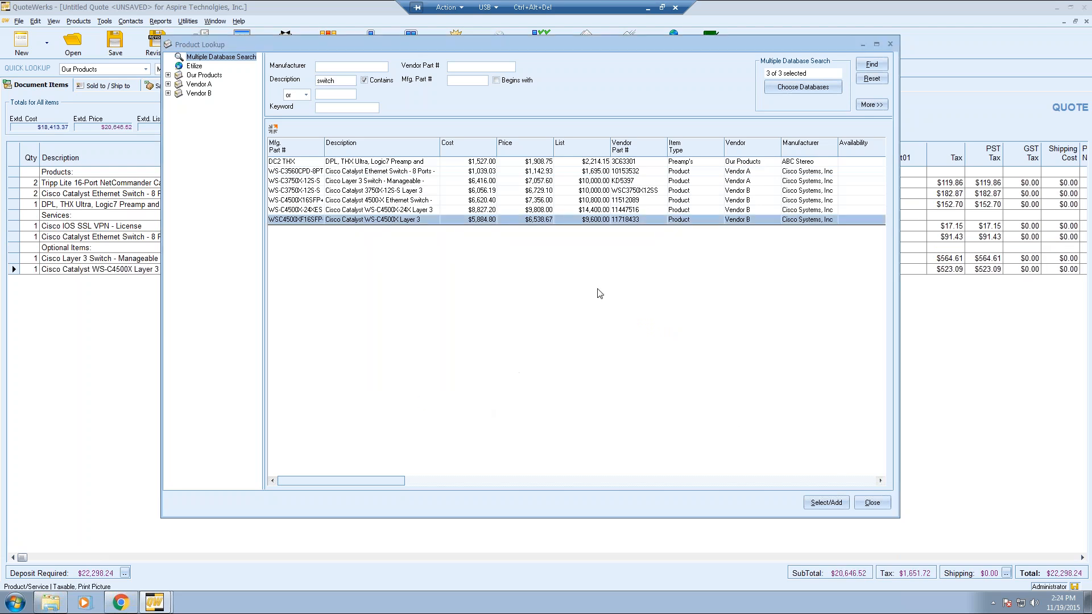
click(872, 503)
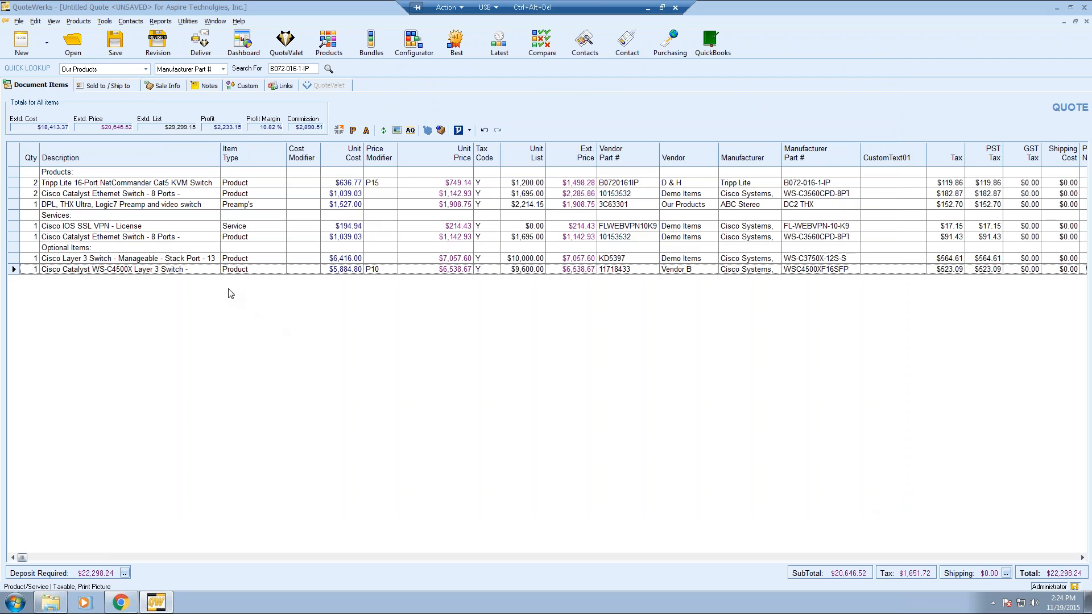
- Save the quote as 'Aspire Technologies, Inc. - Thursday, November 19, 2015' from the Auto-Save prompt
click(36, 186)
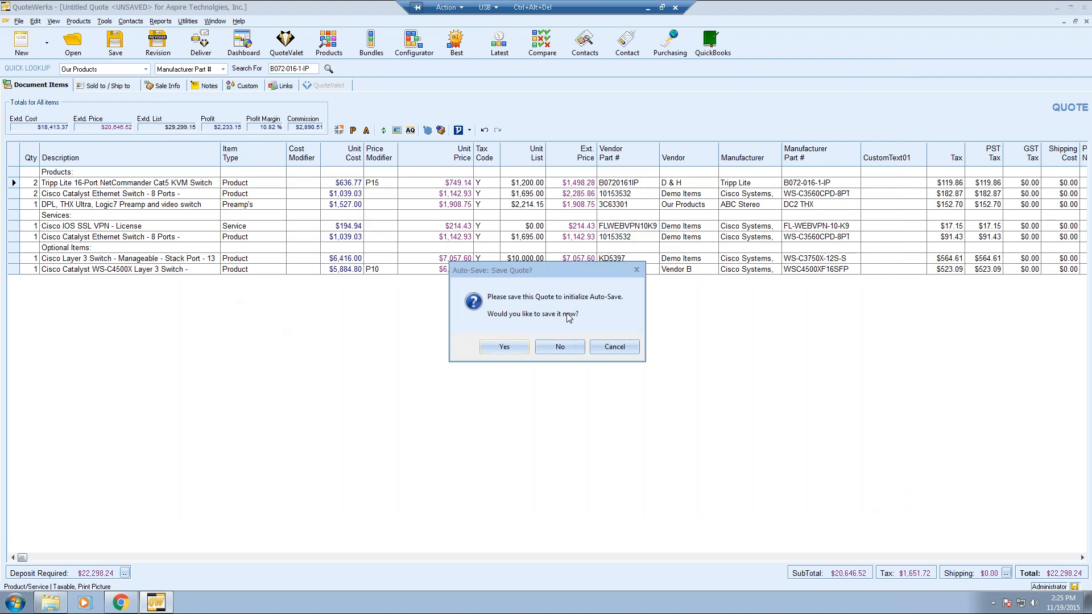
click(509, 348)
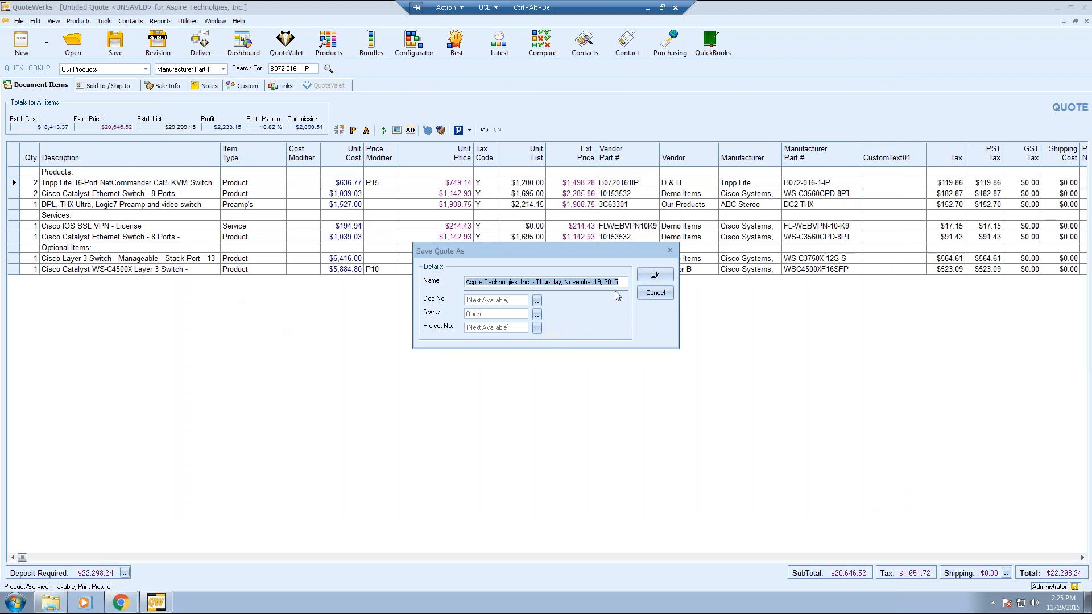
click(649, 277)
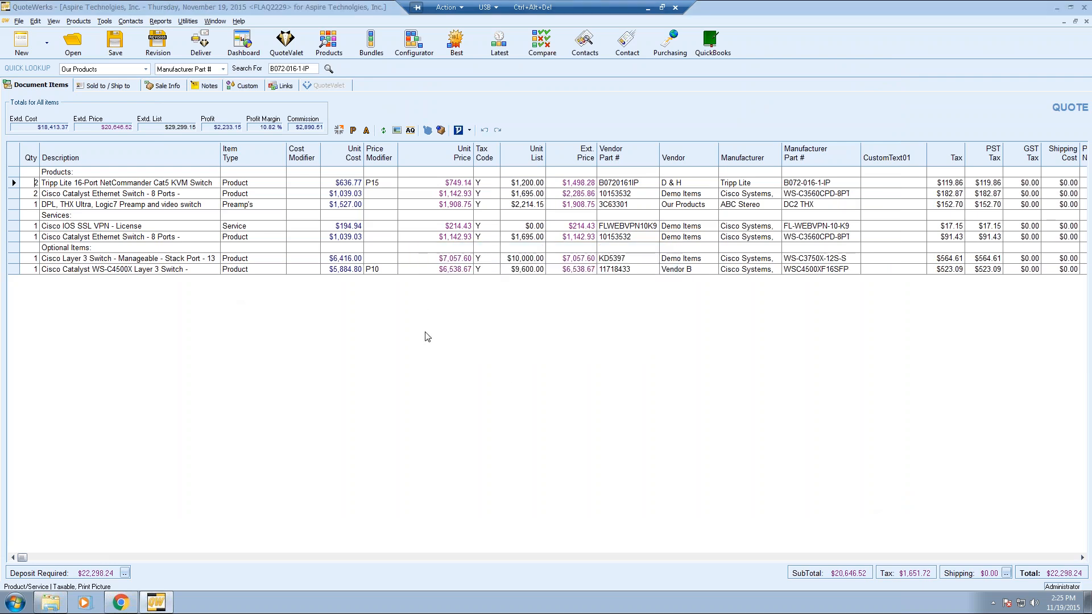
- Set the Cisco Catalyst switch line's quantity to 4
click(173, 249)
key(Down)
text(4)
key(Tab)
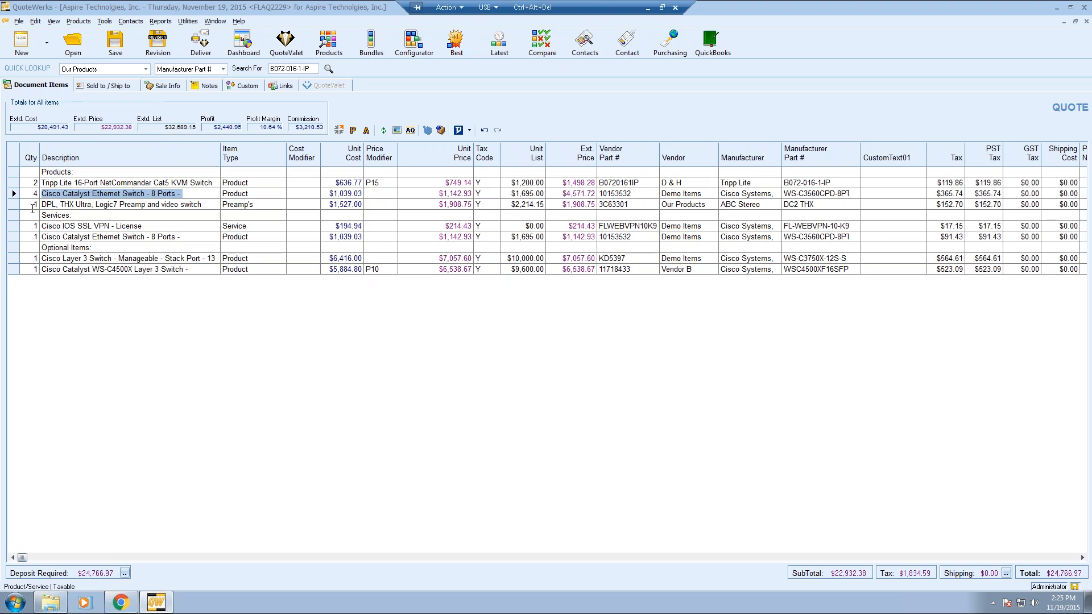
key(Delete)
- Set the DPL preamp line's quantity to 2 and check the switch line's description
click(31, 204)
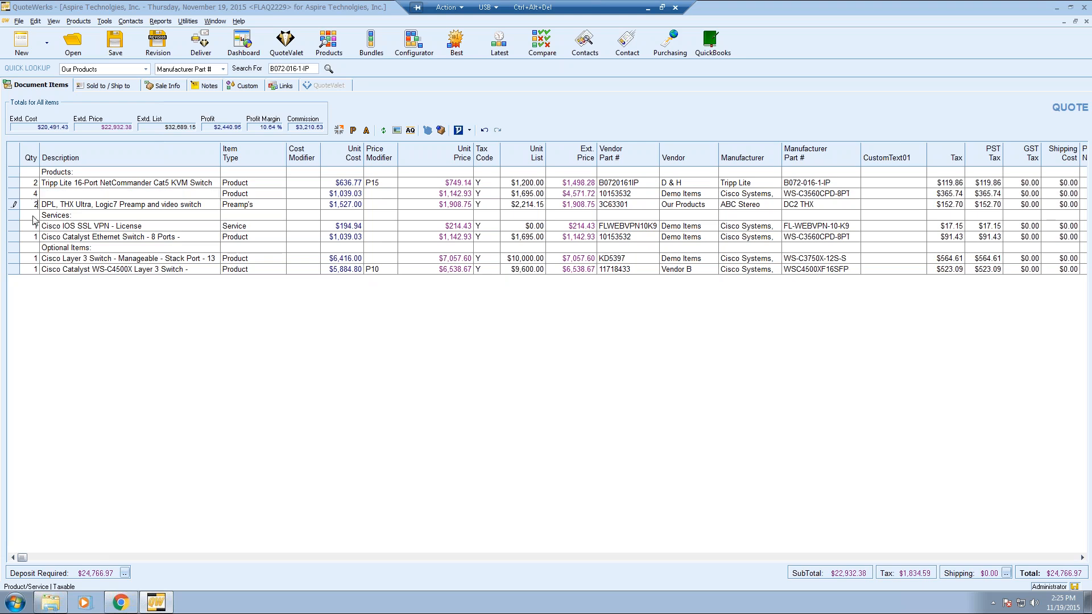
text(2)
key(Down)
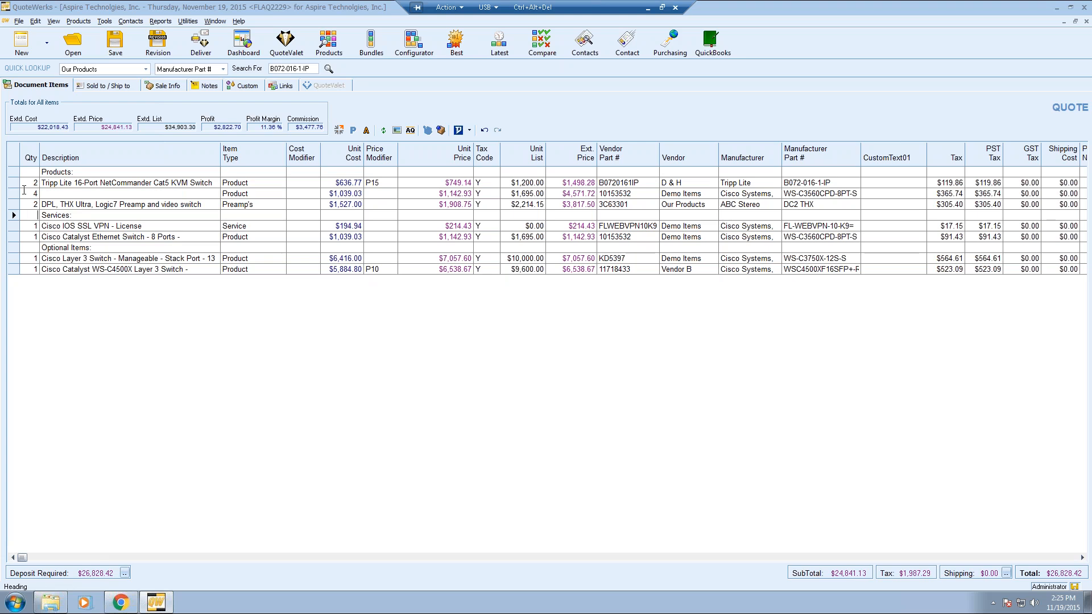
double_click(69, 196)
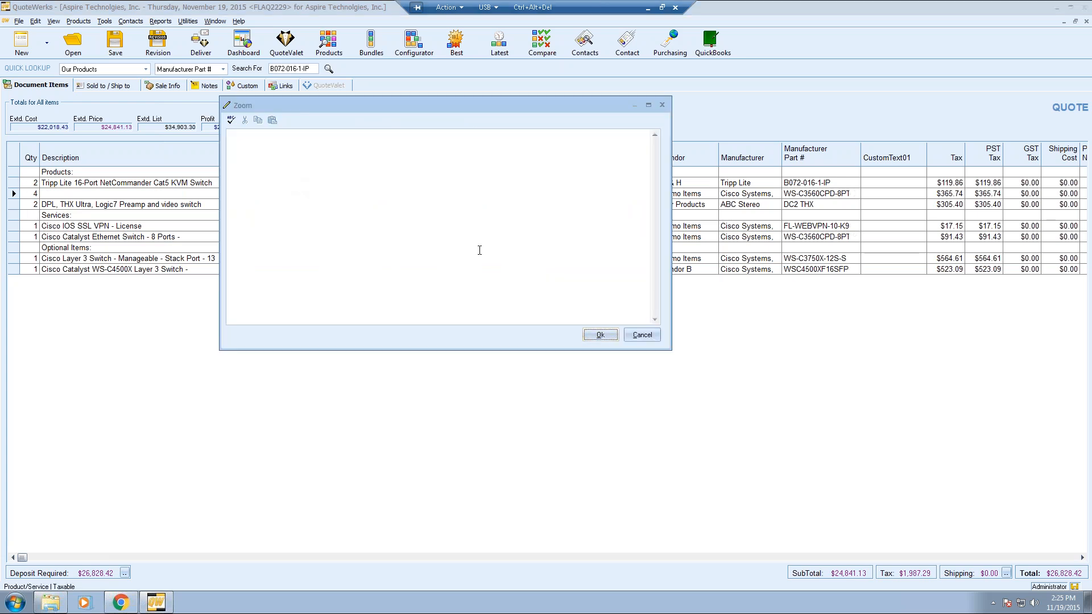
click(639, 335)
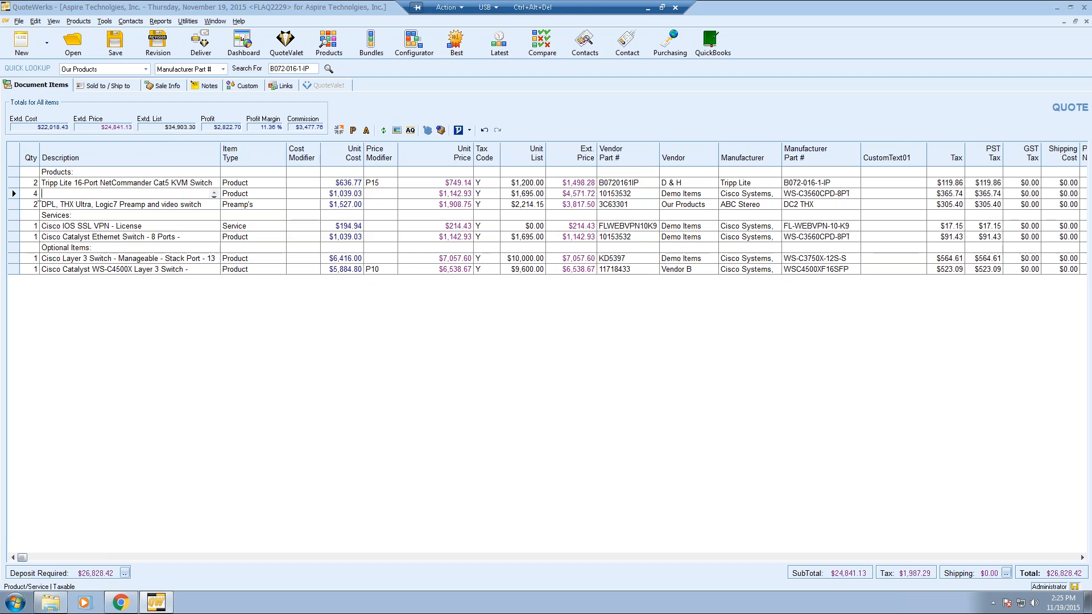
click(17, 205)
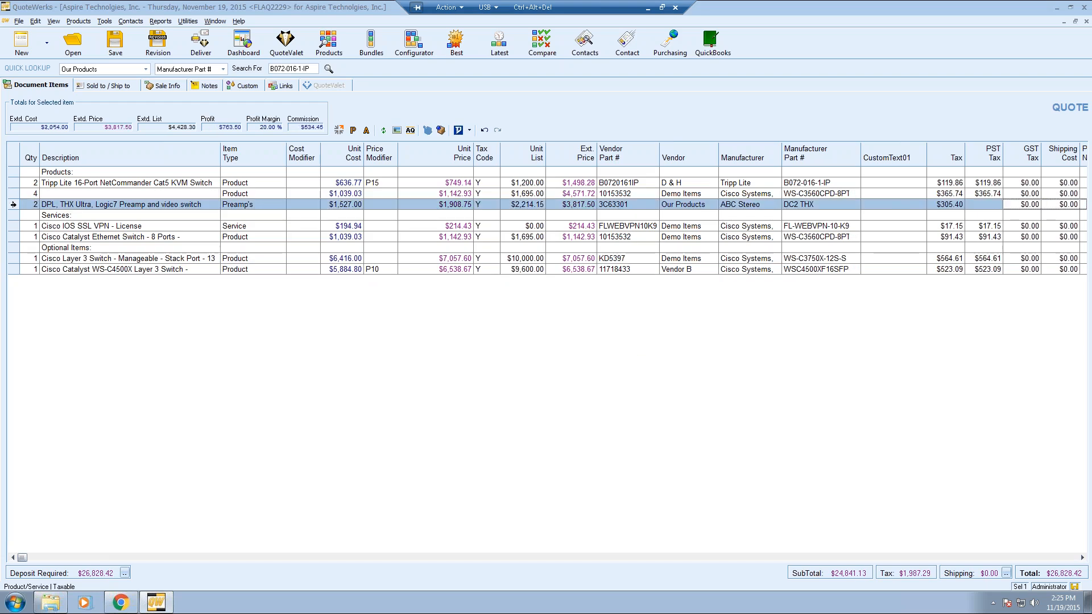
- Apply quantity 3 to both the Tripp Lite KVM switch and DPL preamp lines
ctrl+click(14, 182)
right_click(13, 182)
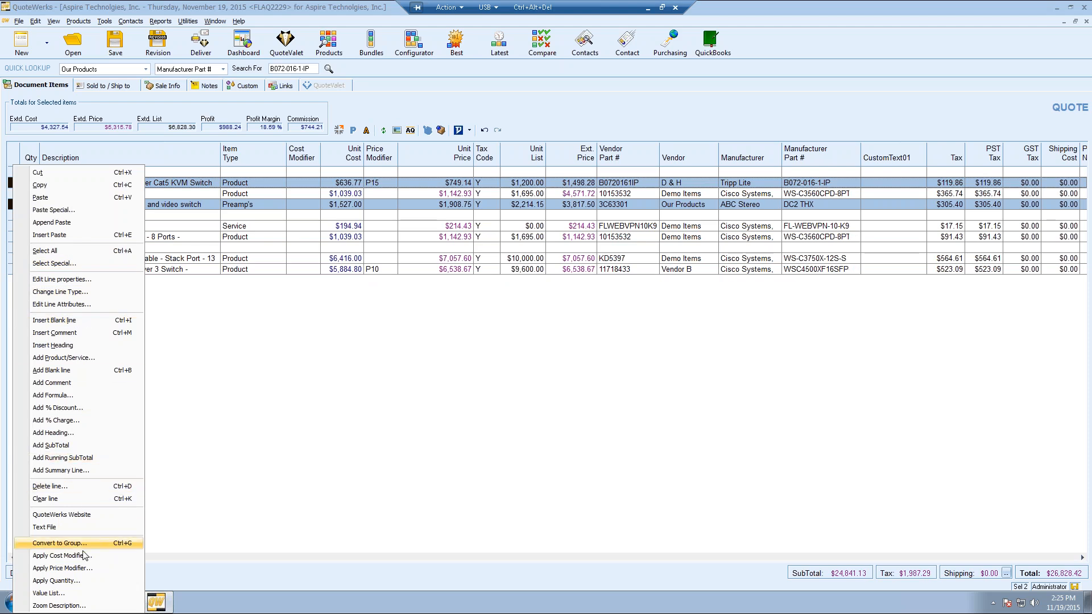
click(81, 580)
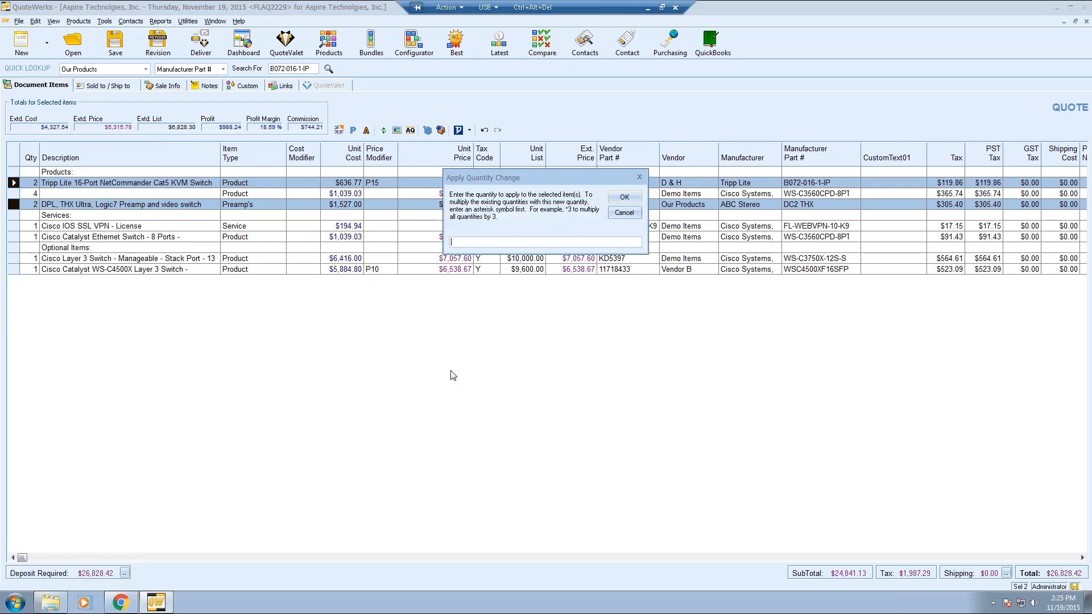
text(3)
click(623, 196)
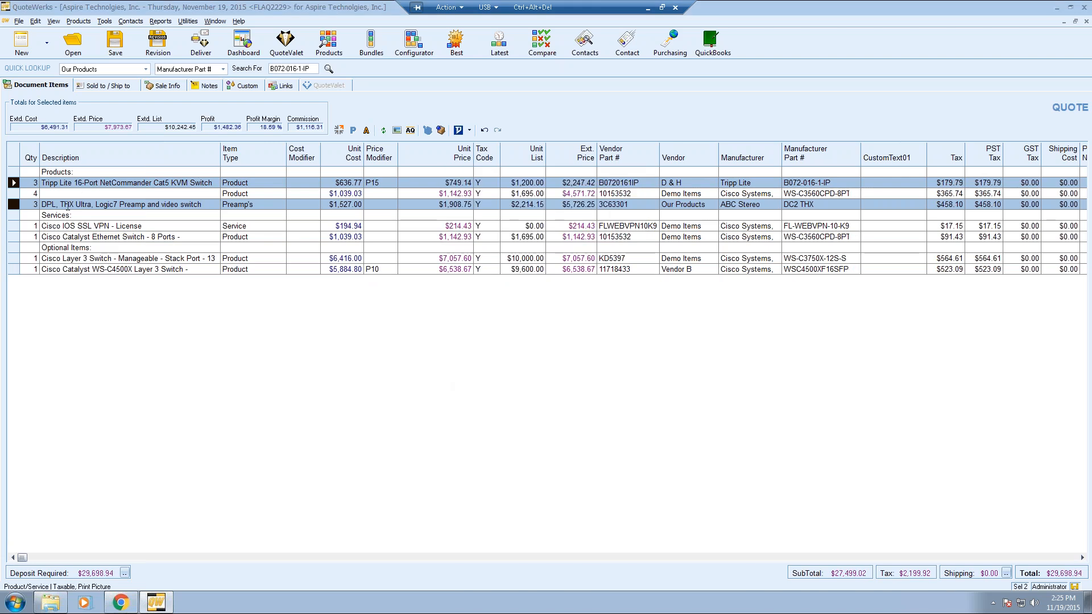
click(67, 228)
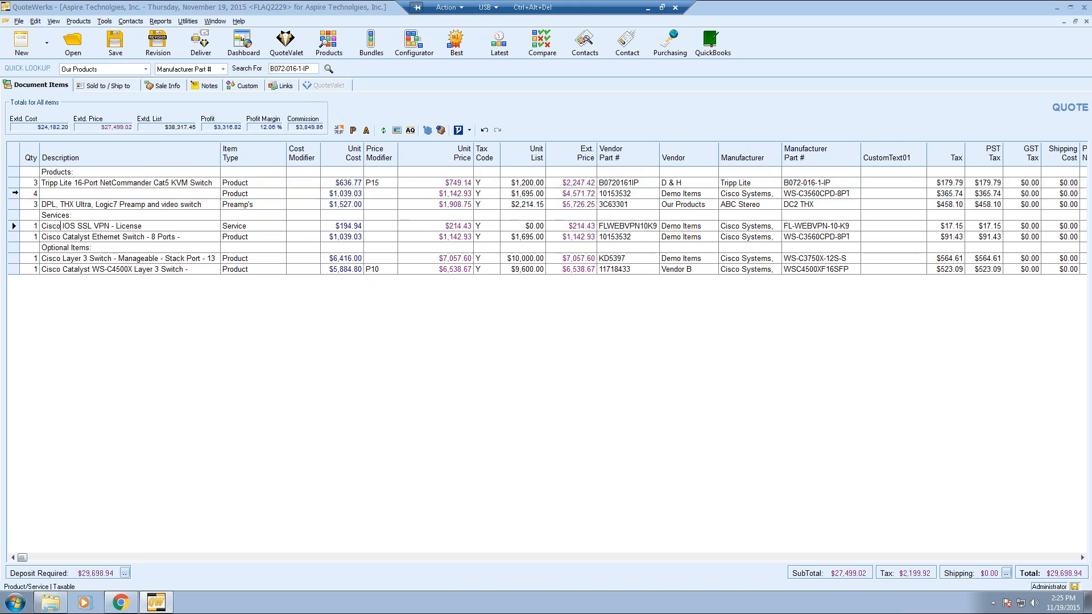
- Delete the blank-description switch line with quantity 4
click(13, 193)
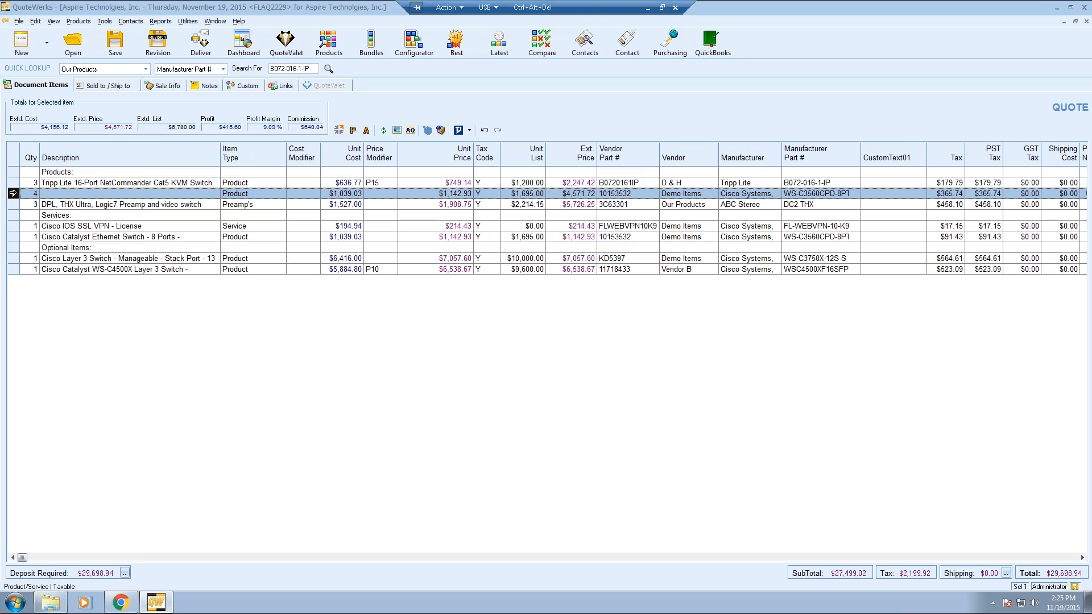
right_click(13, 193)
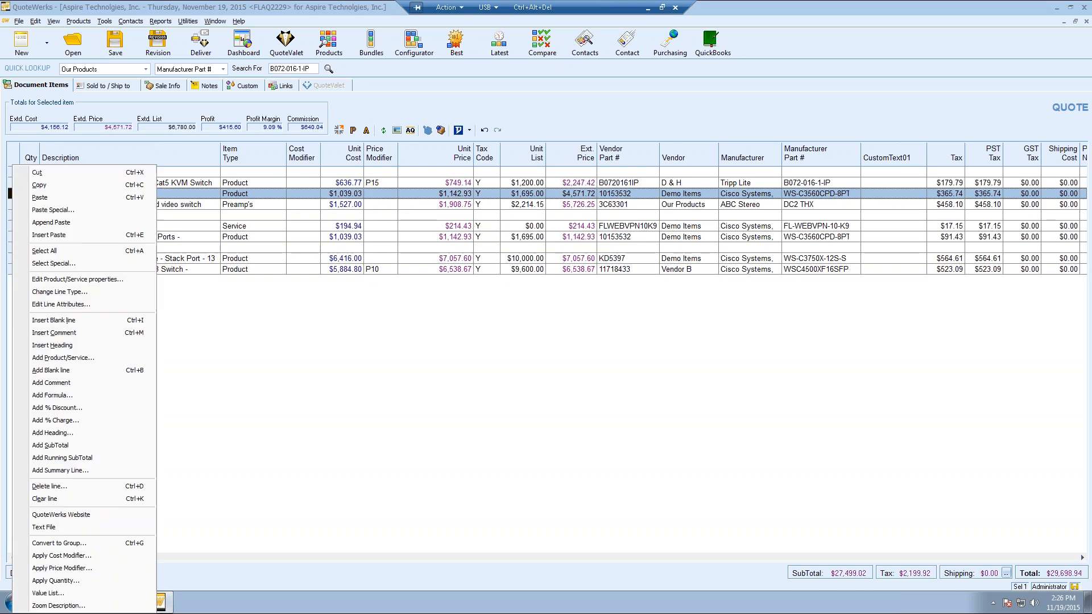
click(95, 487)
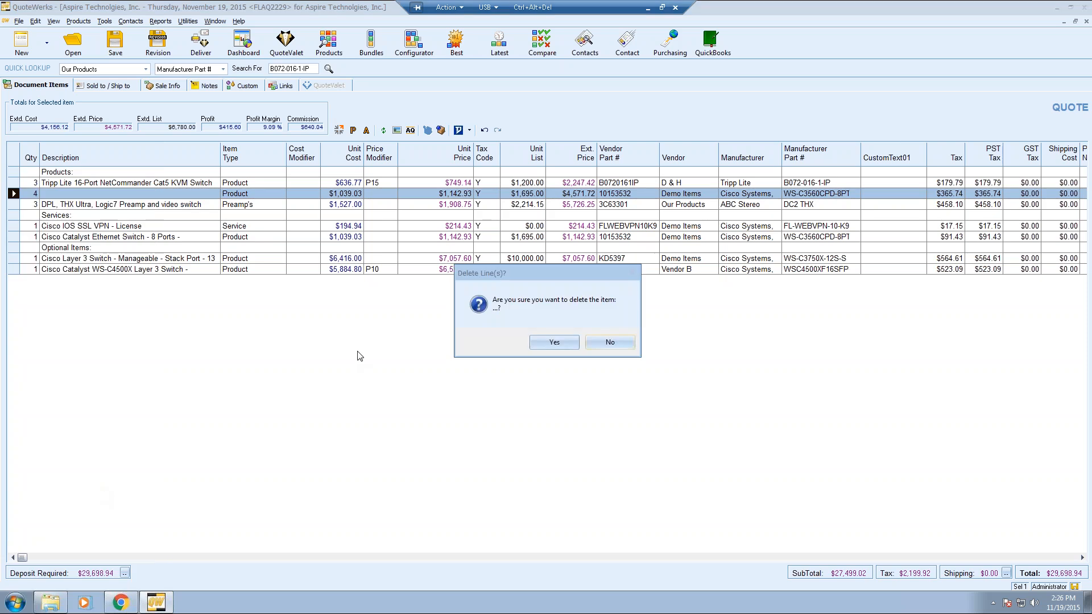
click(554, 341)
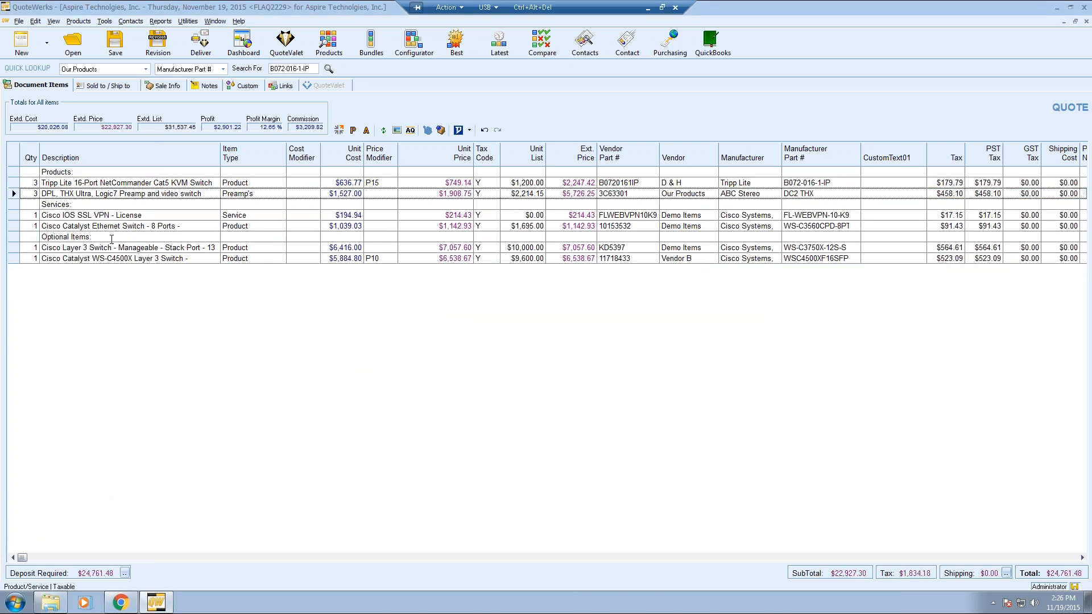
click(97, 206)
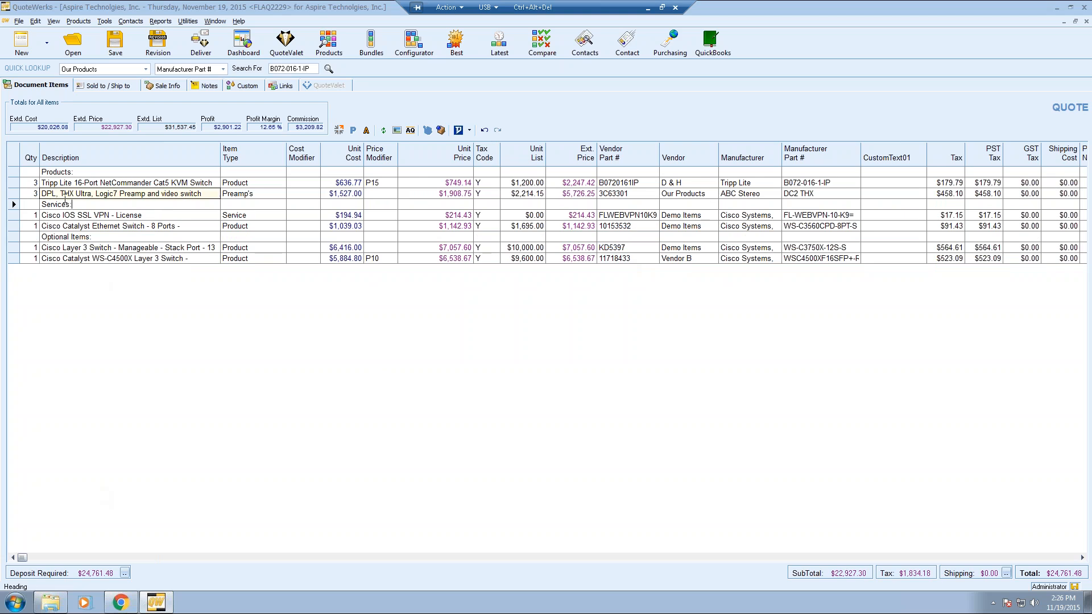
- Delete everything after 'Cat5' in the Tripp Lite line's description
click(91, 182)
key(shift+F2)
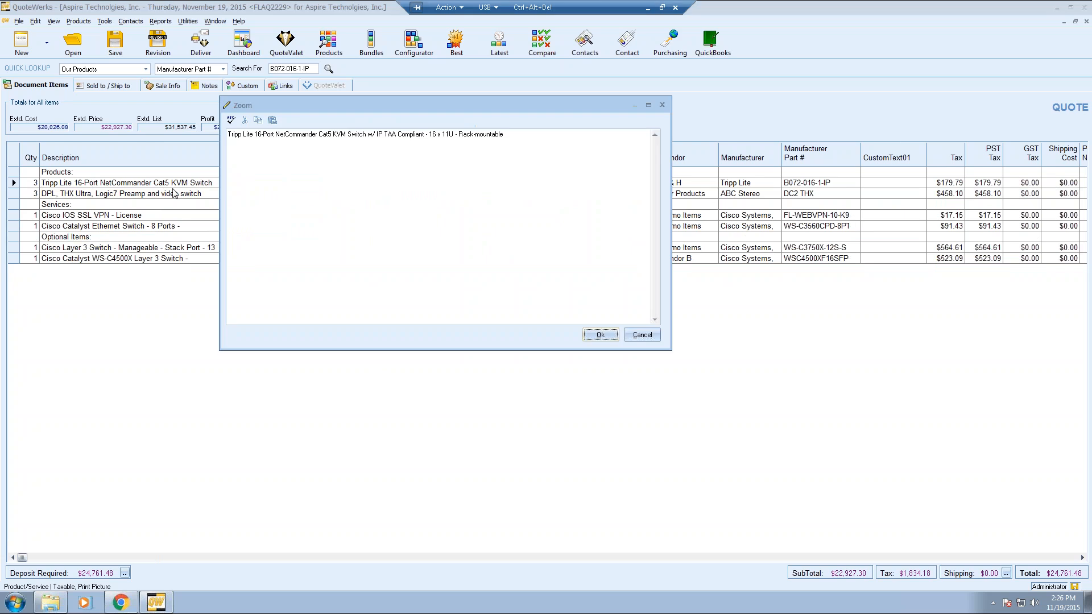
drag(522, 134, 96, 129)
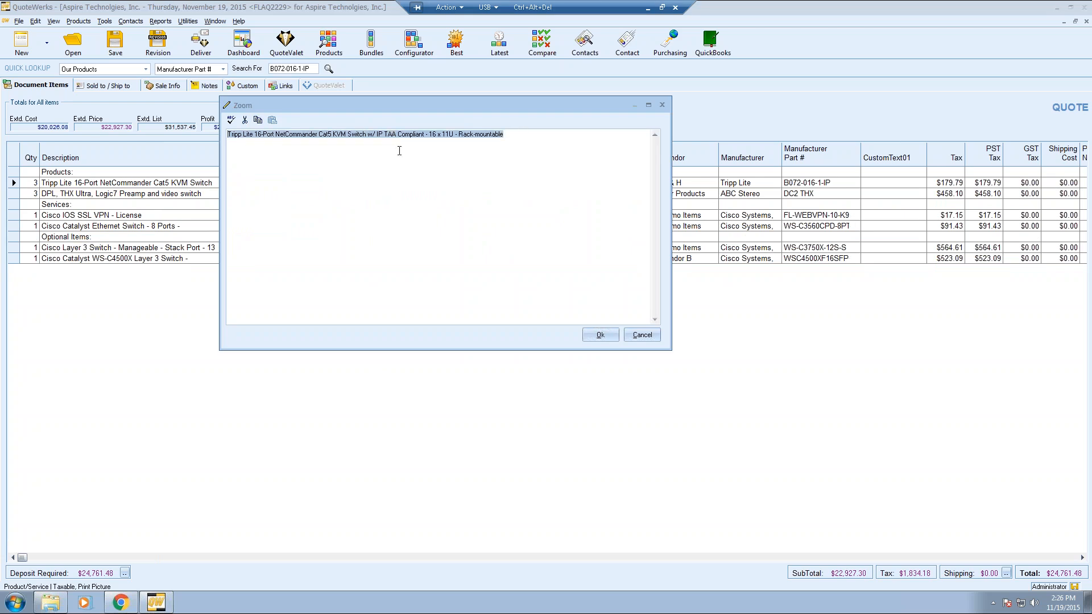
click(522, 134)
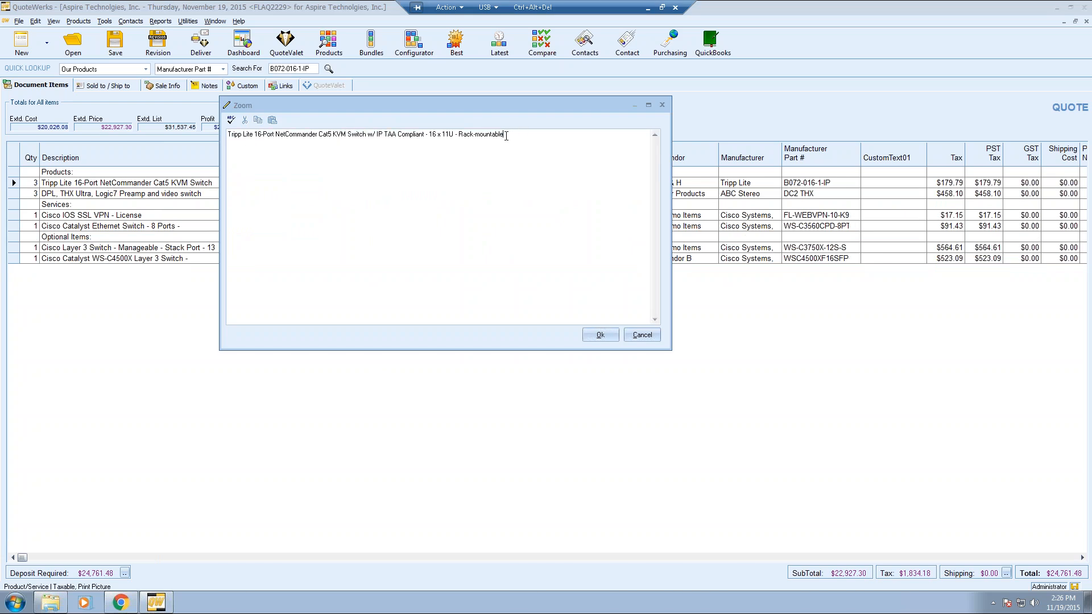
drag(506, 136, 335, 136)
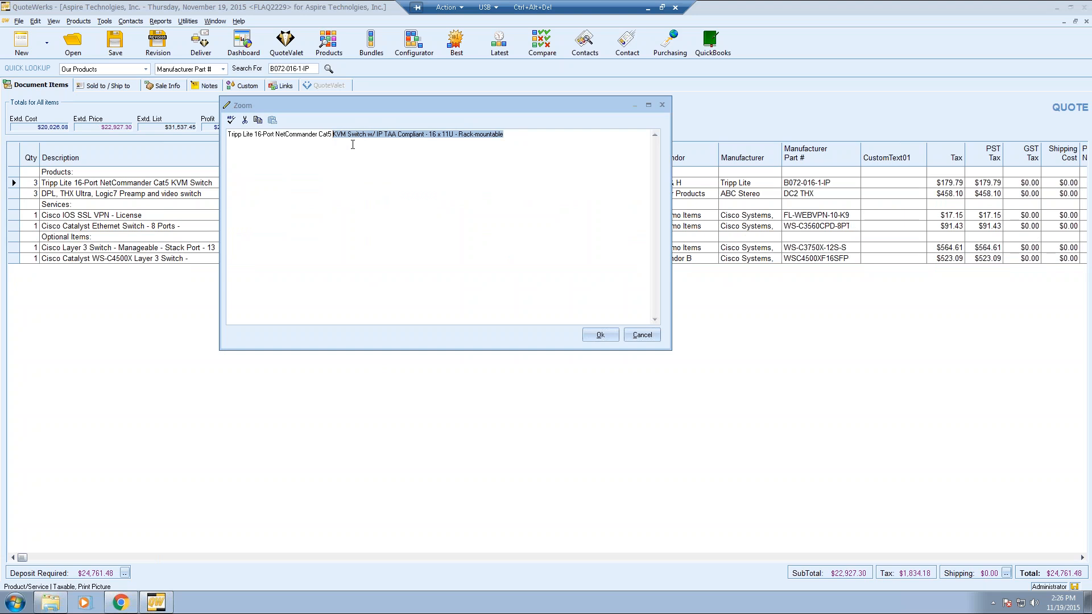
key(Delete)
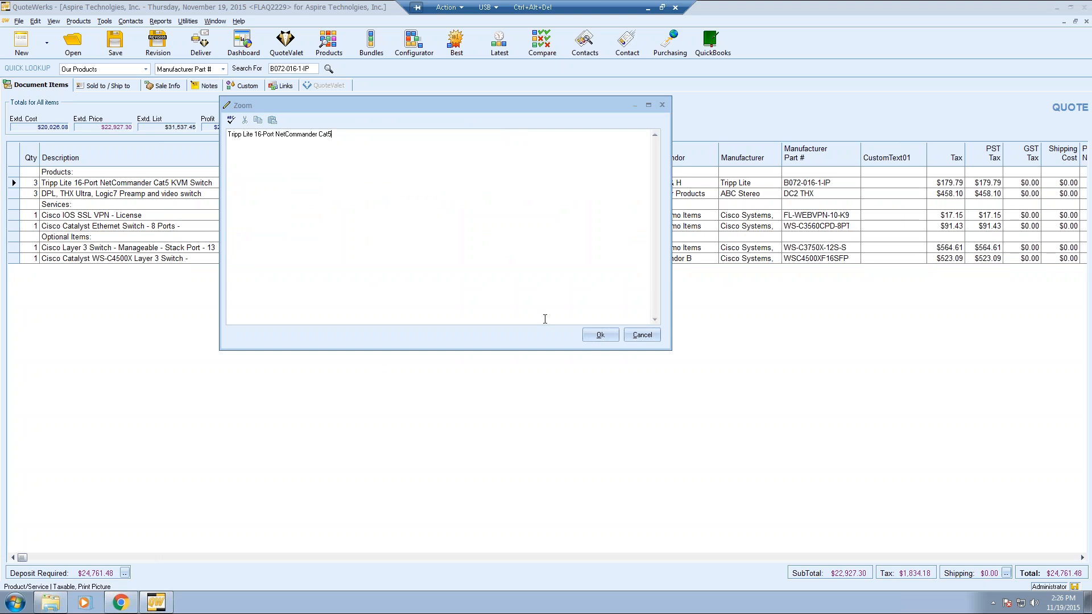
click(600, 335)
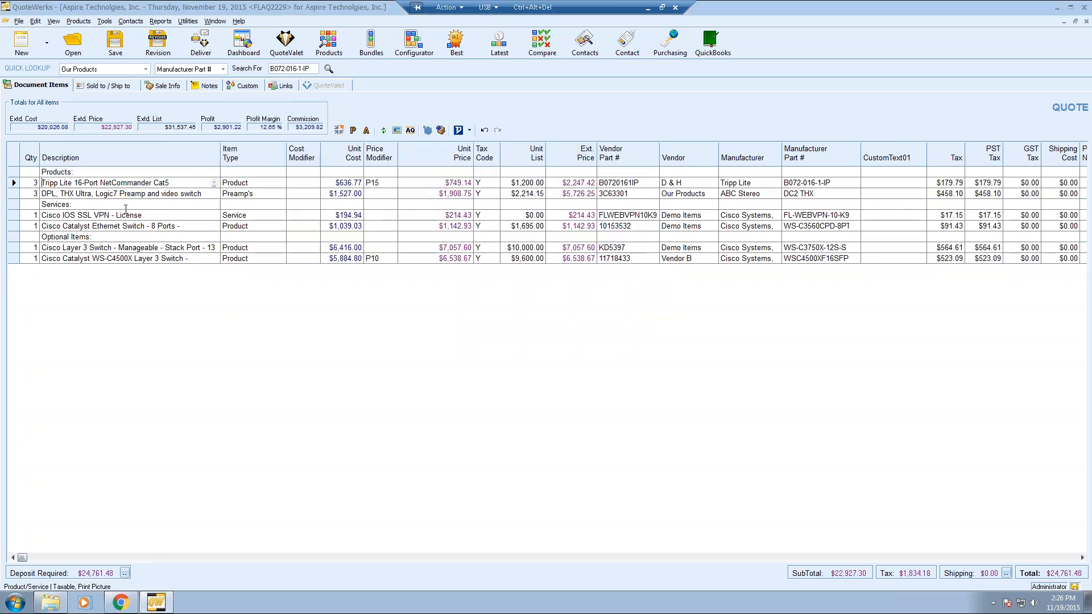
- Reopen the Tripp Lite description to confirm it reads 'Tripp Lite 16-Port NetCommander Cat5'
double_click(171, 183)
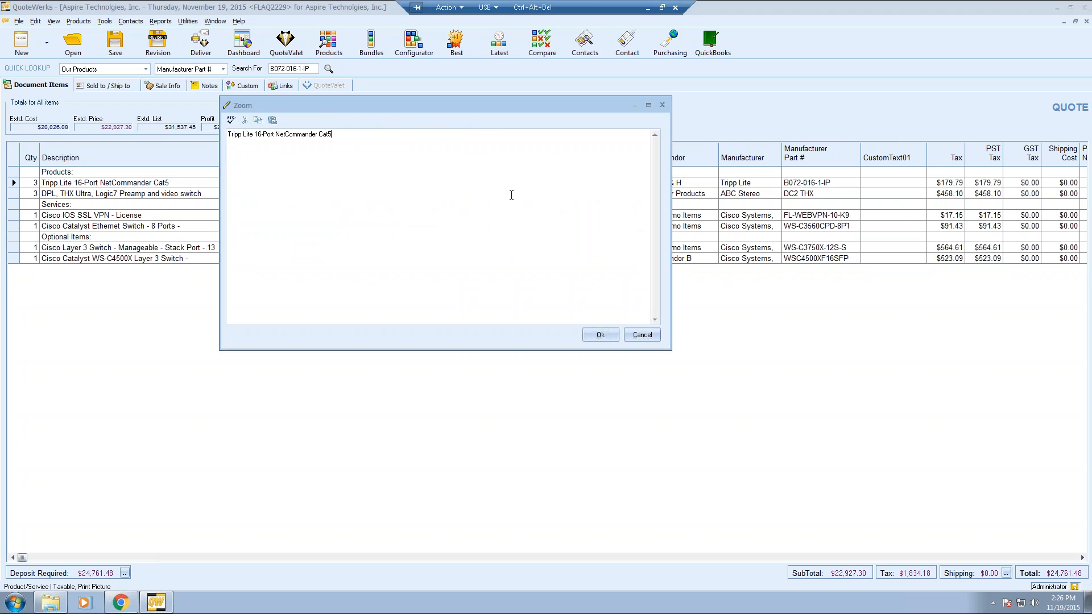
drag(671, 351, 769, 453)
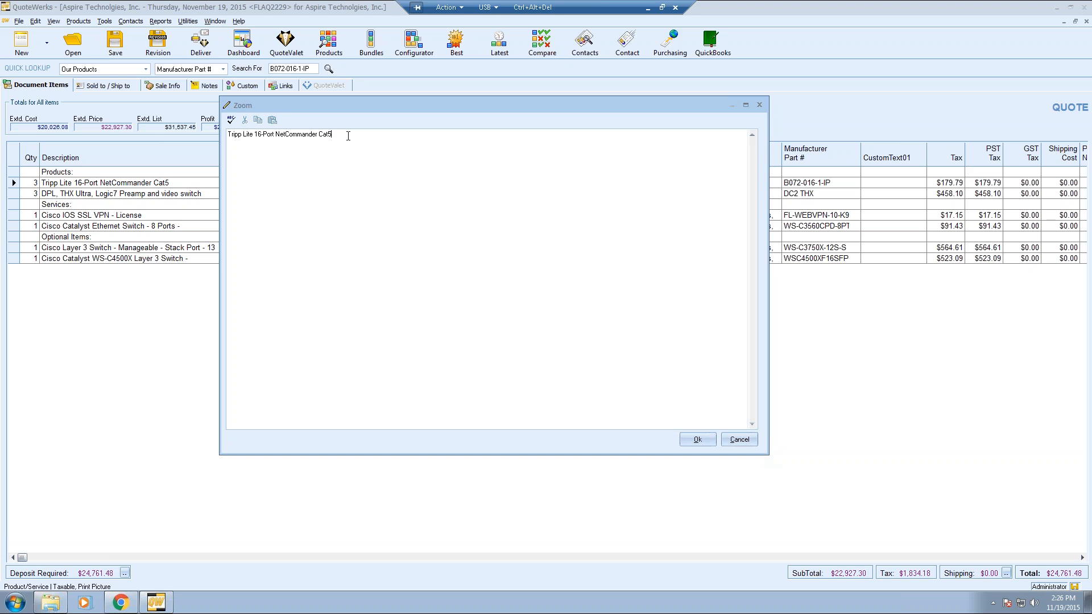
click(739, 439)
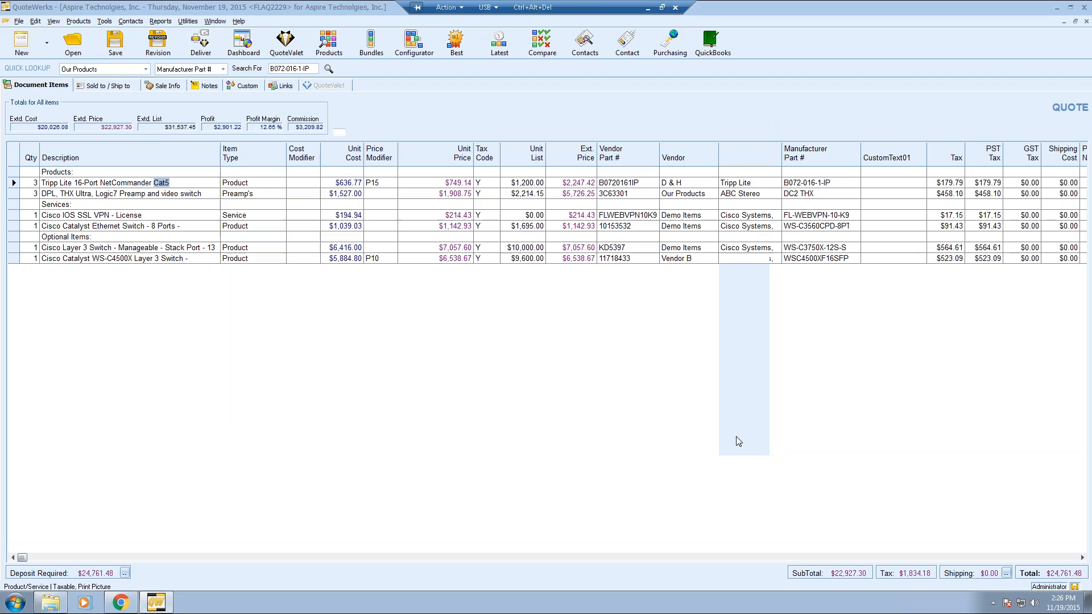
- Change the Tripp Lite unit price from 749.14 to 750
key(shift+Home)
key(shift+Right)
key(shift+Right)
key(shift+Right)
key(shift+Right)
key(shift+Right)
key(shift+Right)
key(shift+Right)
key(shift+Right)
key(shift+Right)
key(shift+Right)
key(shift+Right)
key(shift+Right)
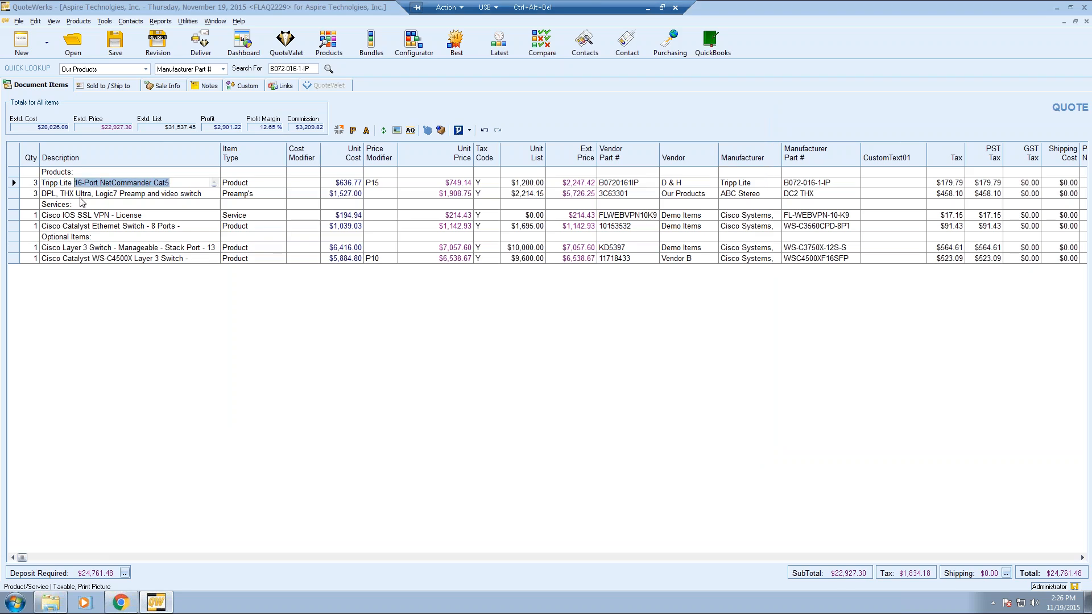
key(Left)
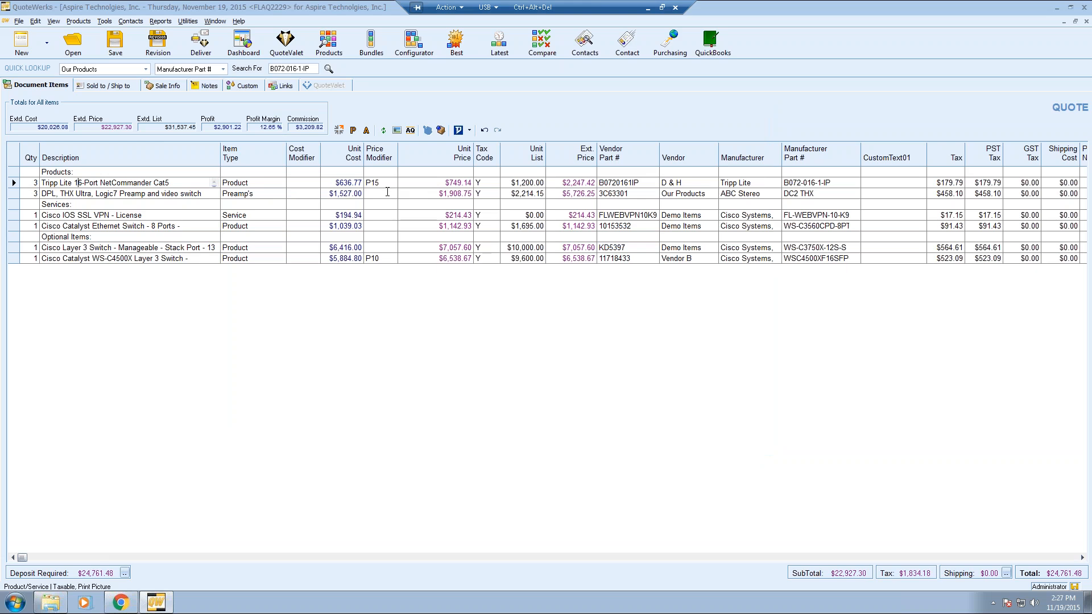
click(454, 183)
drag(445, 182, 484, 182)
text(750)
key(Tab)
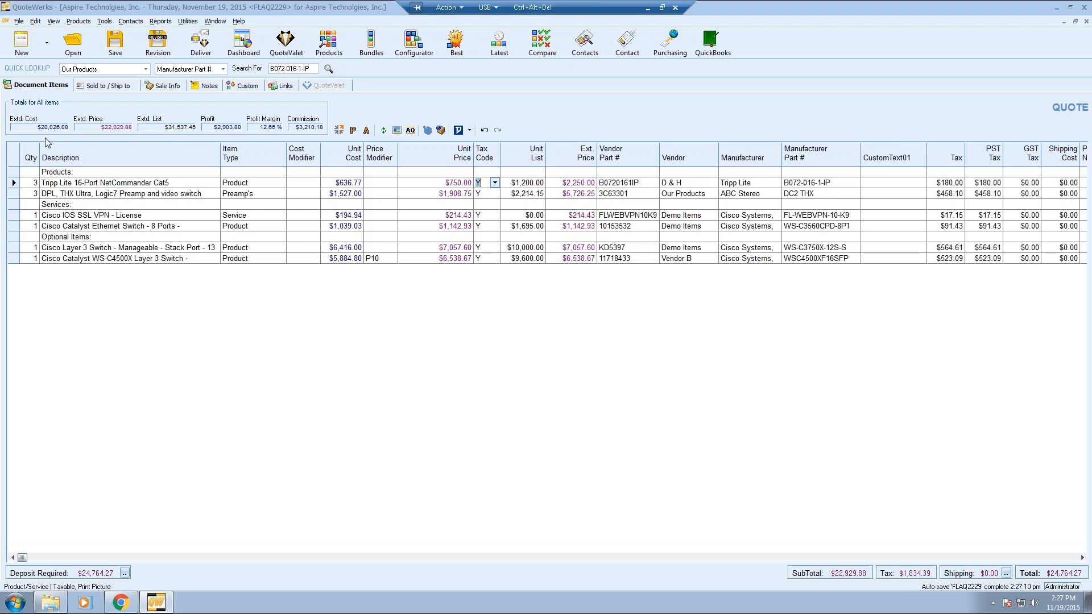
- Apply a 12 margin-points price modifier to the selected Tripp Lite and DPL preamp lines
click(73, 182)
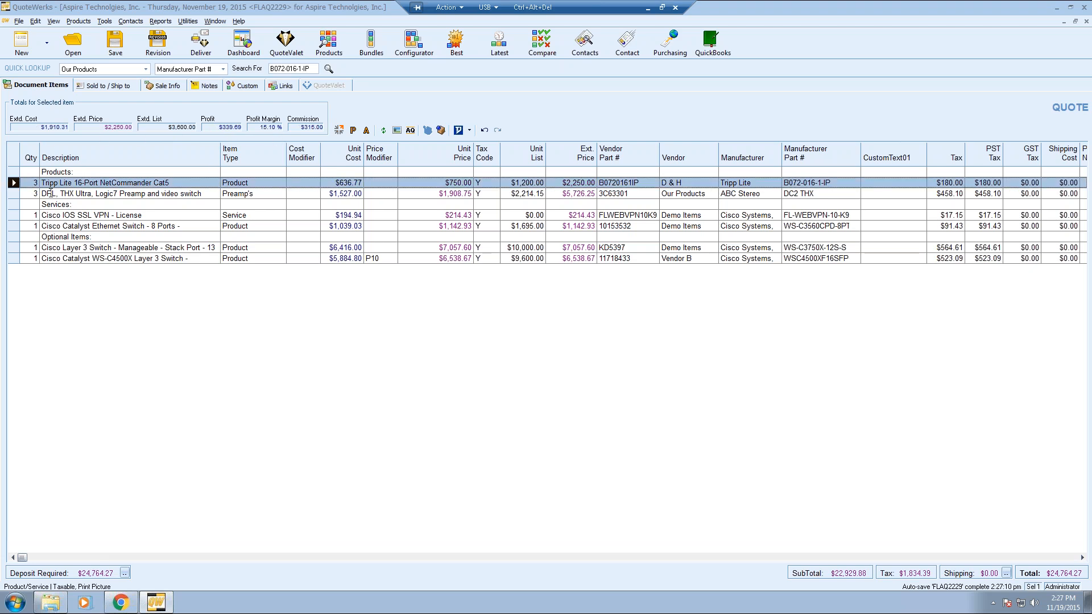
shift+click(12, 193)
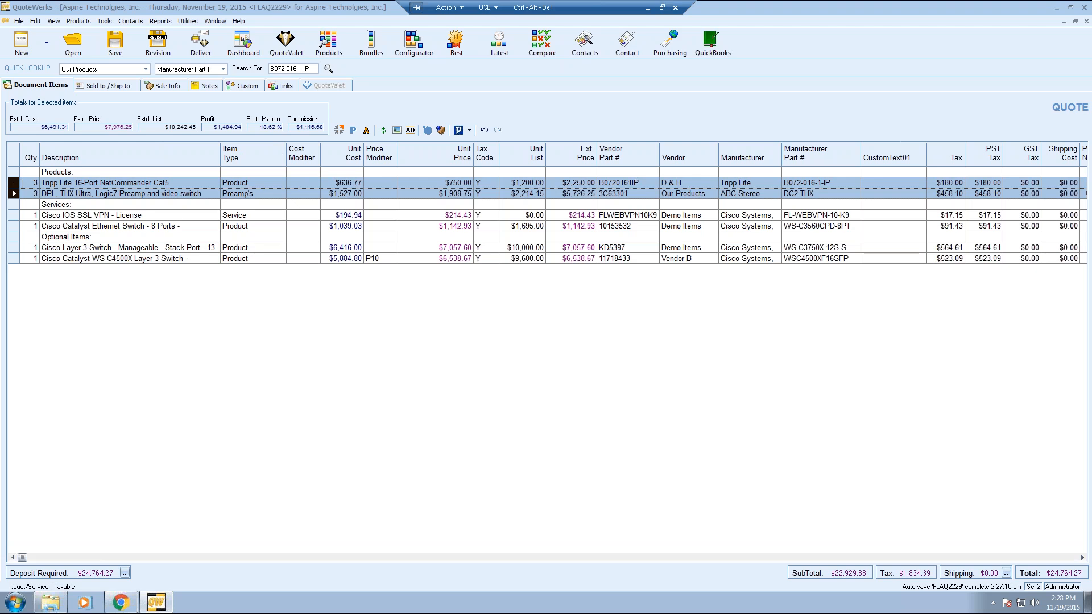
right_click(12, 181)
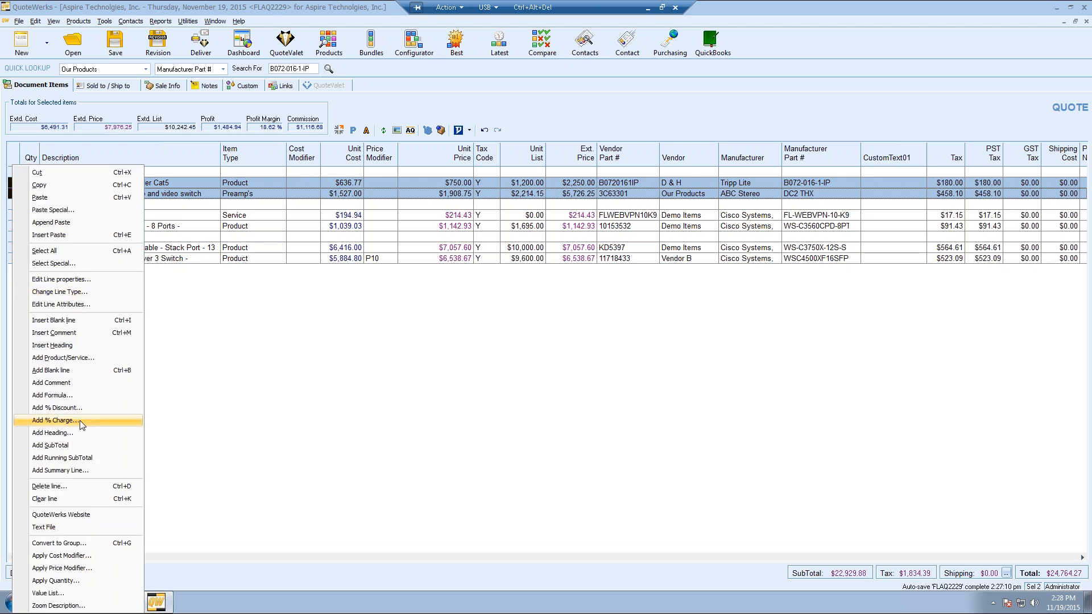
click(86, 568)
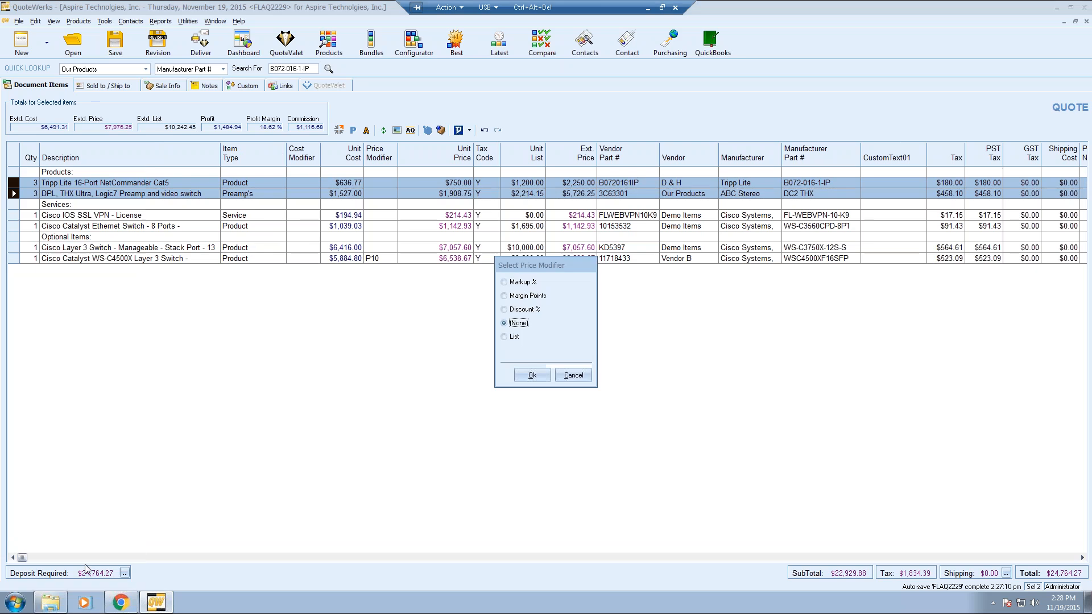
click(528, 296)
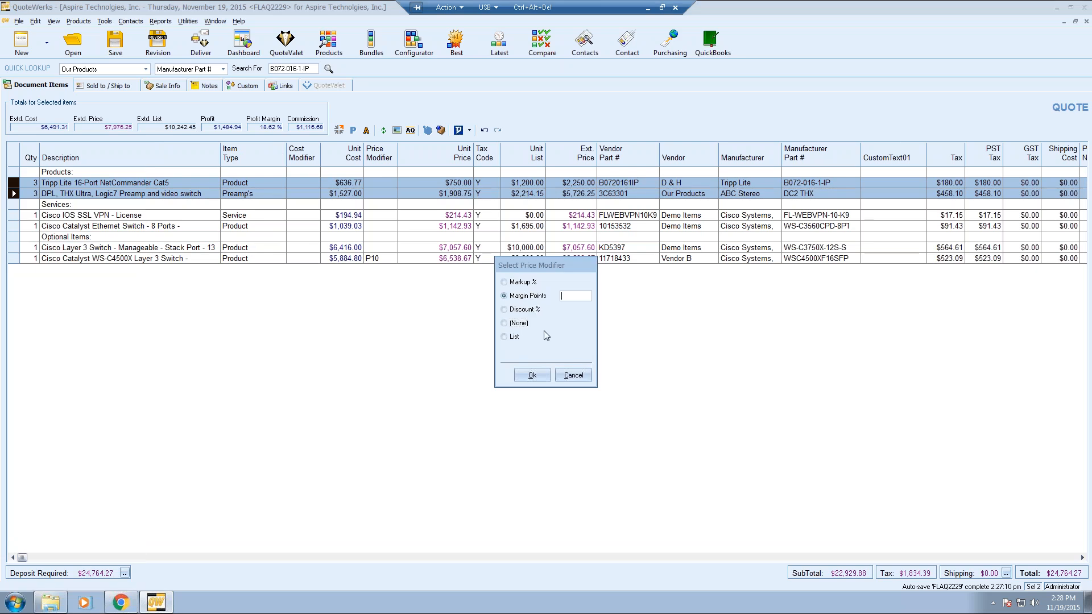
text(12)
click(530, 376)
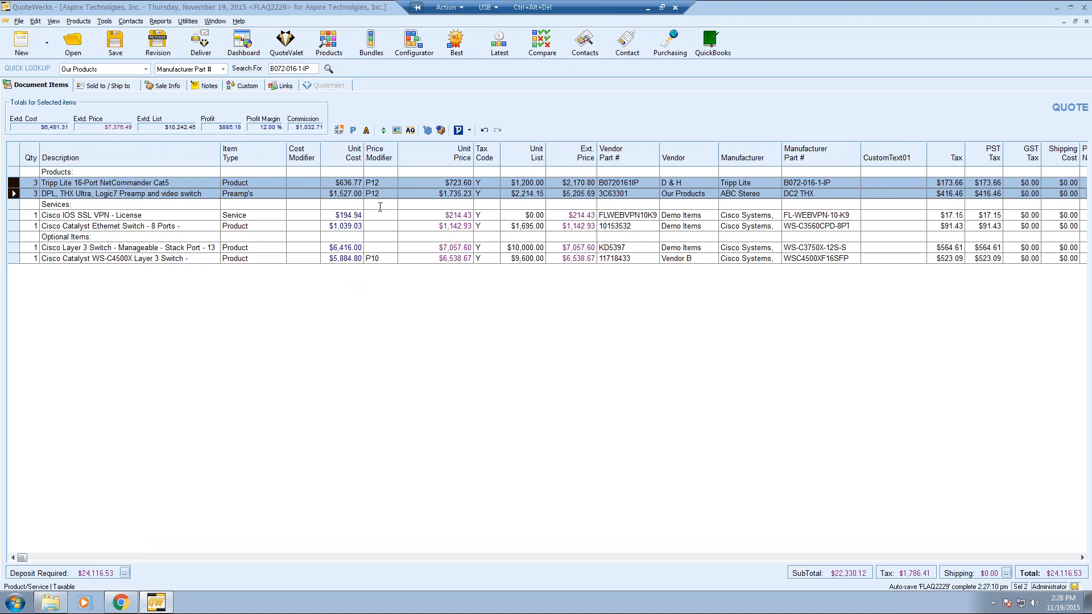
click(378, 206)
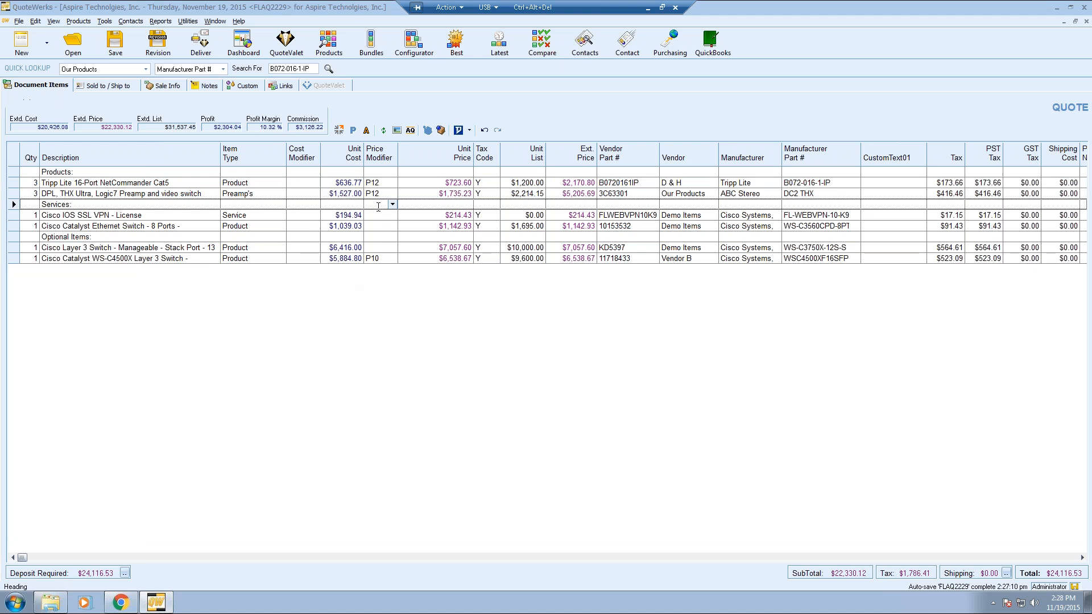
click(144, 191)
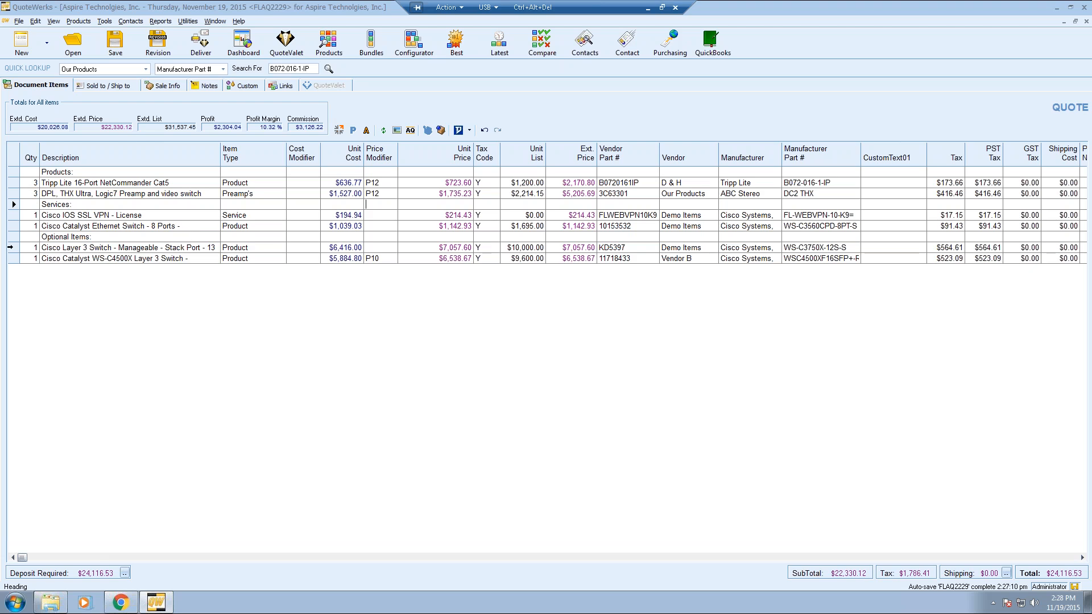
- Set Is Optional to Yes and tick Is Selected for the Layer 3 and WS-C4500X switch lines
click(12, 247)
shift+click(13, 258)
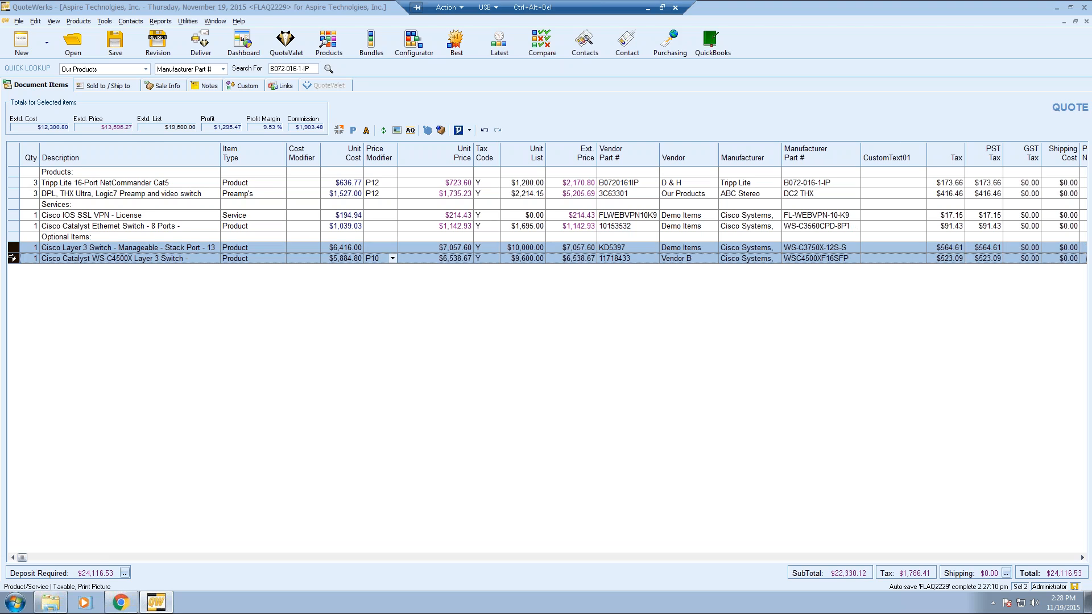
right_click(13, 259)
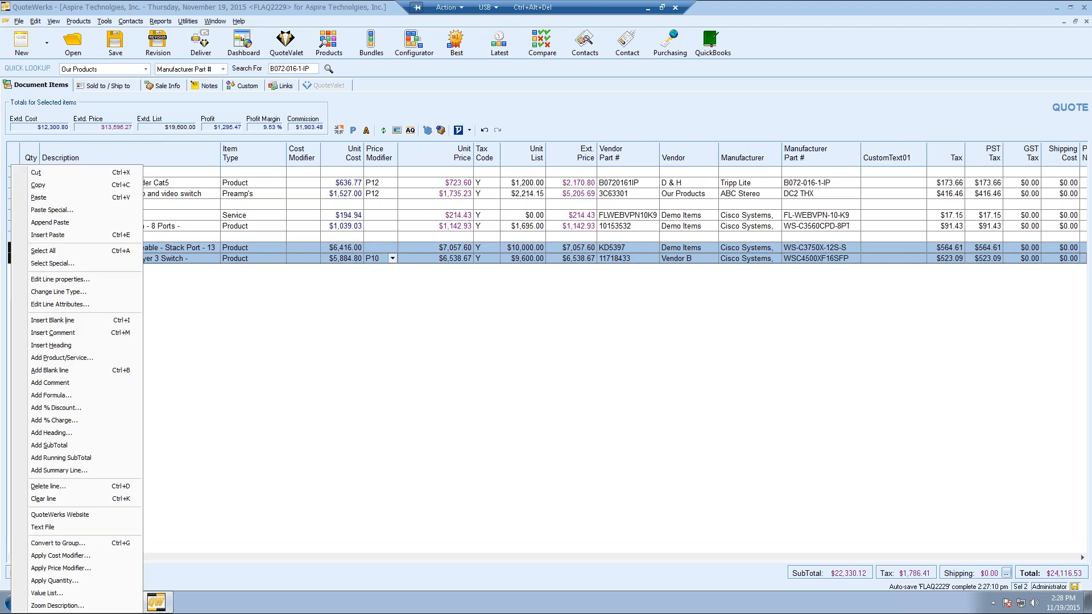
click(111, 305)
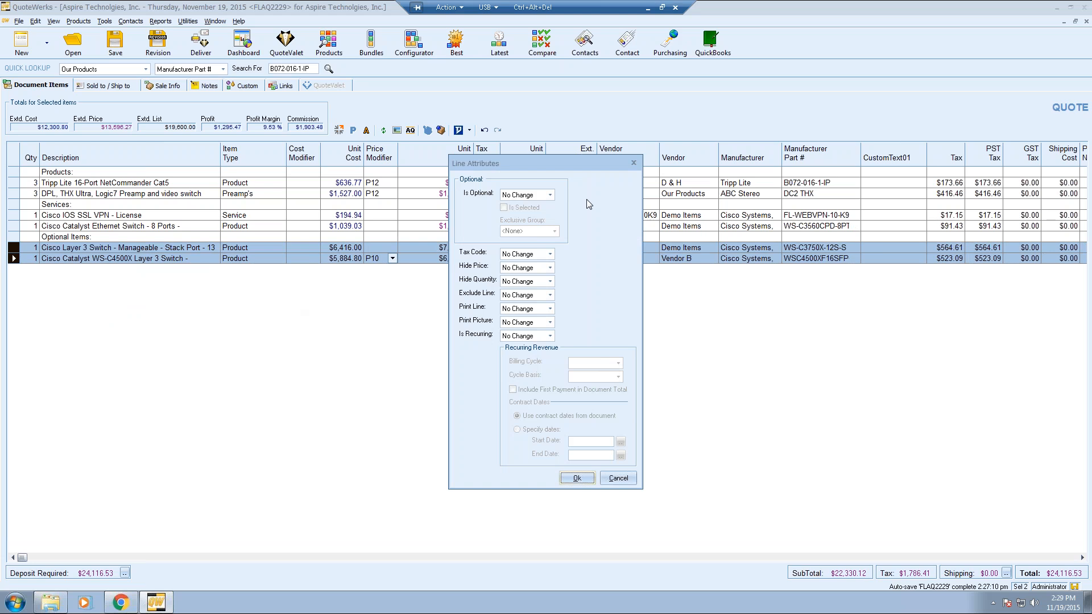
click(550, 195)
click(542, 212)
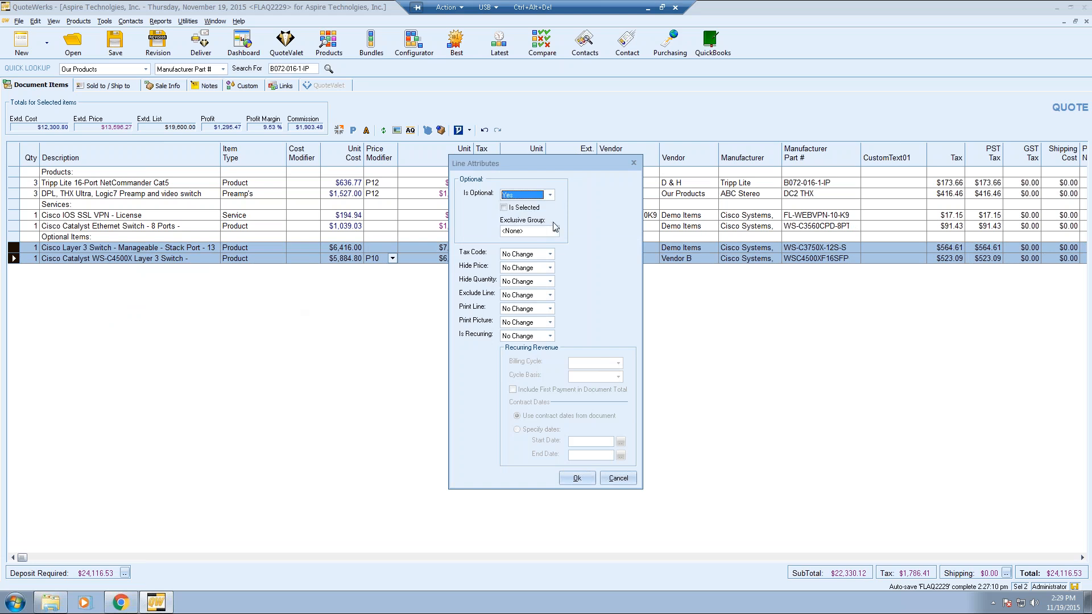
click(503, 209)
click(576, 478)
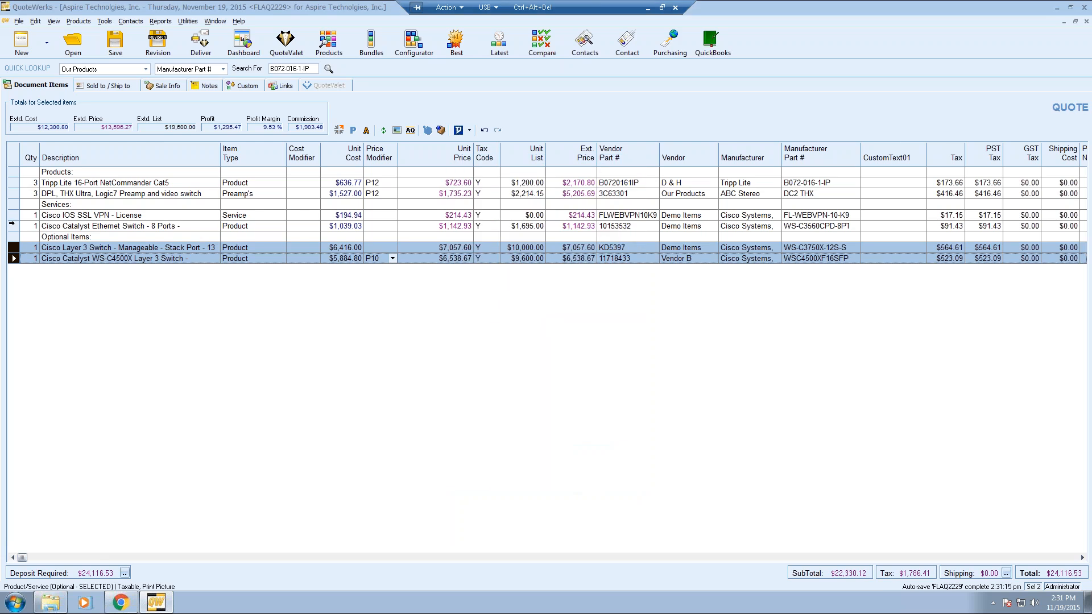
- Make the Ethernet Switch line recur Monthly on a Specific Date basis, including the first payment
right_click(11, 225)
click(69, 306)
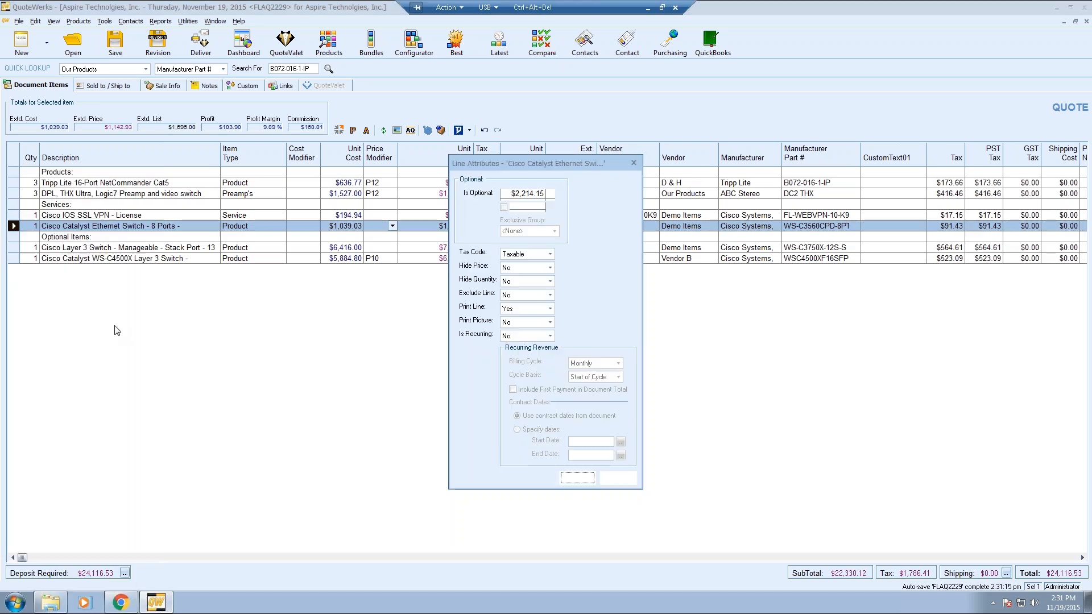
click(550, 336)
click(538, 351)
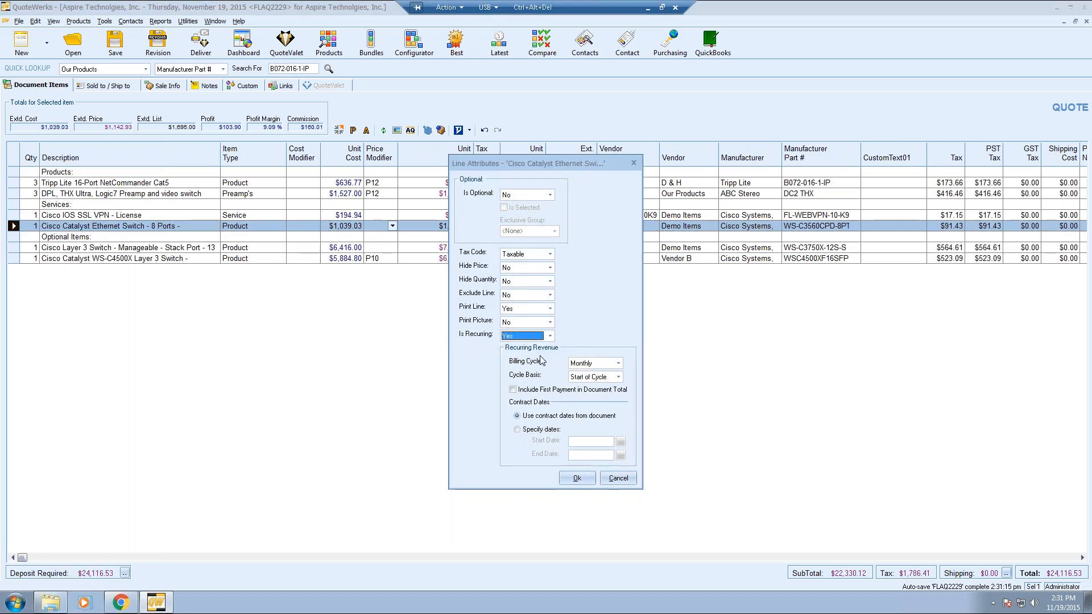
click(618, 363)
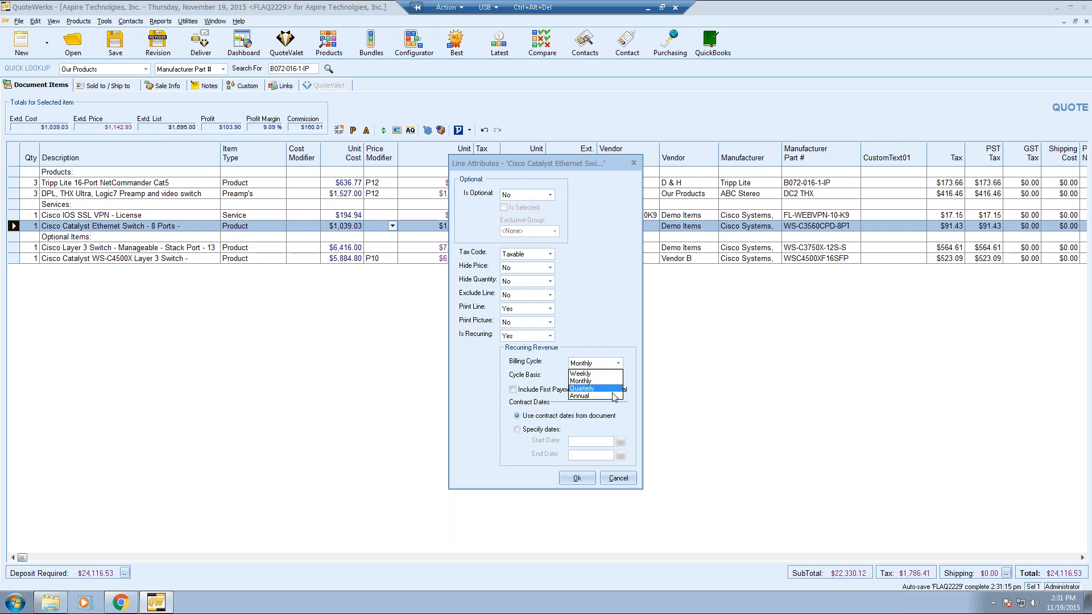
click(616, 381)
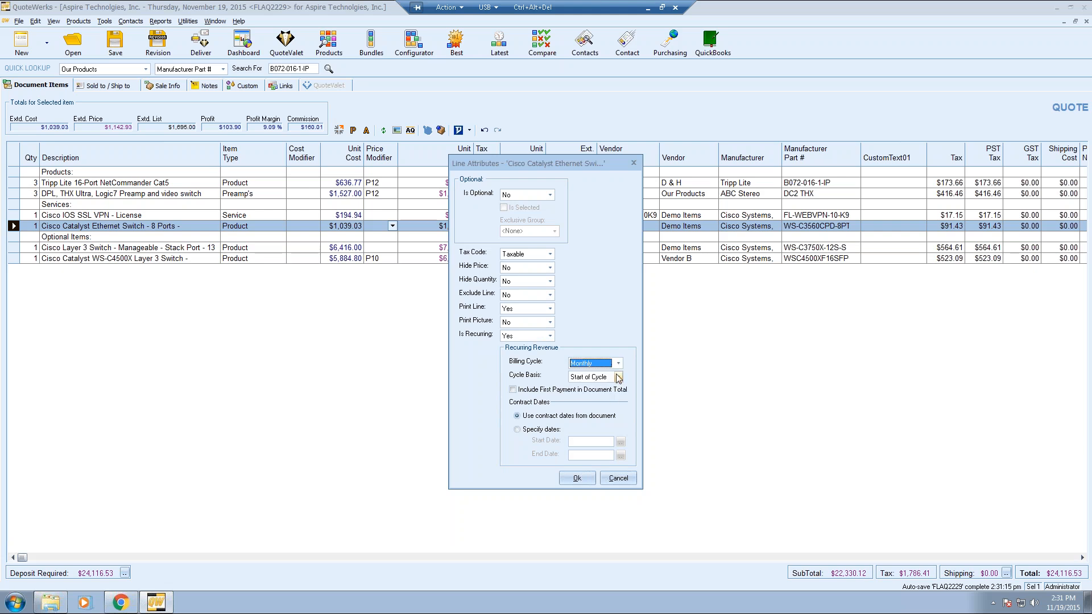
click(618, 378)
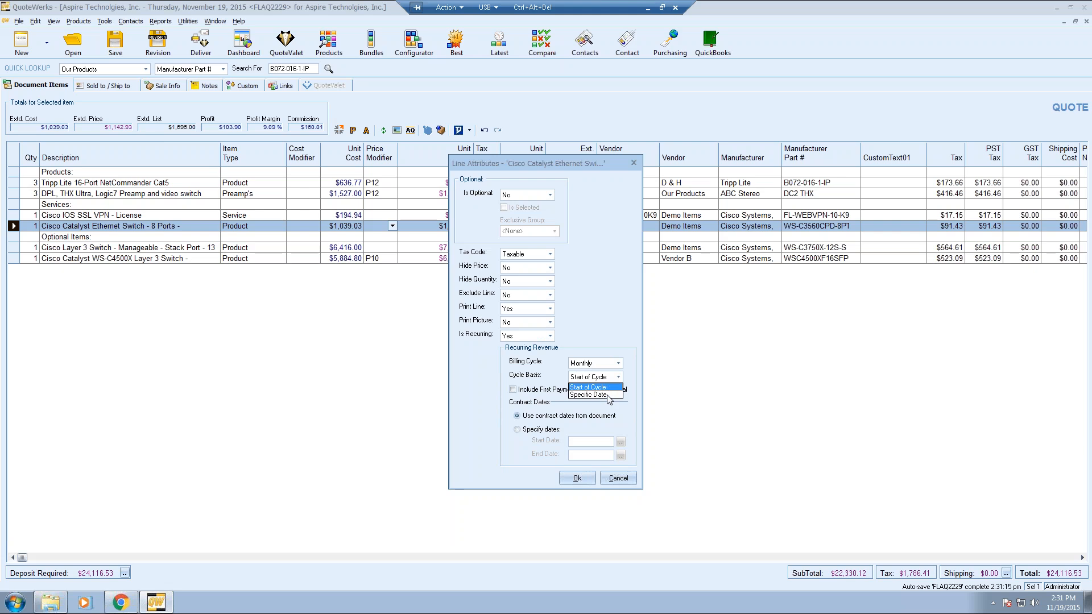
click(608, 396)
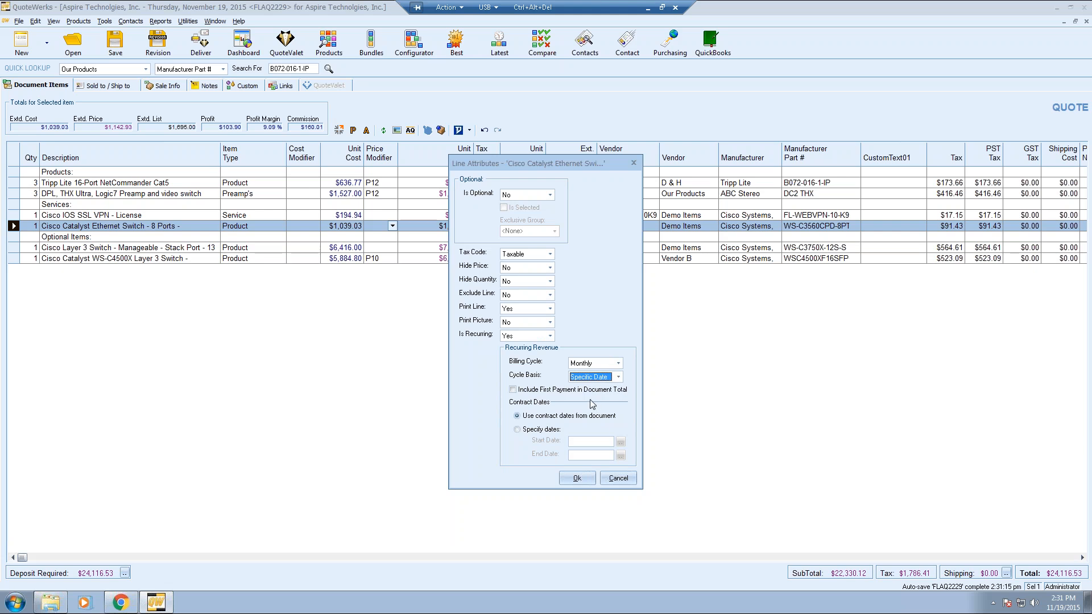
click(533, 390)
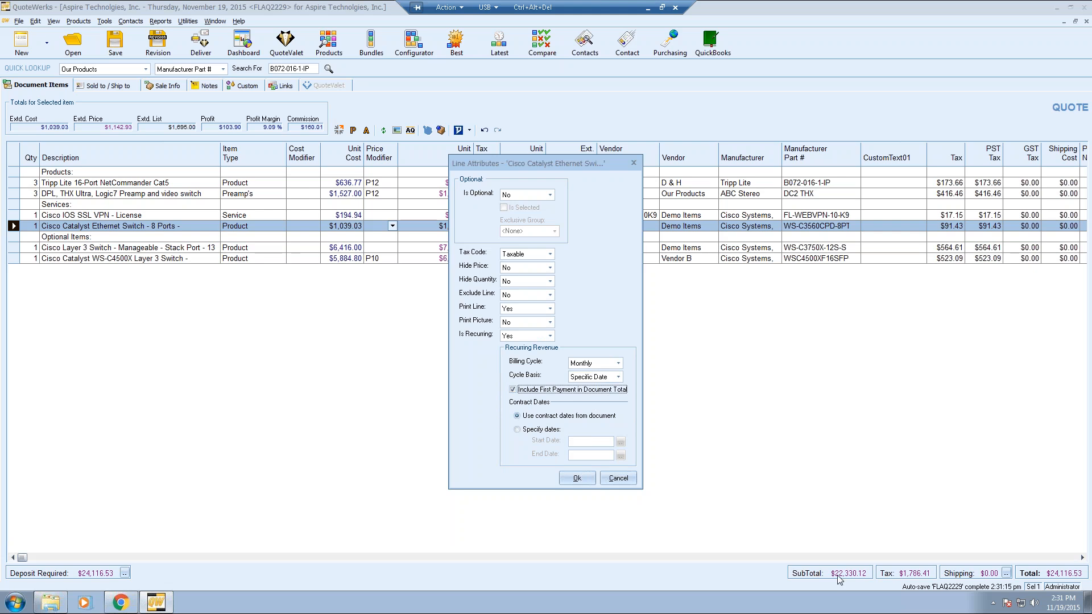
click(535, 392)
click(539, 391)
- Apply a 11/23/2015 to 11/23/2016 contract to the switch line, giving $1,234.36 recurring monthly
click(517, 429)
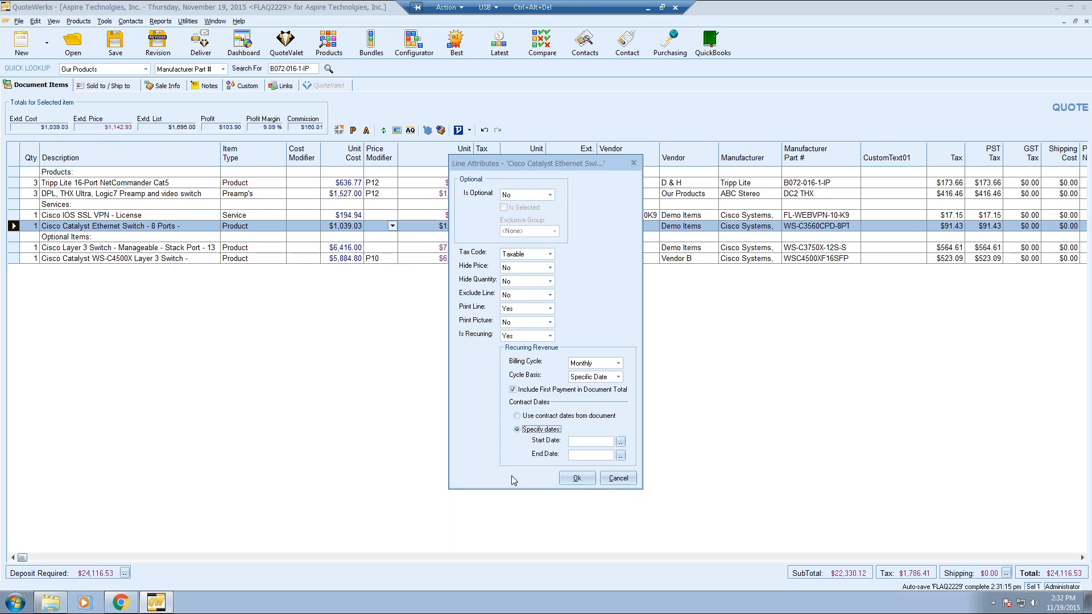
click(620, 442)
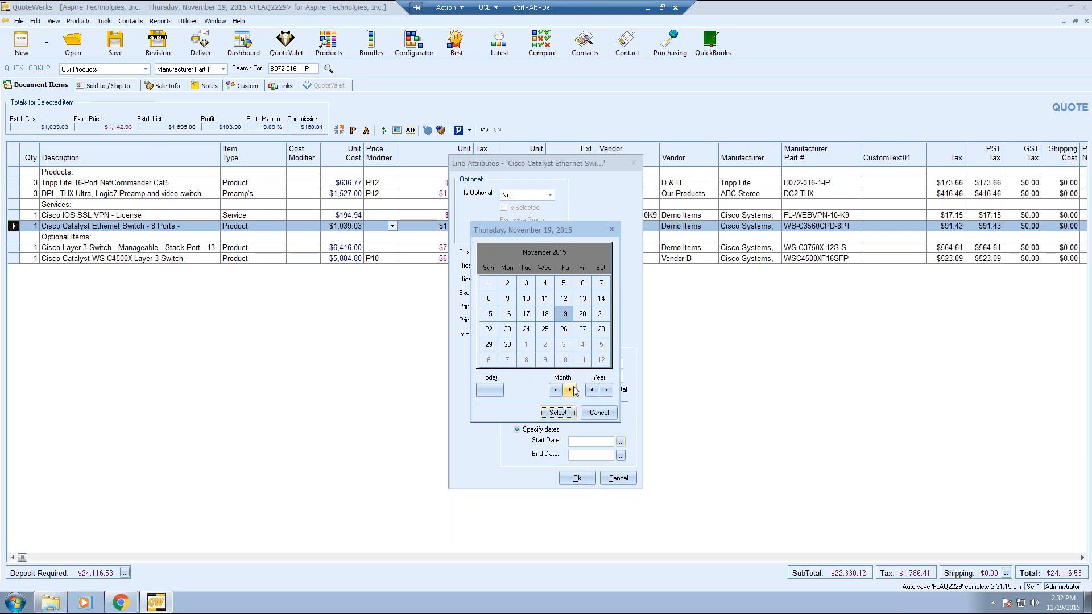
click(507, 329)
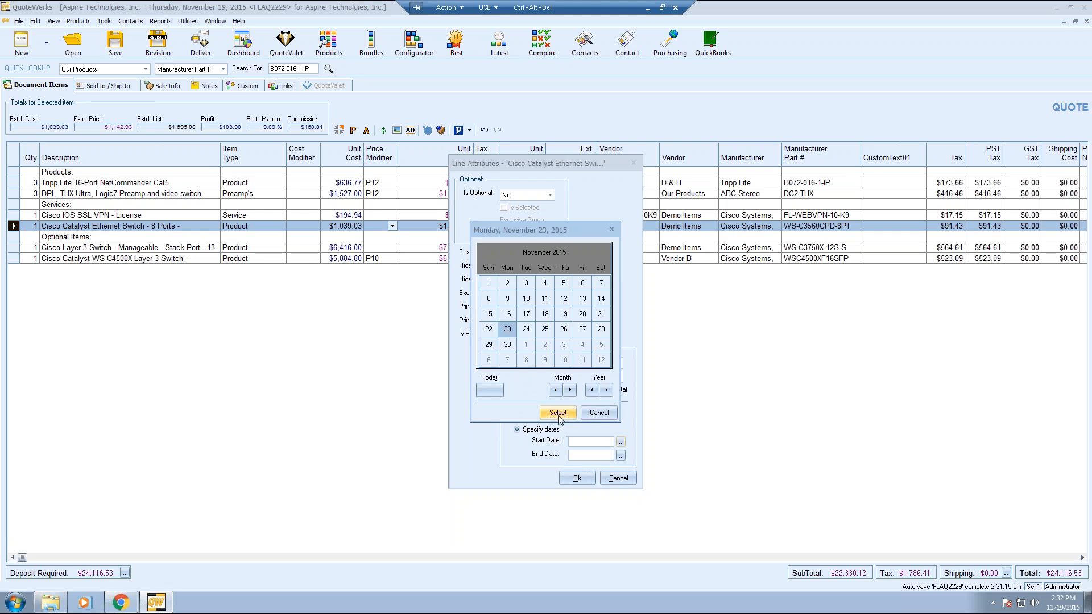
click(558, 413)
click(621, 456)
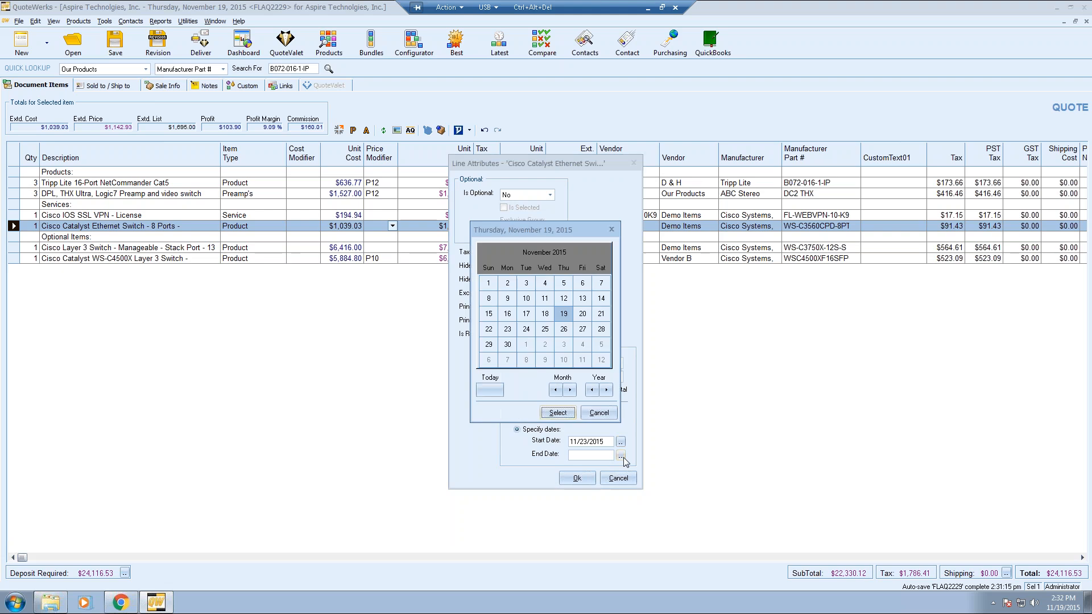
click(607, 390)
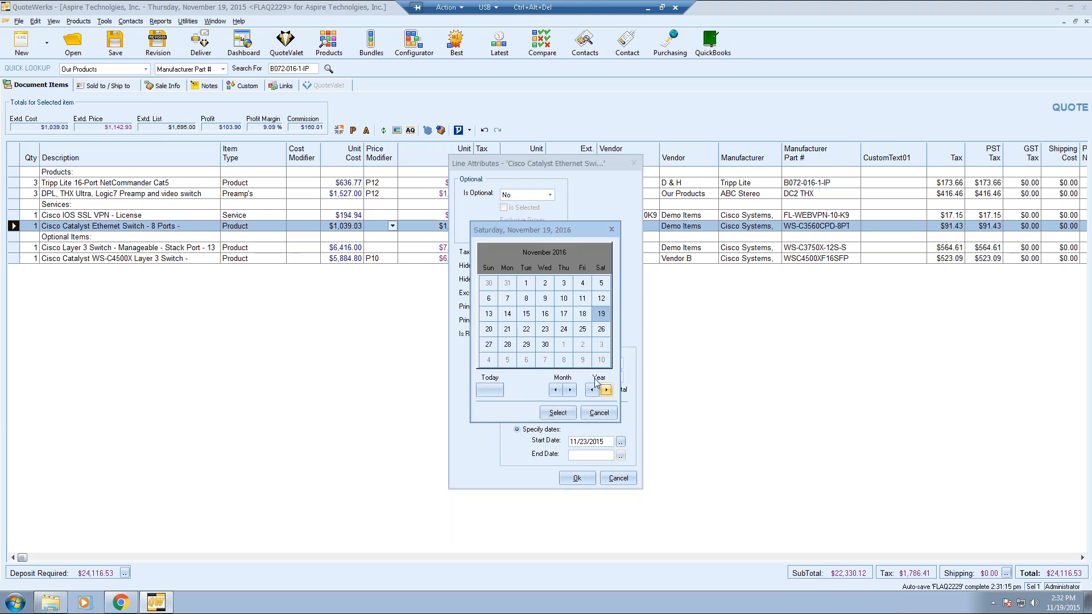
click(545, 329)
click(558, 413)
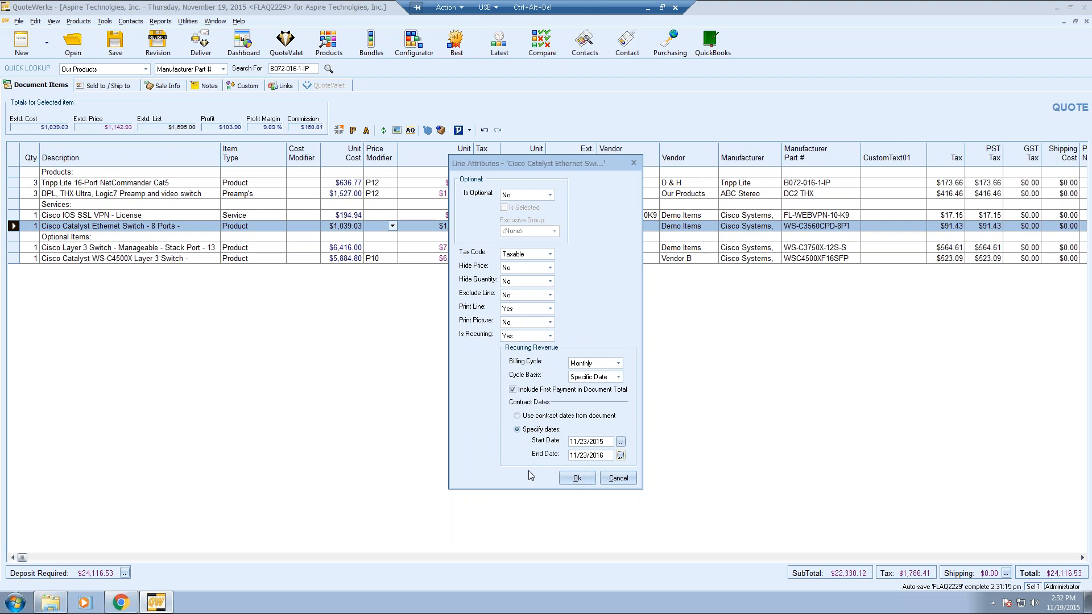
click(586, 481)
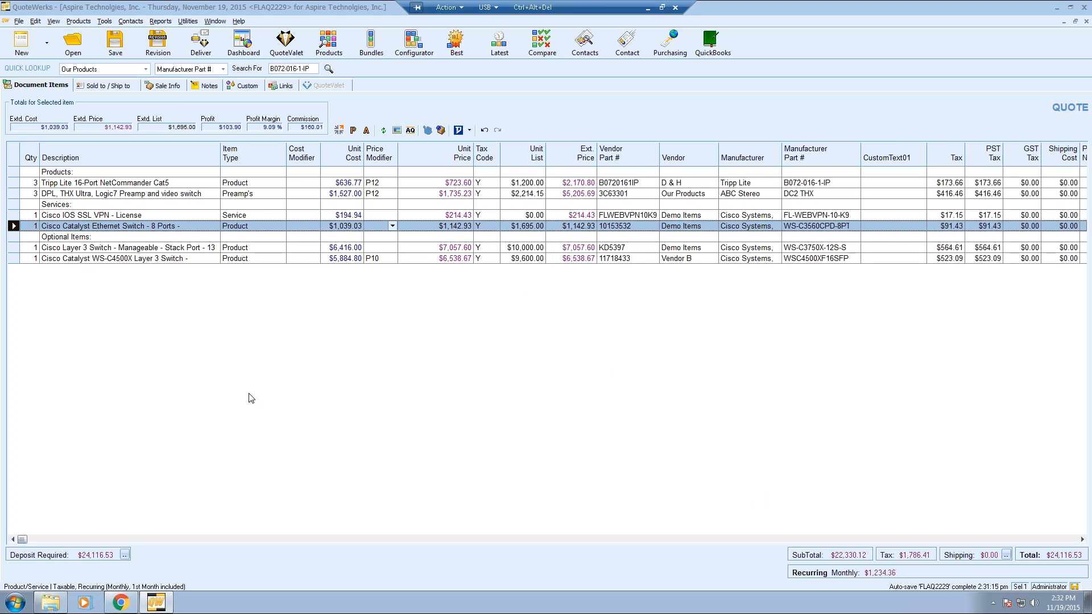
click(106, 205)
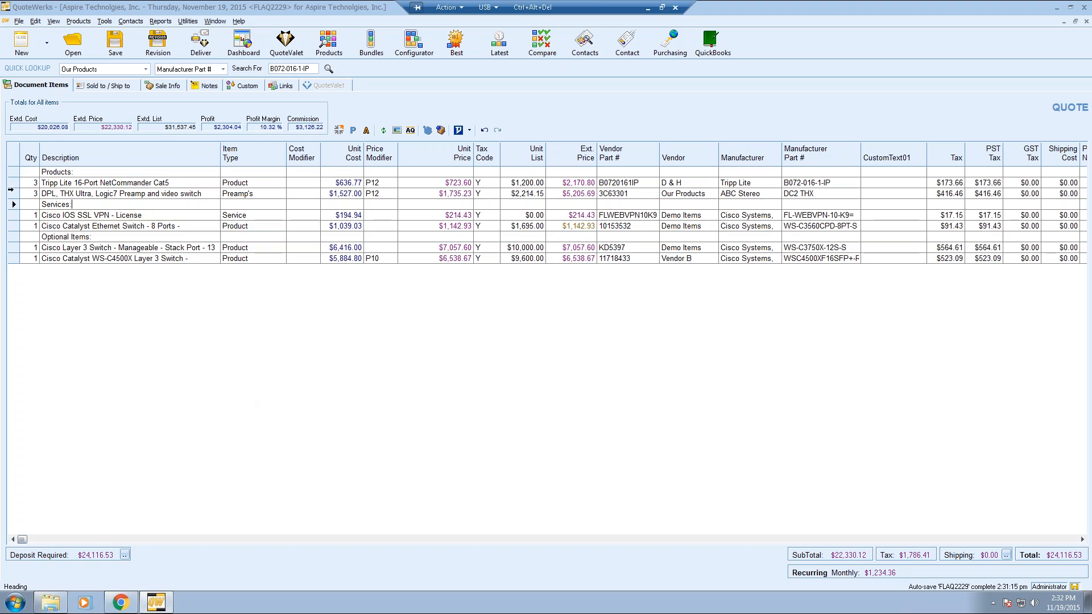
right_click(11, 183)
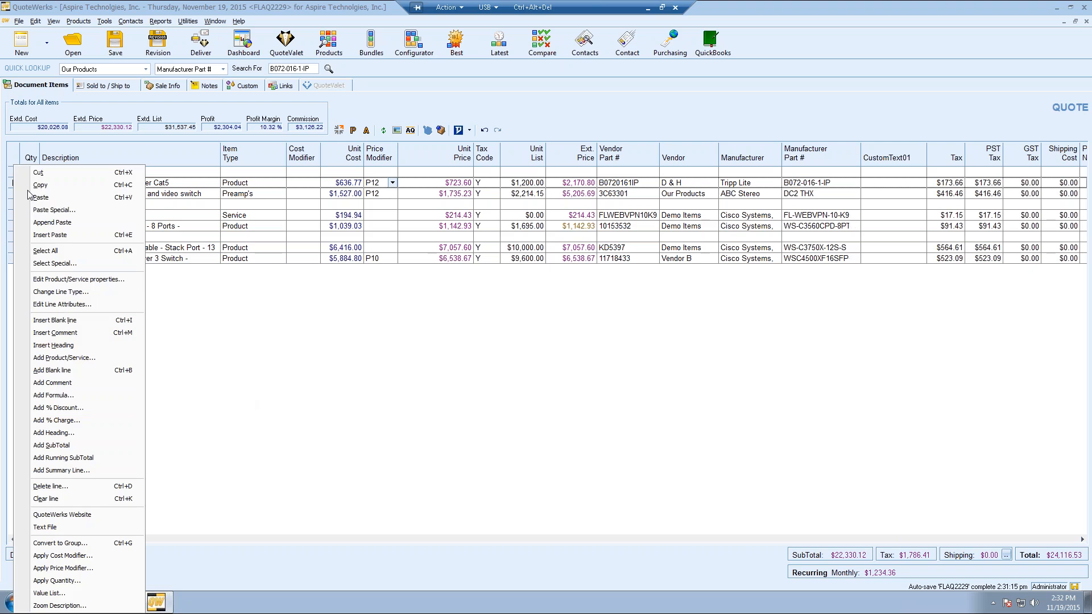
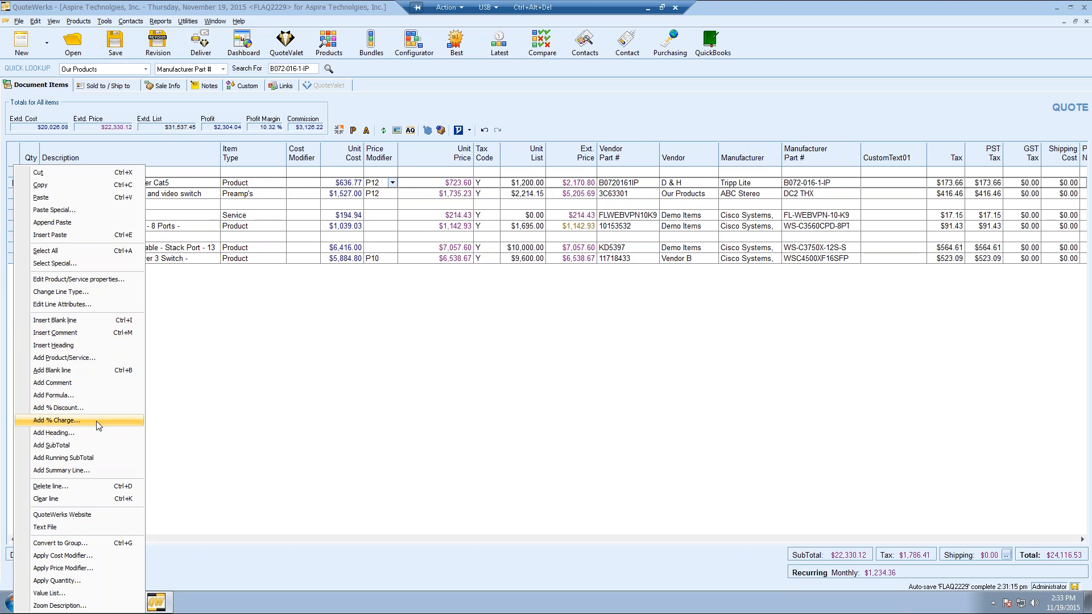
- Add a $22,330.12 SubTotal line below the Cisco Catalyst WS-C4500X item
click(336, 310)
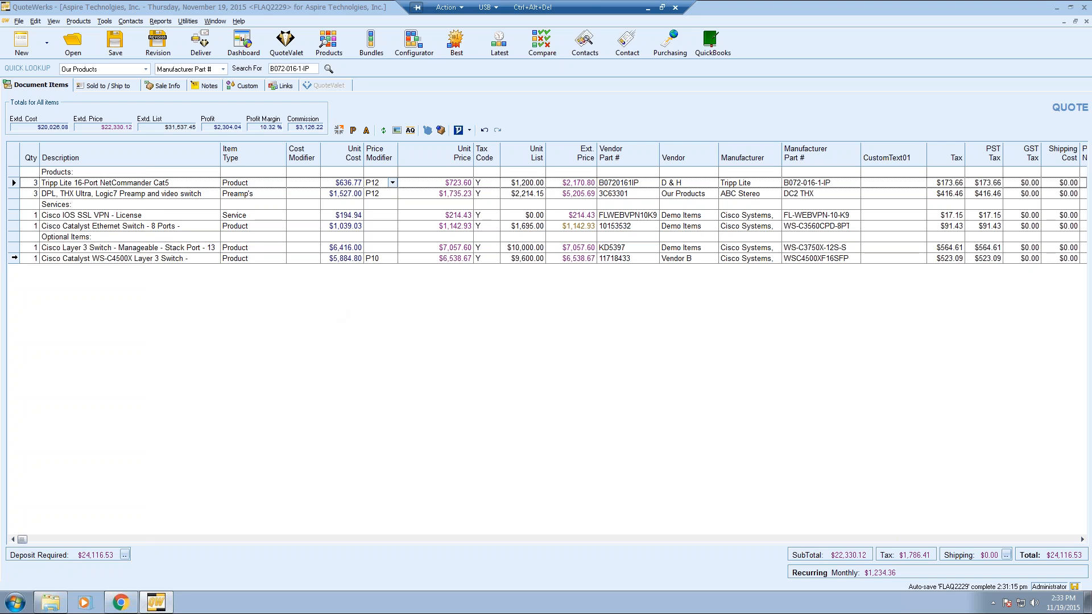
click(15, 258)
right_click(15, 258)
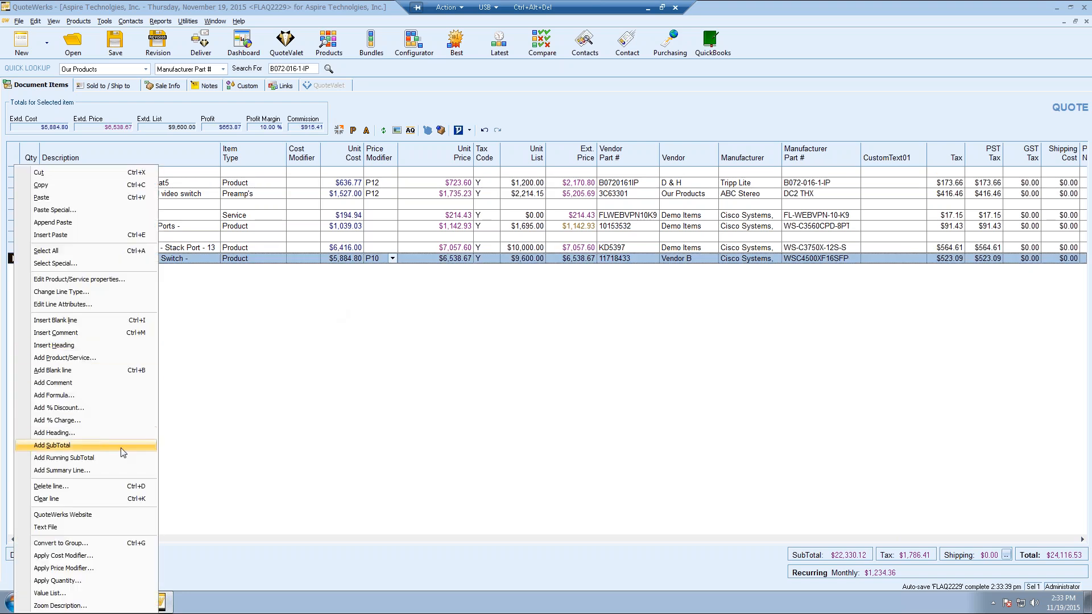
click(96, 446)
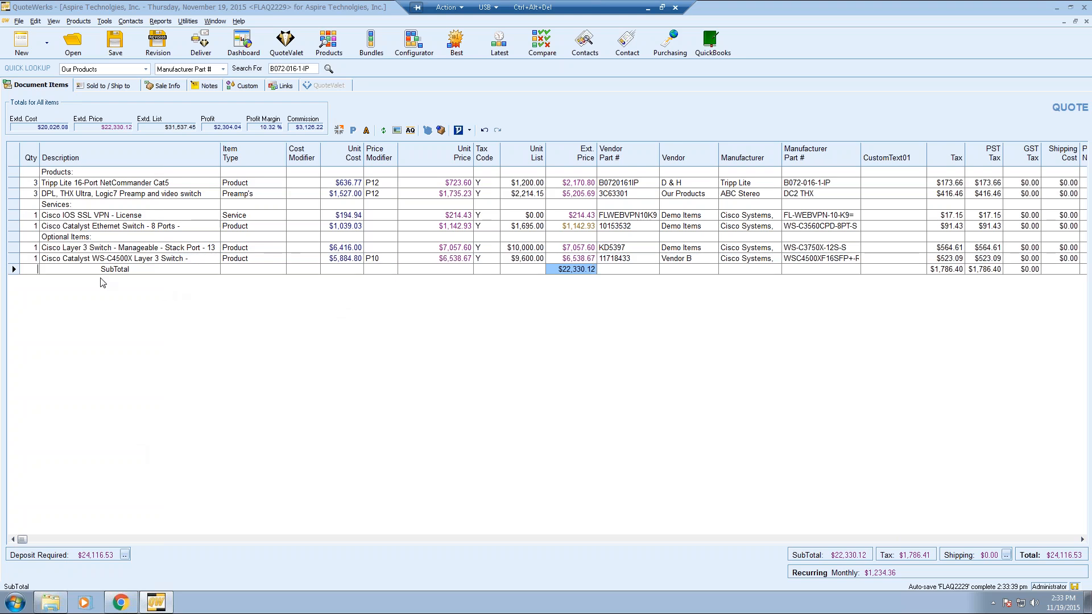
right_click(11, 269)
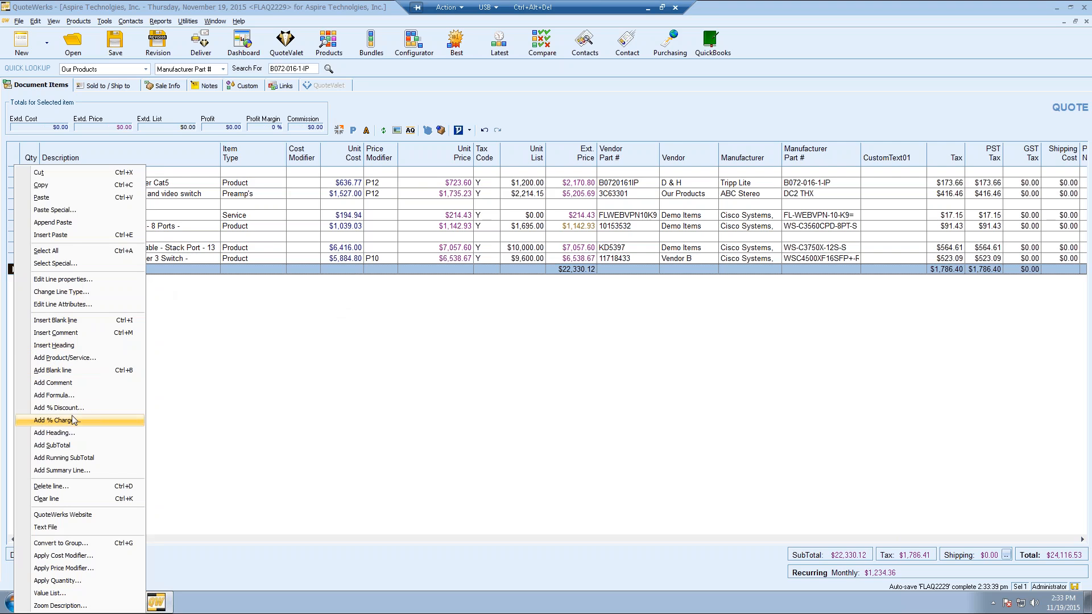
- Add a 10% discount under the subtotal and name it Great Customer Discount
click(79, 408)
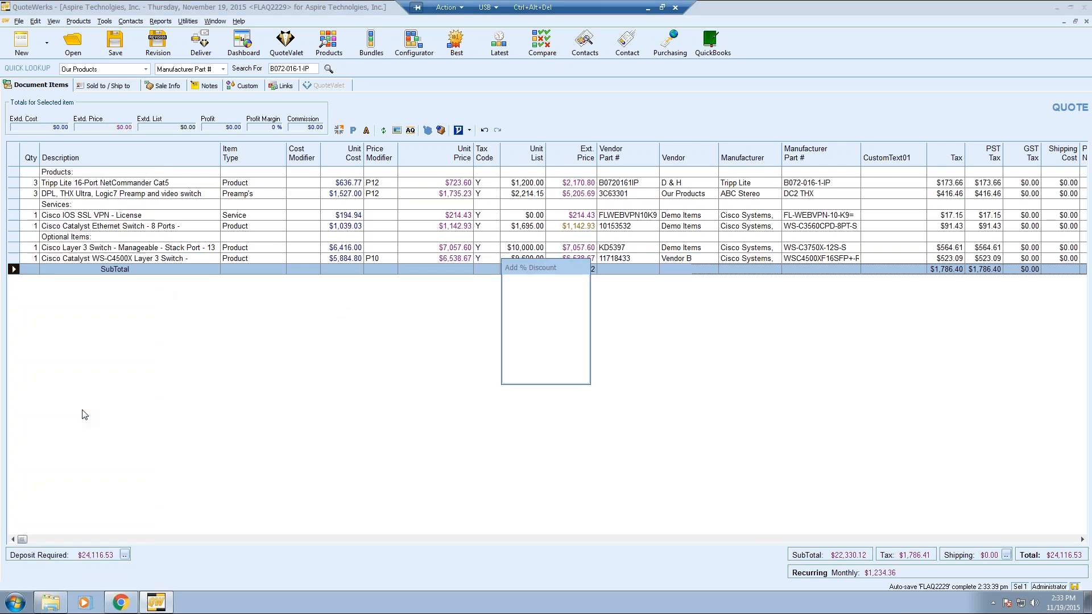
text(10)
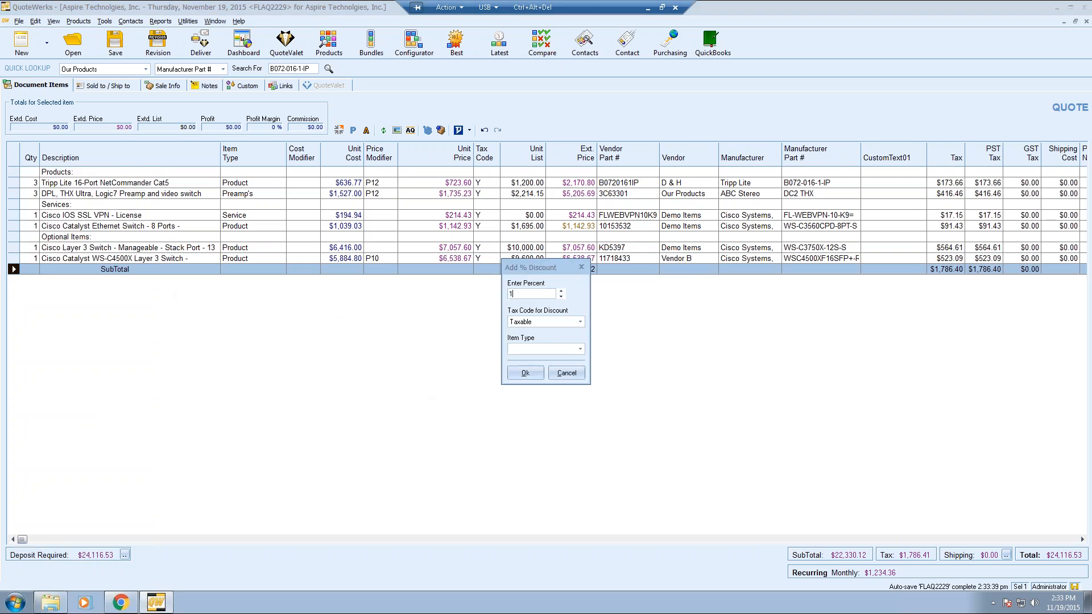
click(526, 374)
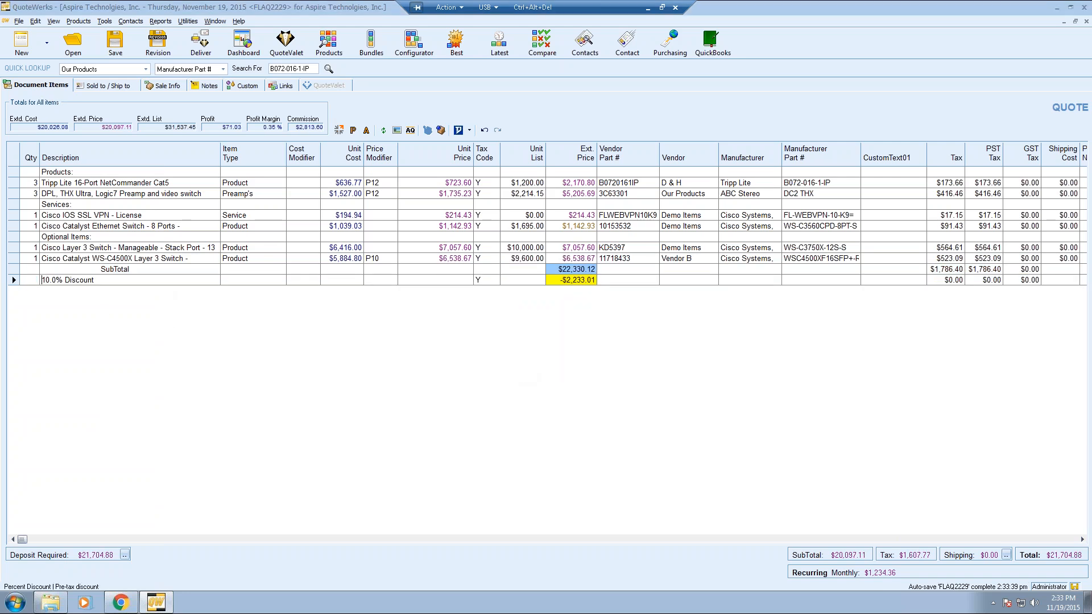
text(Great Customer)
key(Delete)
key(Delete)
key(Delete)
key(Delete)
key(Delete)
key(Delete)
key(Right)
- Delete the SubTotal and Great Customer Discount lines together
click(141, 270)
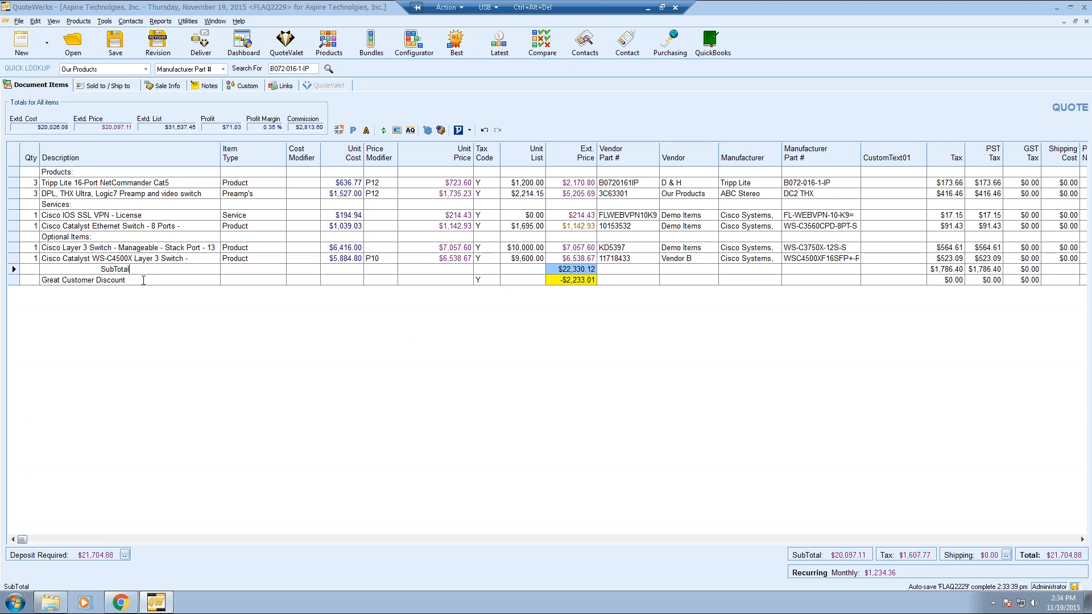
drag(14, 279, 14, 272)
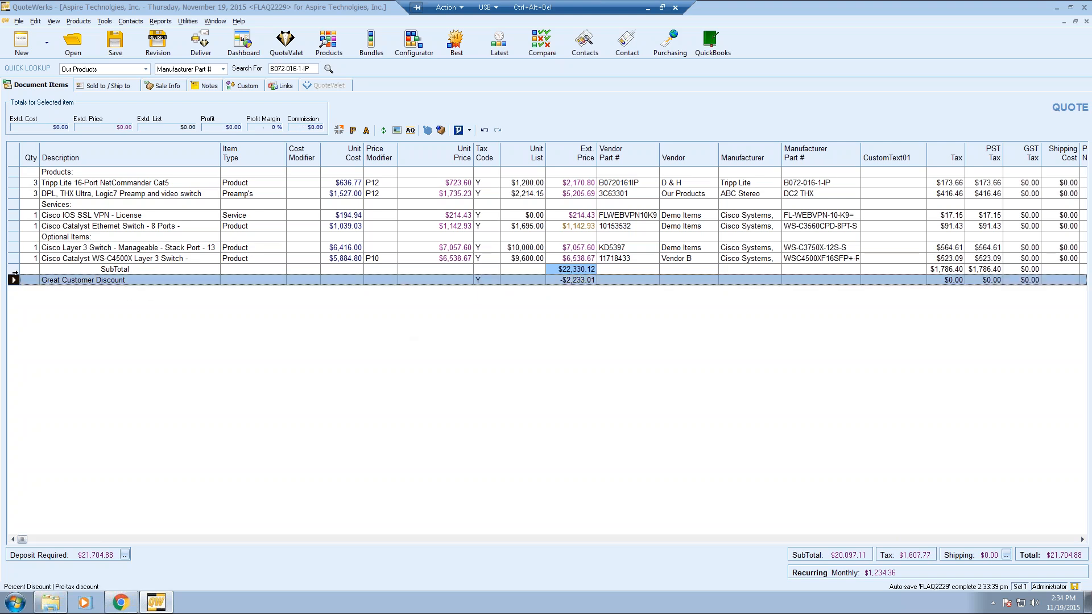
key(Delete)
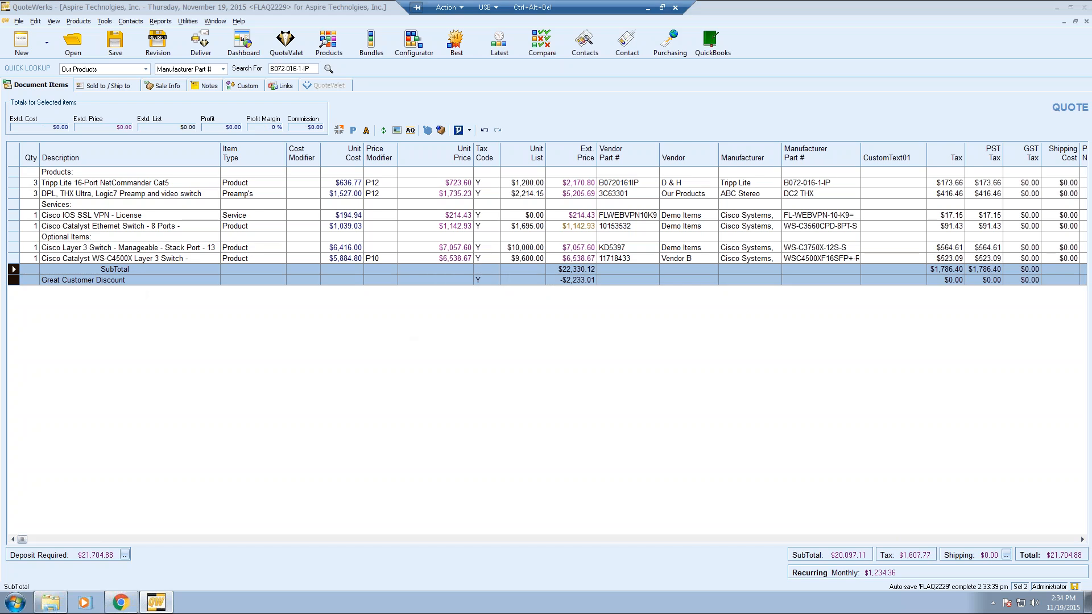
key(y)
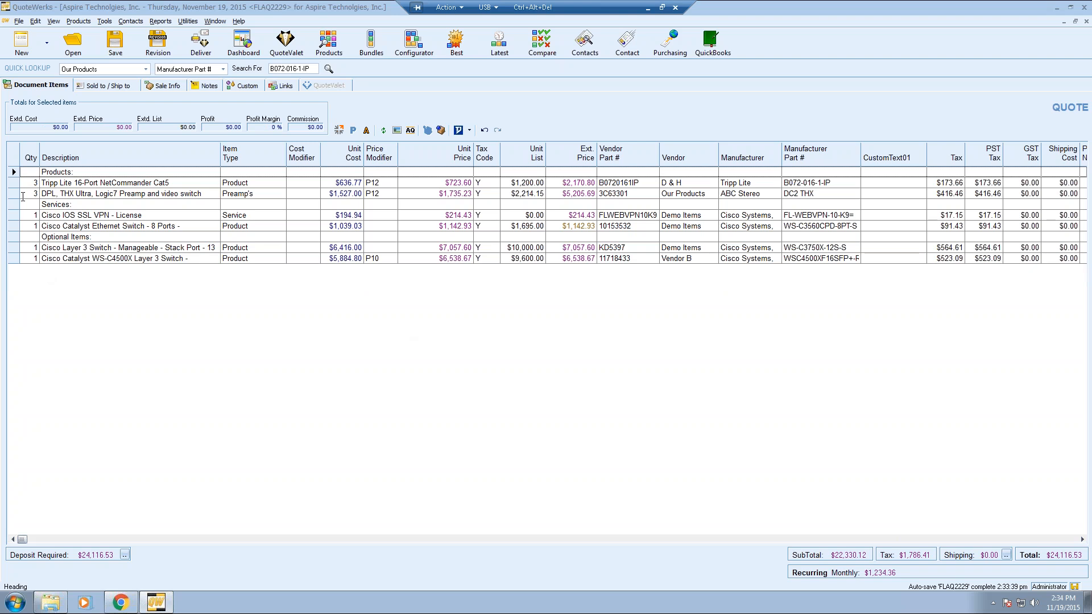
click(23, 194)
right_click(12, 194)
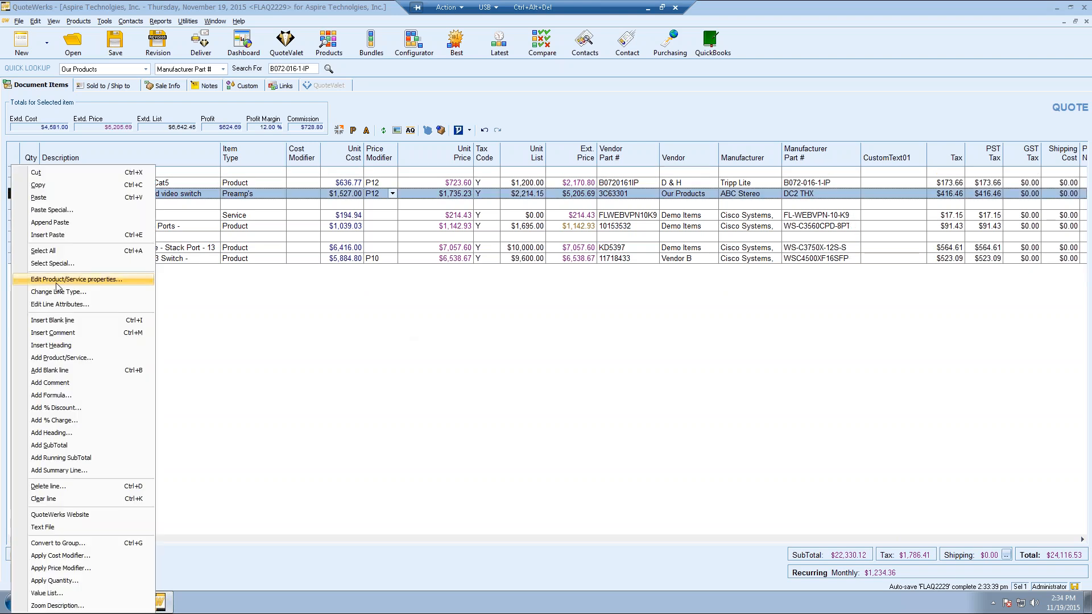
click(51, 446)
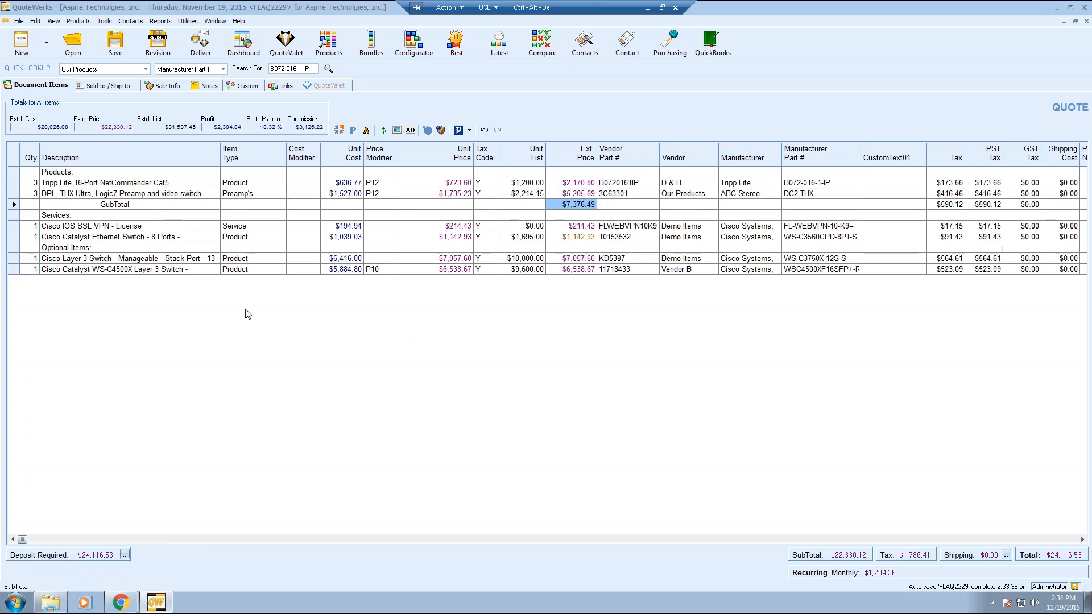
click(24, 236)
right_click(24, 237)
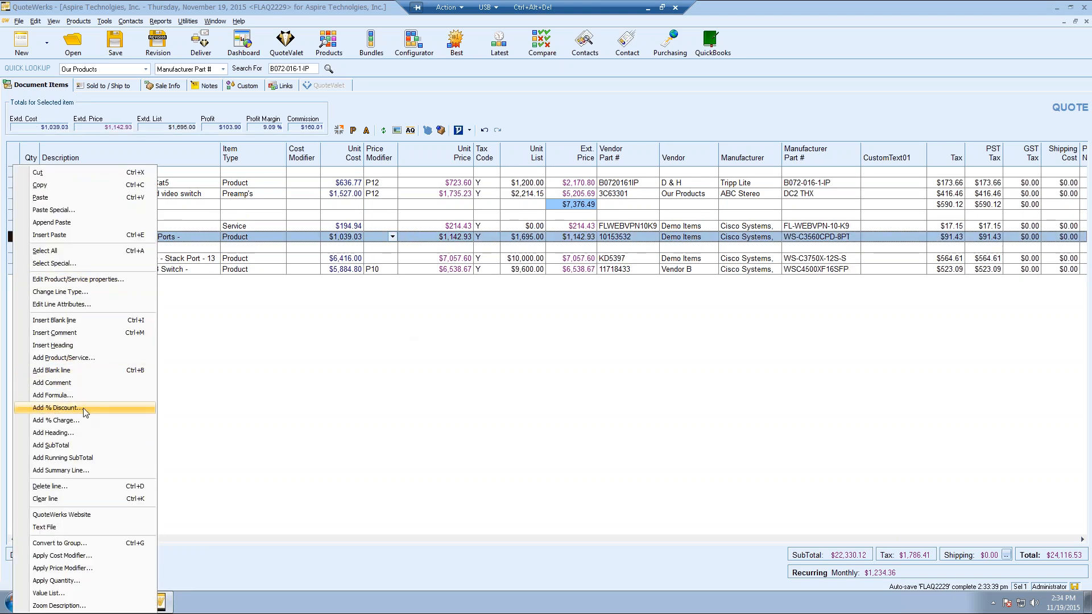
click(83, 433)
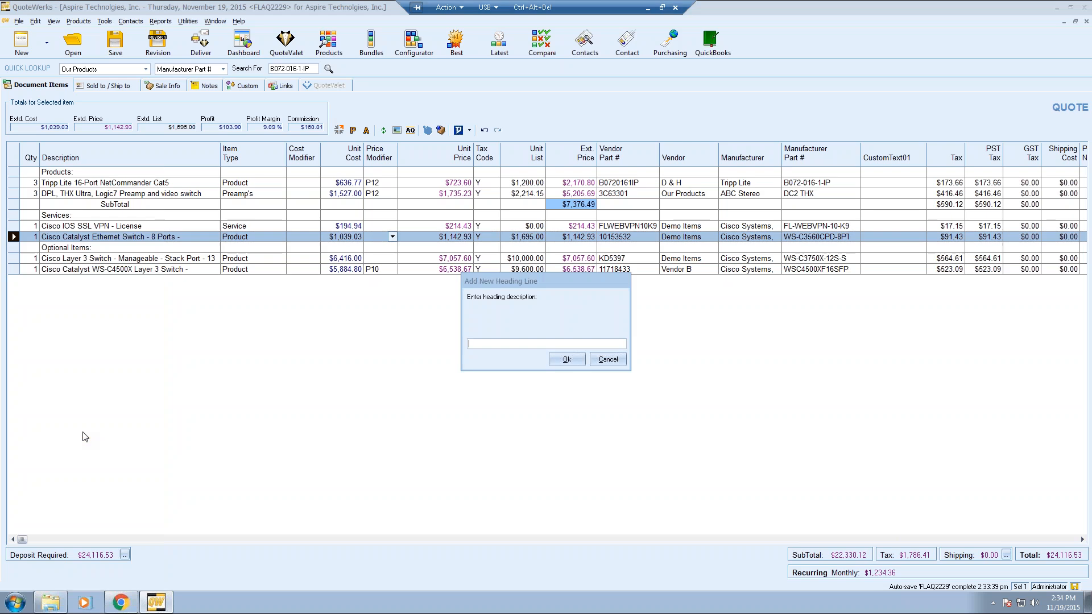
click(600, 362)
right_click(13, 236)
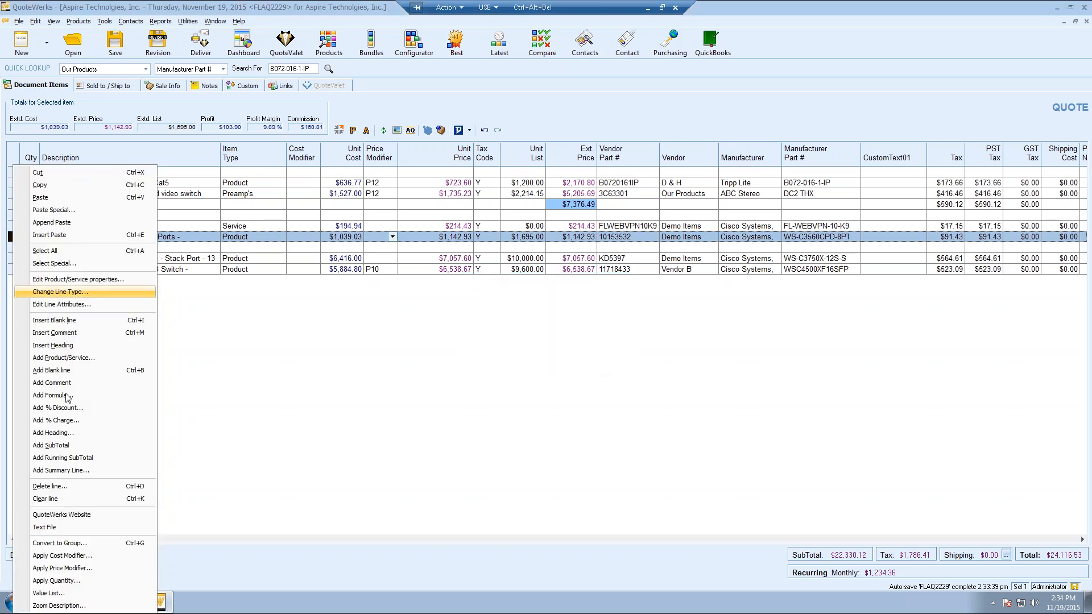
click(68, 445)
click(98, 247)
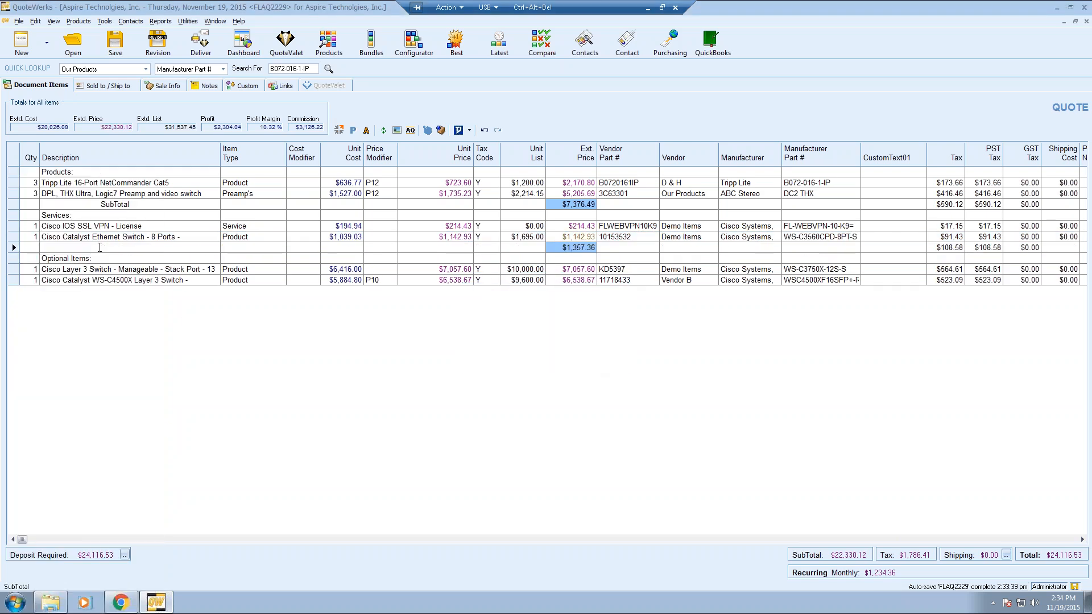
text(Services)
key(Delete)
key(Delete)
key(Delete)
click(100, 204)
text(Hardware)
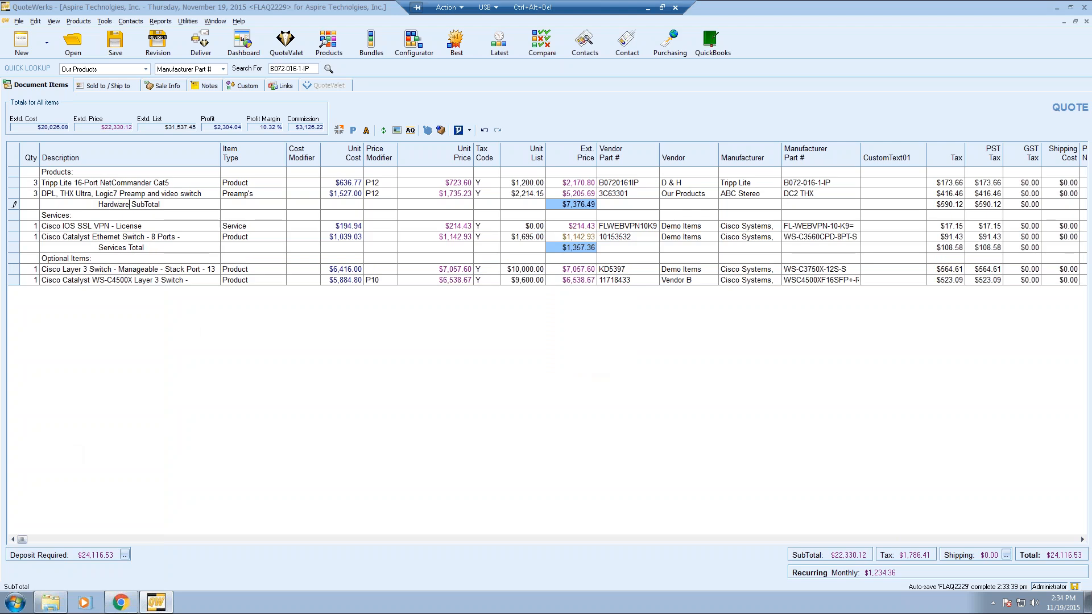
key(Delete)
key(Delete)
key(Delete)
click(132, 214)
click(13, 204)
ctrl+click(13, 247)
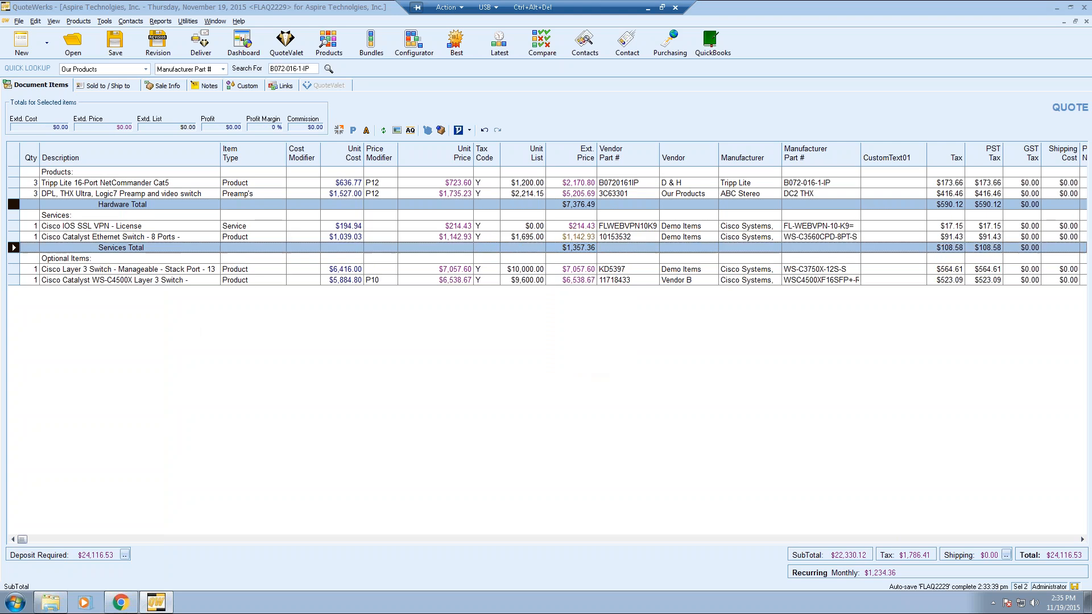
key(Delete)
key(y)
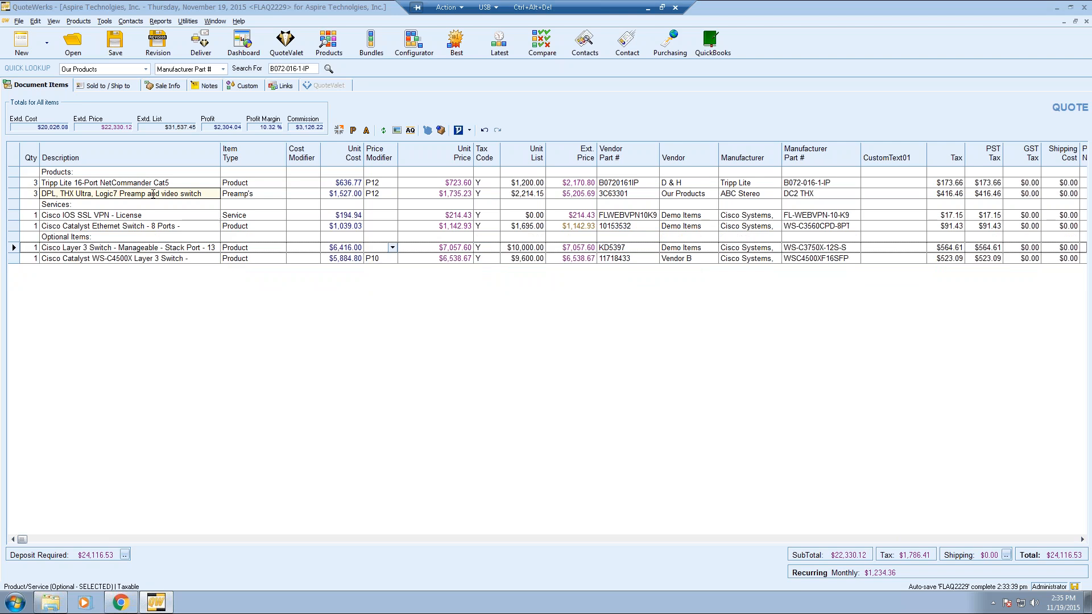
- Open the Save Quote details for FLAQ2229, showing Open status and its project number
click(116, 43)
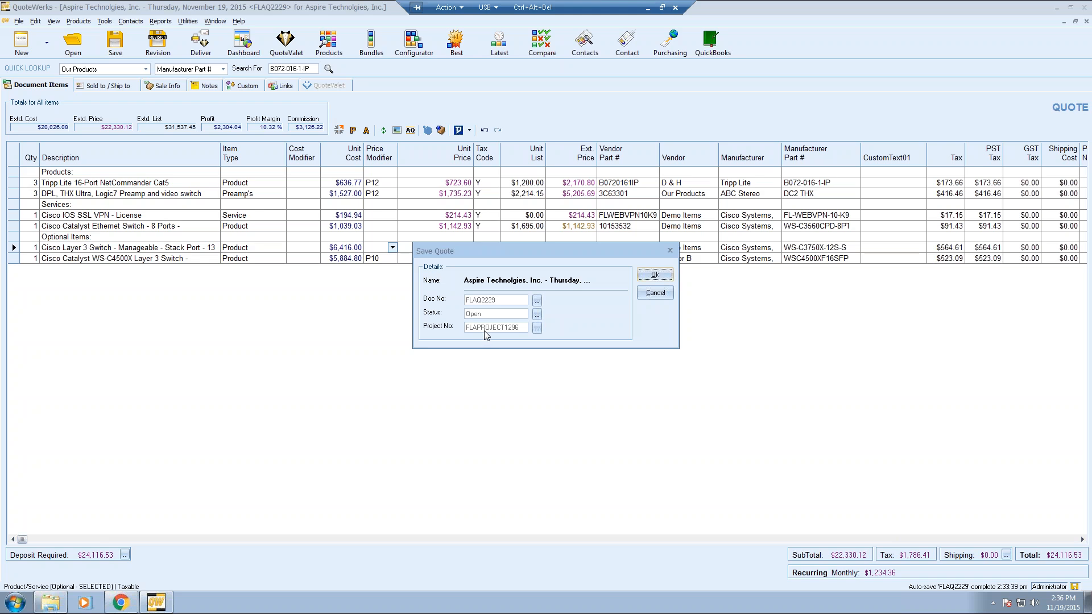
- Cancel the project number and Save Quote dialogs unchanged, then bring up the Deliver window
click(537, 328)
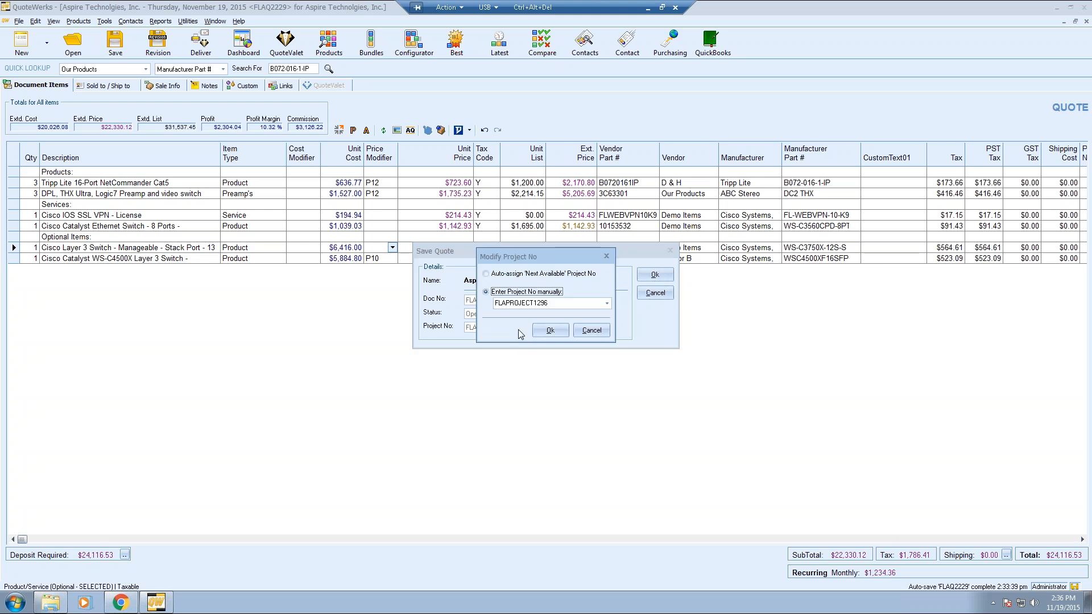
click(563, 303)
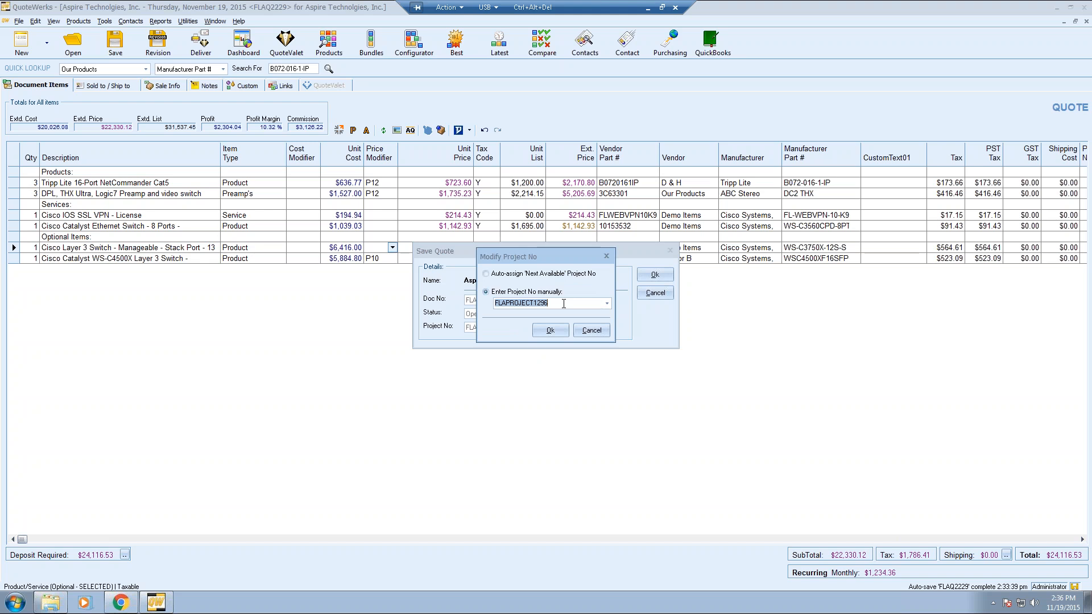
click(590, 330)
click(655, 293)
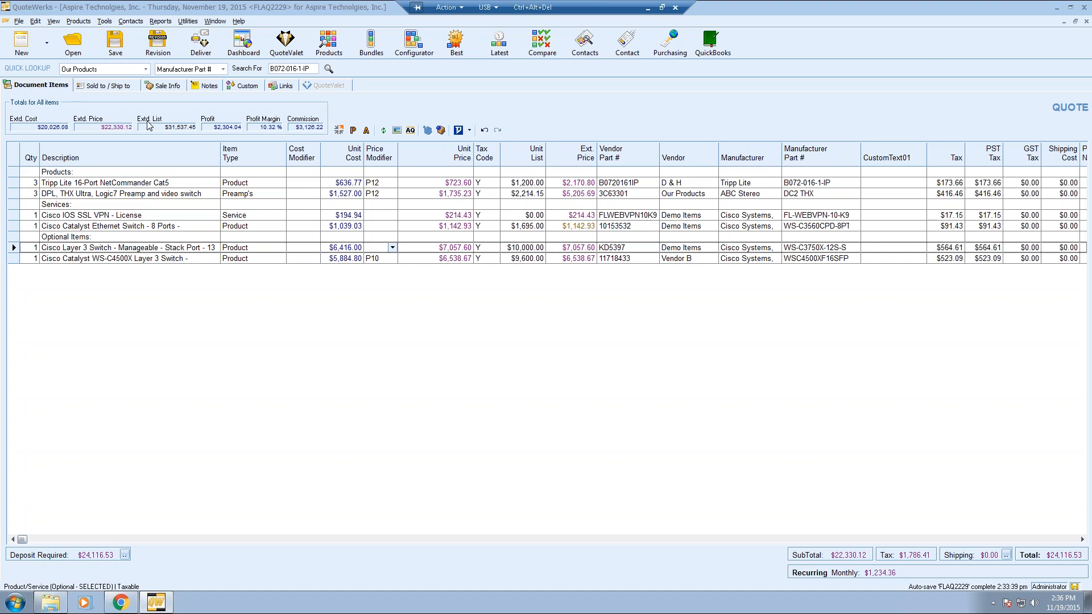
click(206, 56)
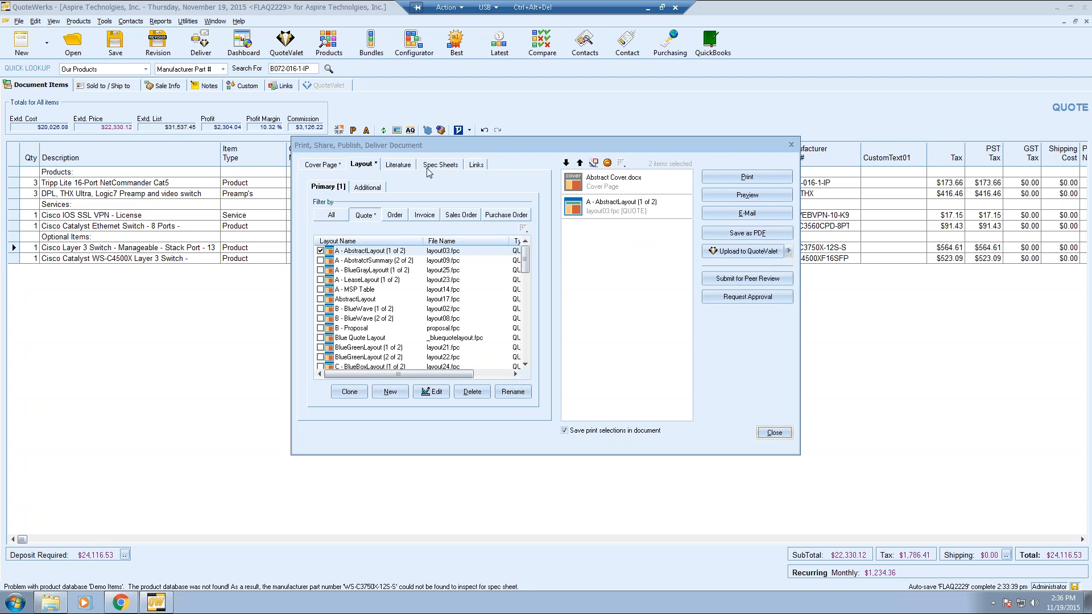
click(335, 169)
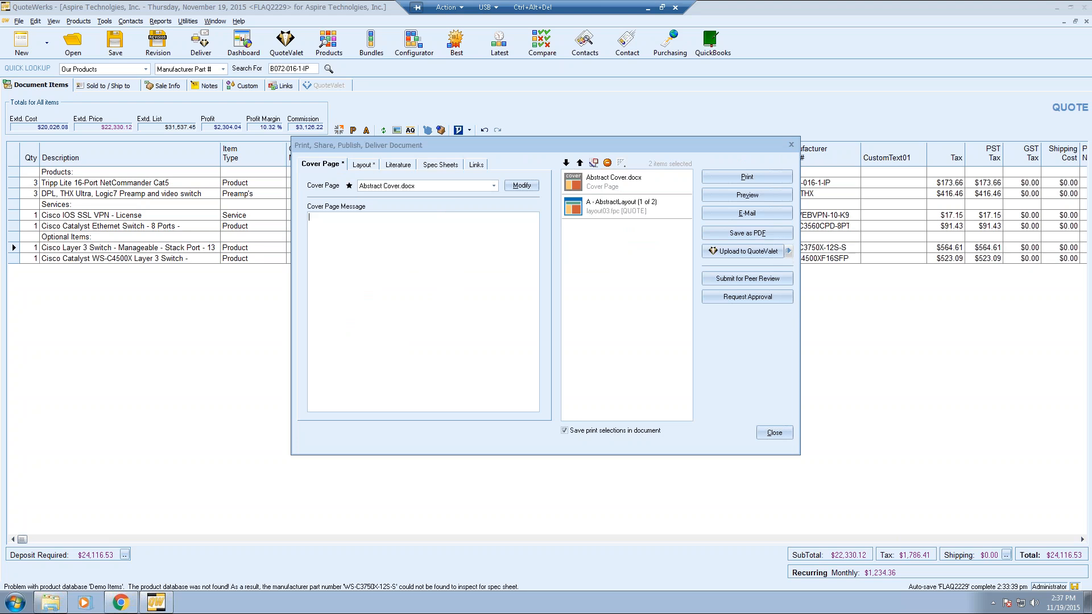
click(493, 186)
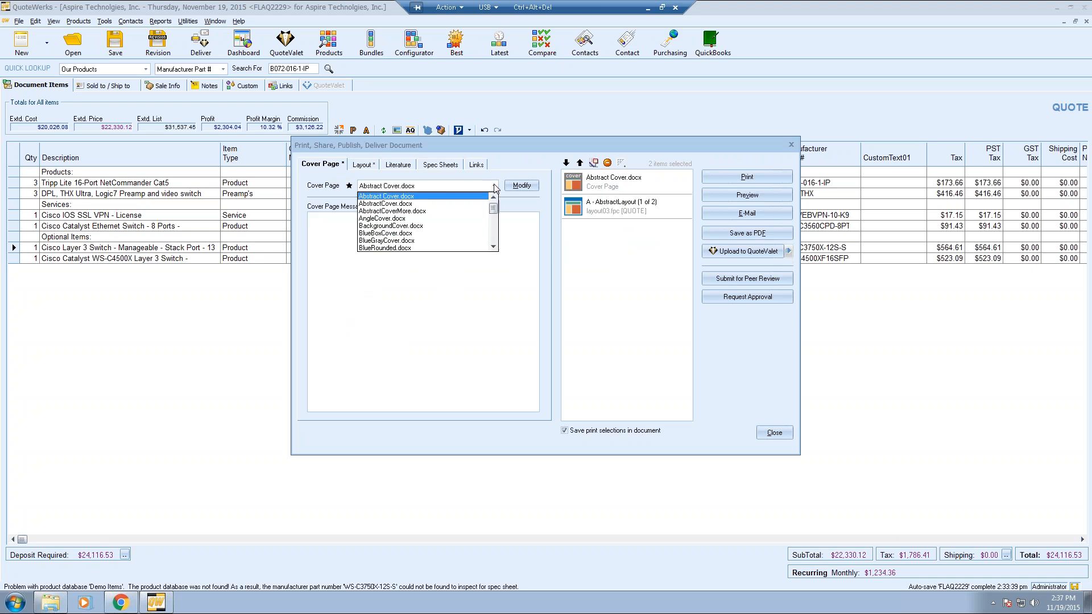
click(494, 187)
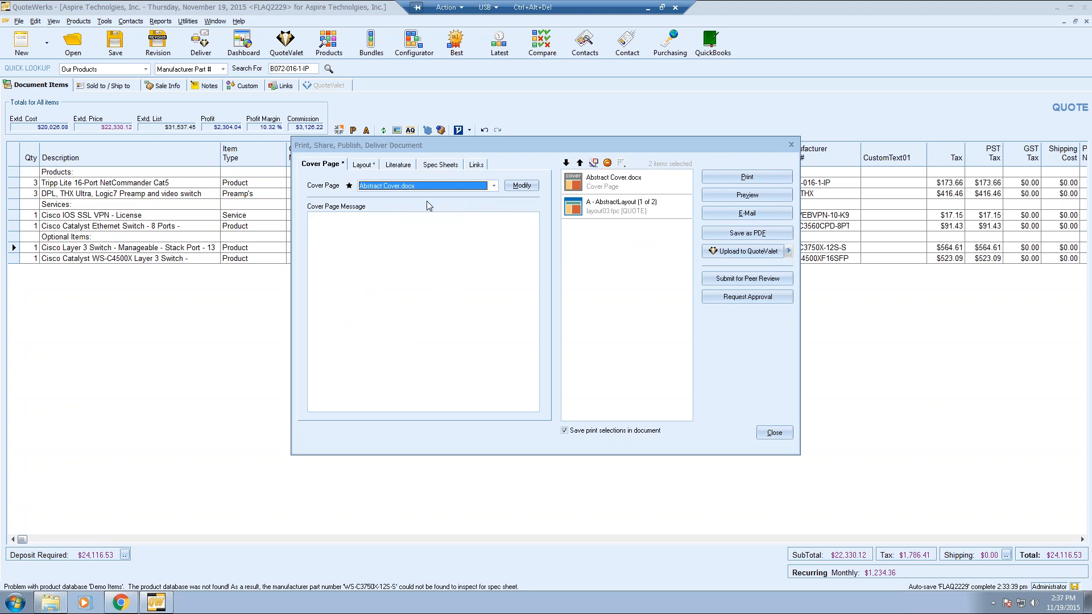
click(363, 167)
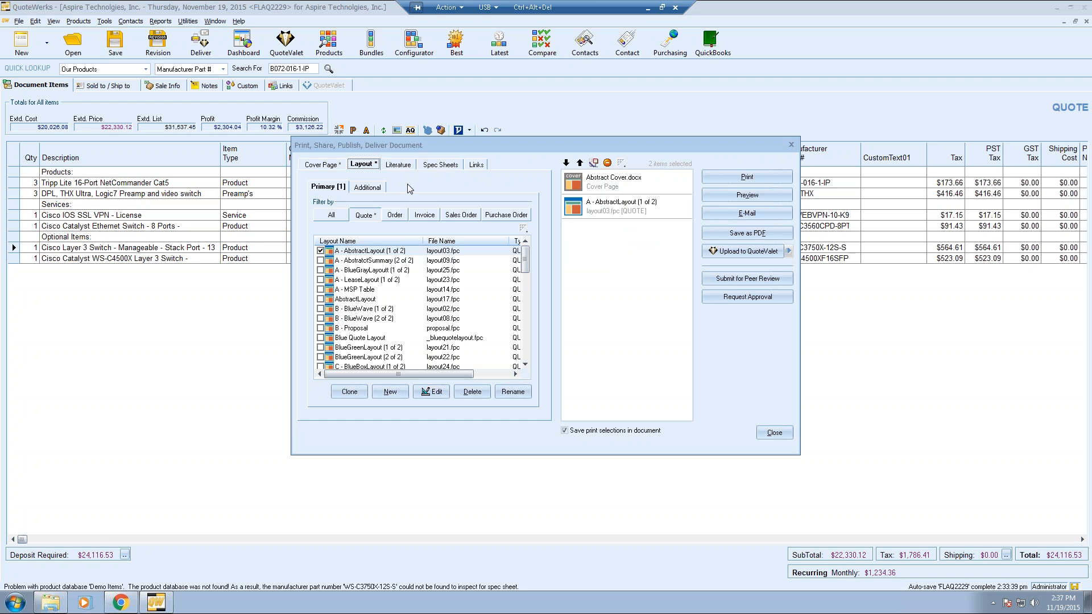
- Set A - AbstractLayout as the default layout for quotes
click(328, 189)
click(359, 190)
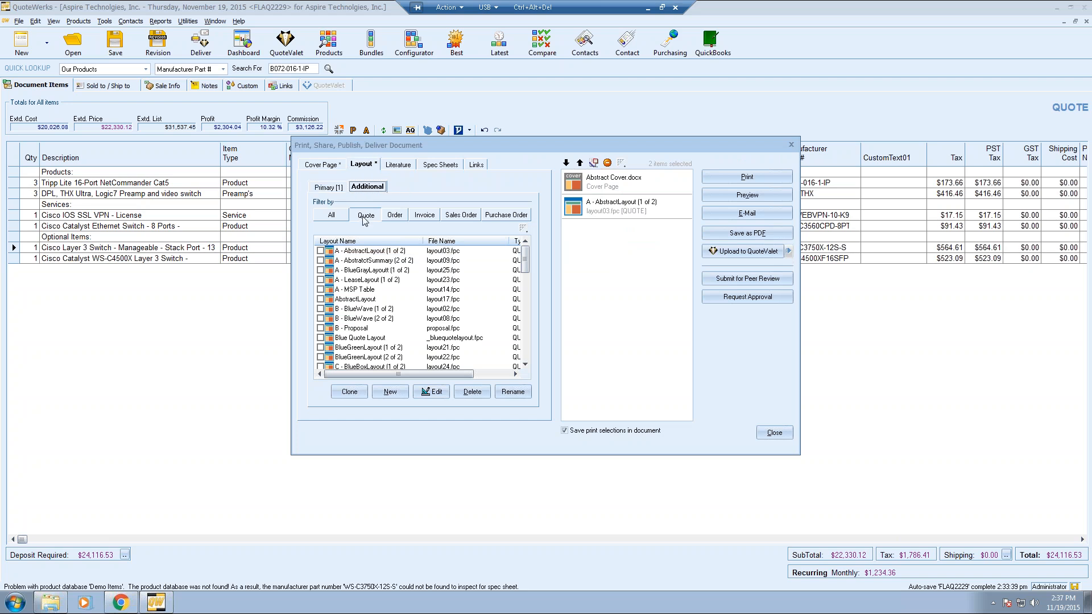
click(341, 192)
mouse_move(523, 260)
mouse_down()
mouse_move(526, 365)
mouse_move(525, 253)
mouse_up()
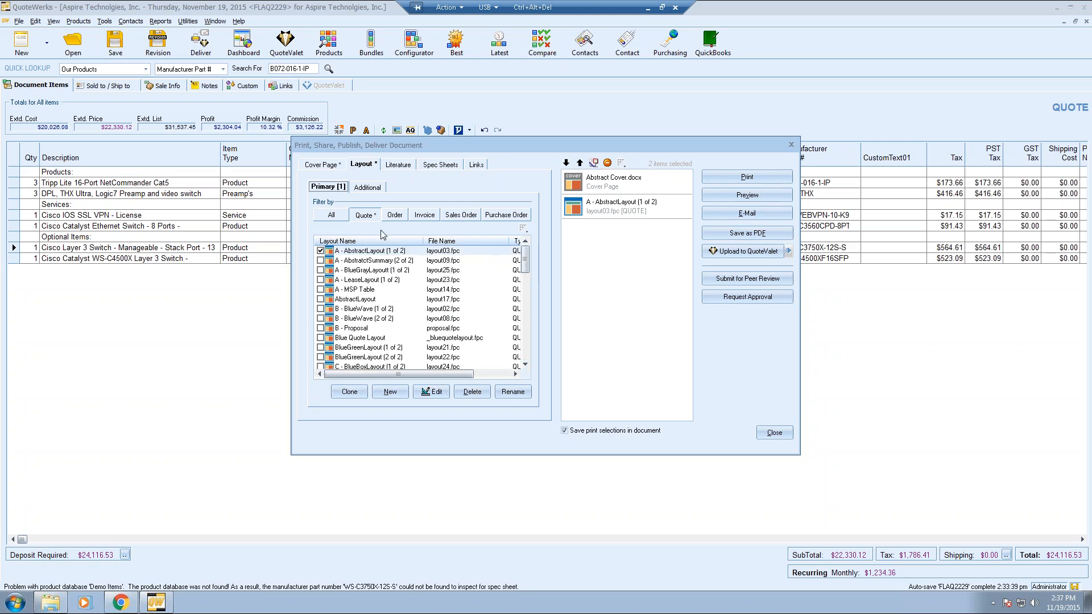
right_click(358, 254)
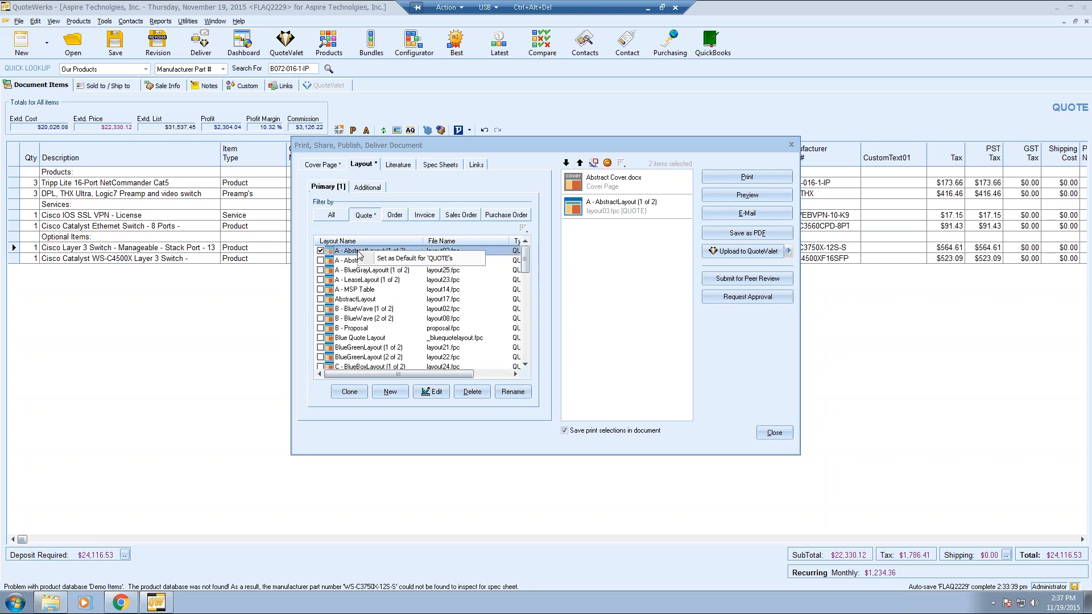
click(427, 259)
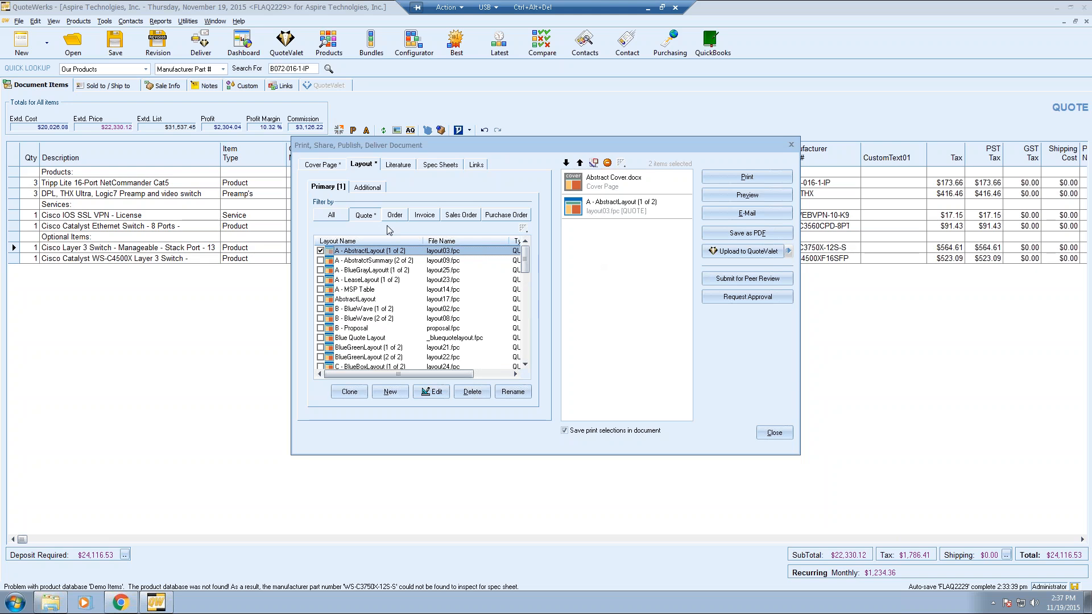
- Add A - AbstractSummary (2 of 2) as an additional layout in the package
click(602, 187)
click(604, 209)
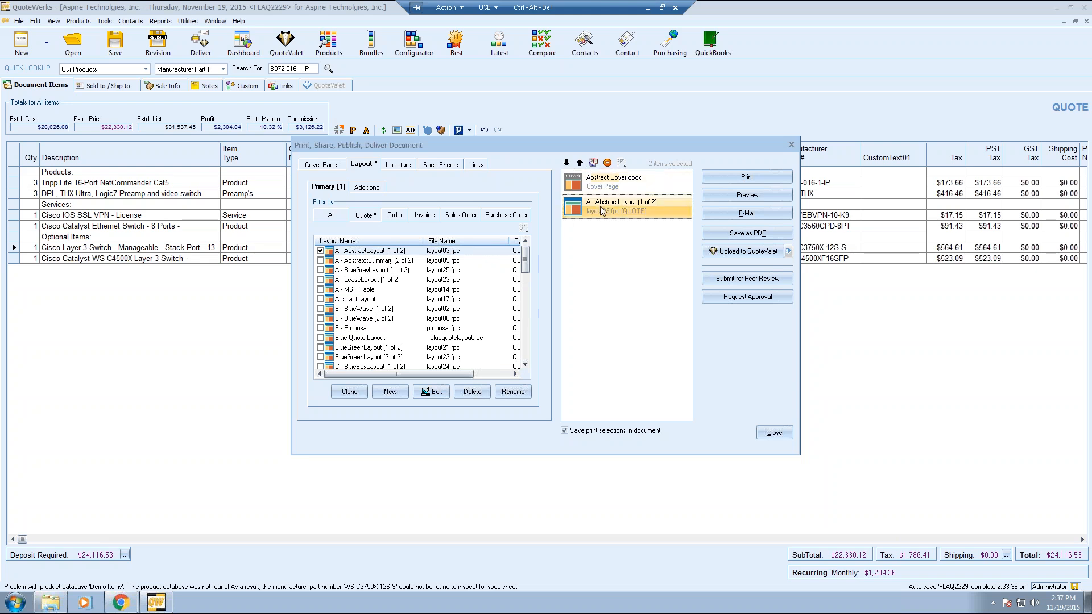
click(370, 188)
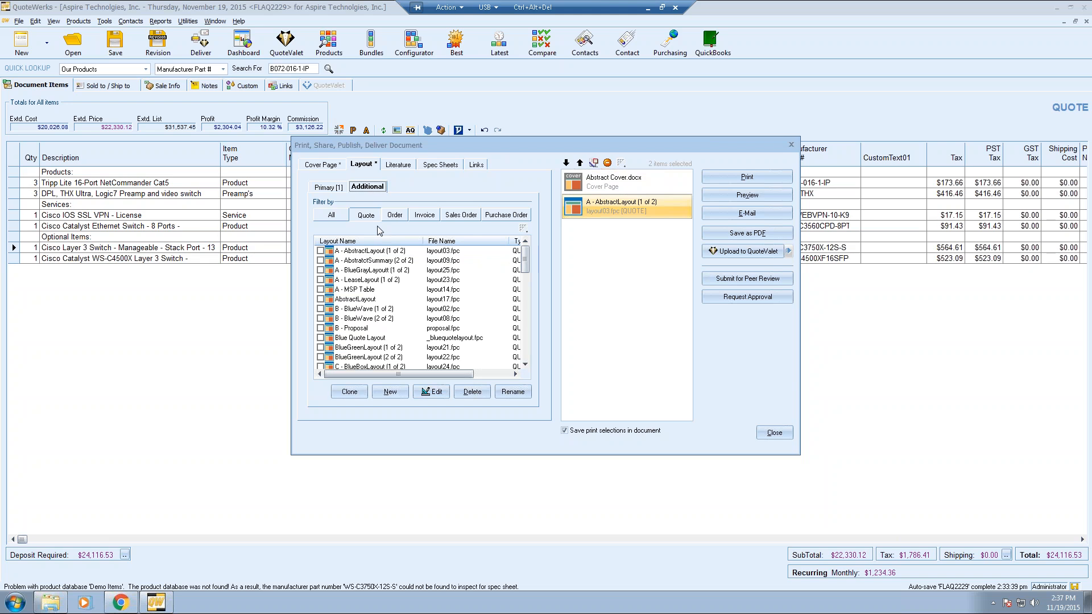
click(321, 261)
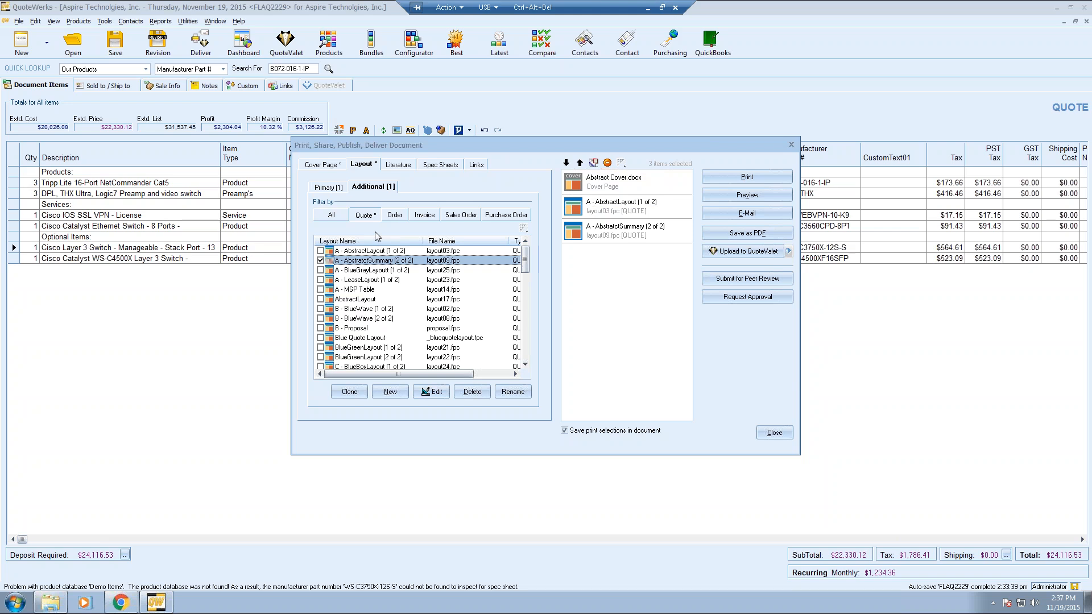
click(321, 271)
click(321, 280)
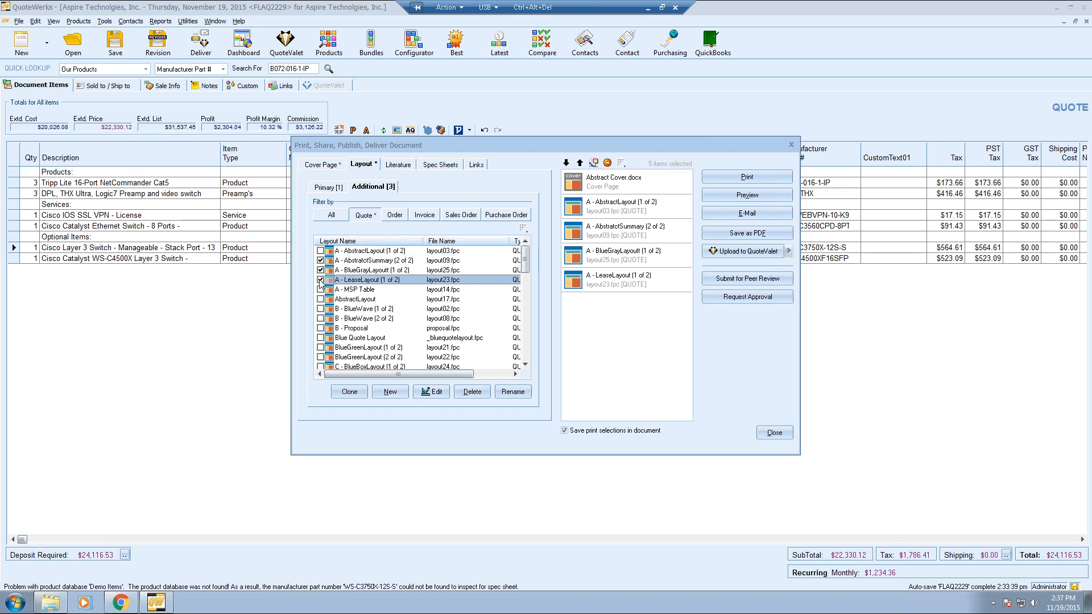
click(320, 280)
click(320, 271)
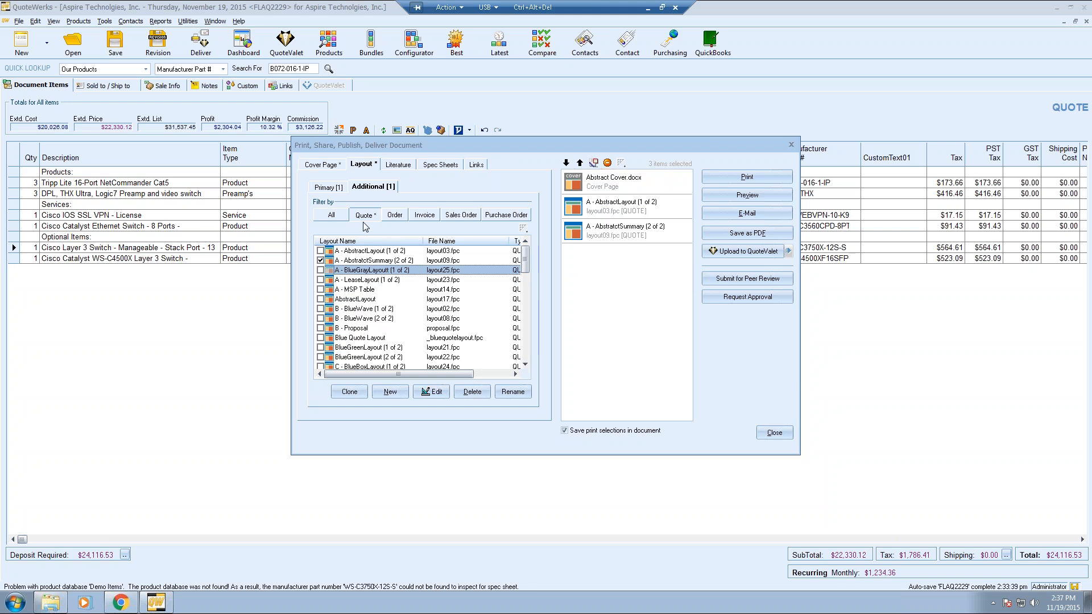
click(401, 166)
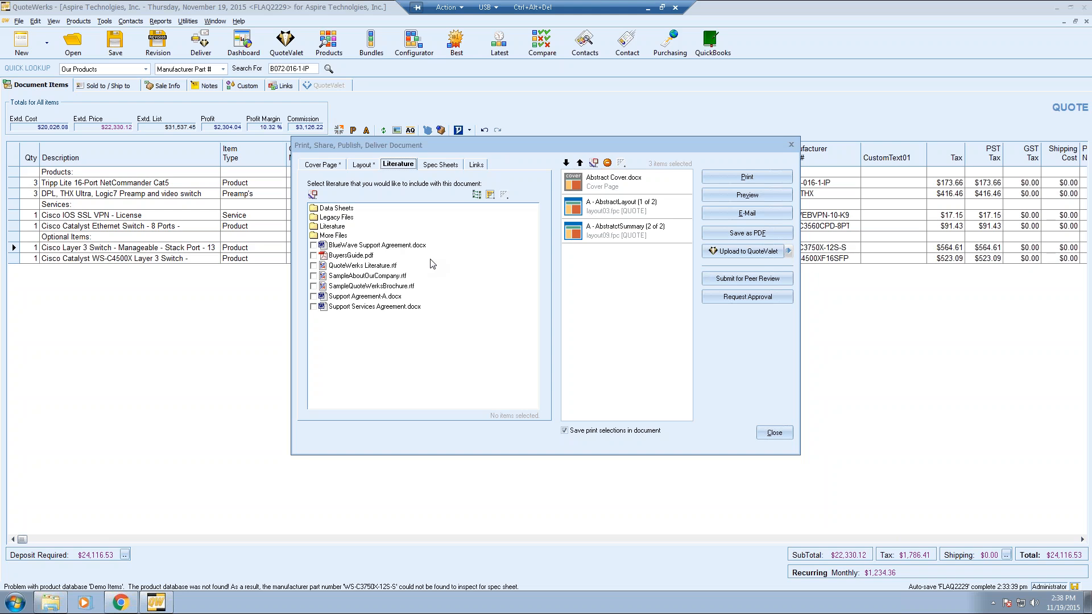
- Include Support Agreement-A.docx as literature, bringing the package to four items
click(313, 297)
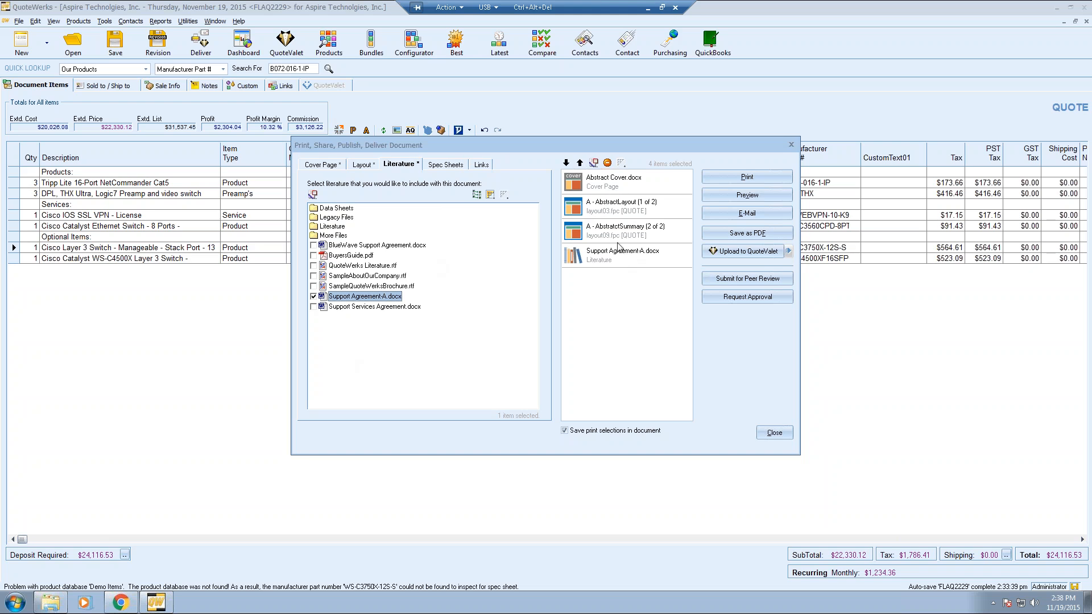
click(362, 165)
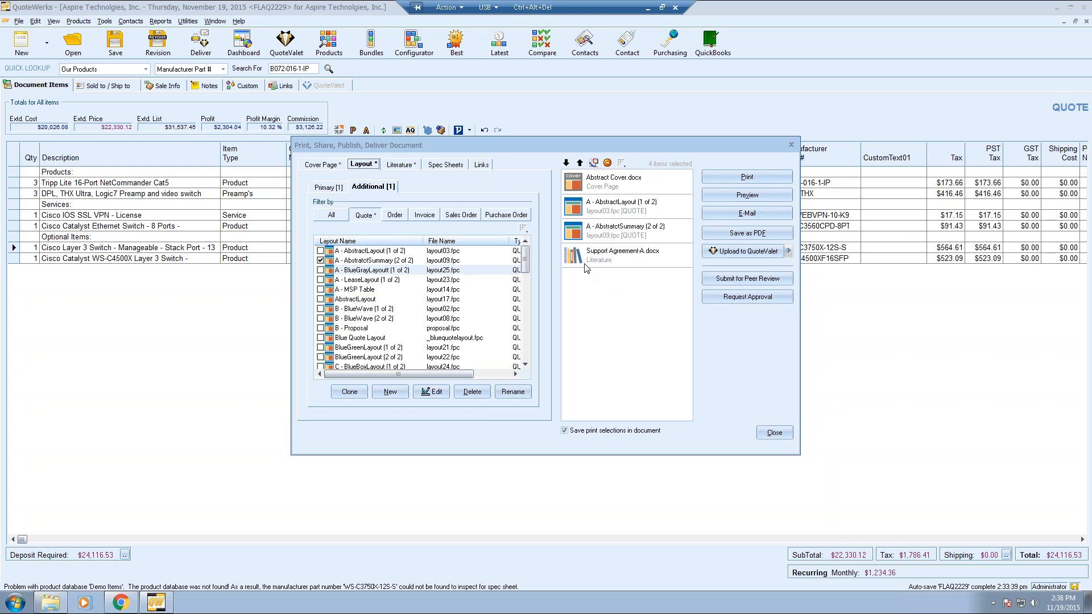
- Browse Spec Sheets, Links, Literature and Layout, ending on the Cover Page with Abstract Cover.docx
click(445, 164)
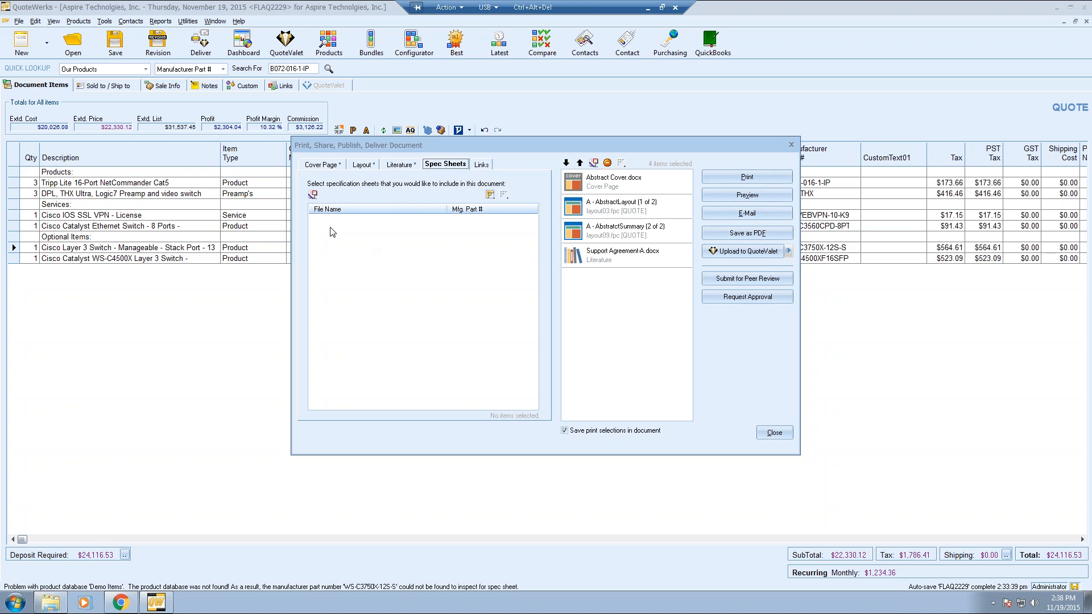
click(482, 165)
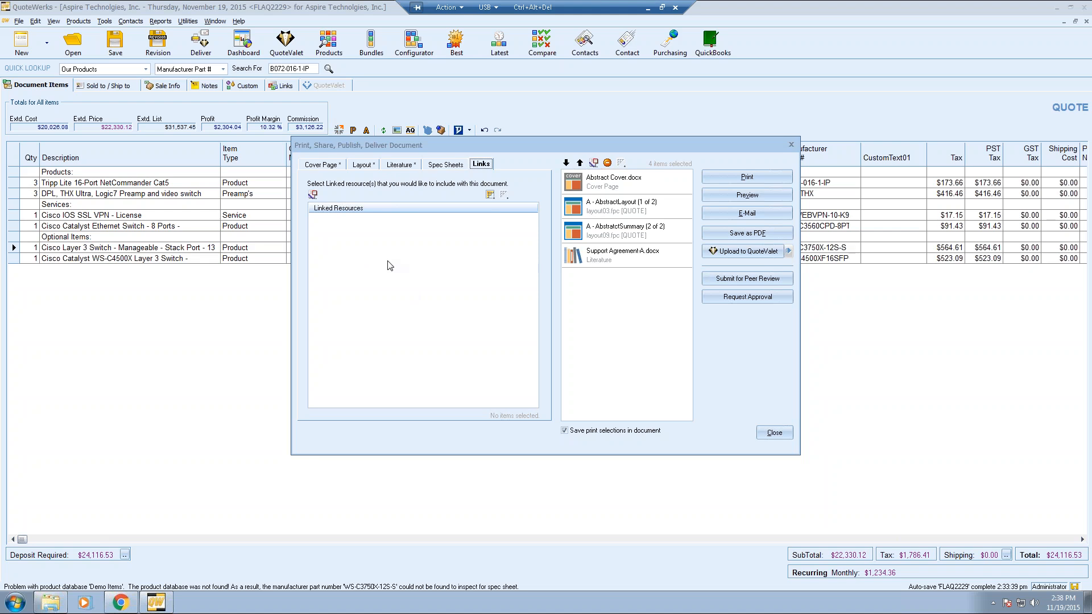
click(400, 164)
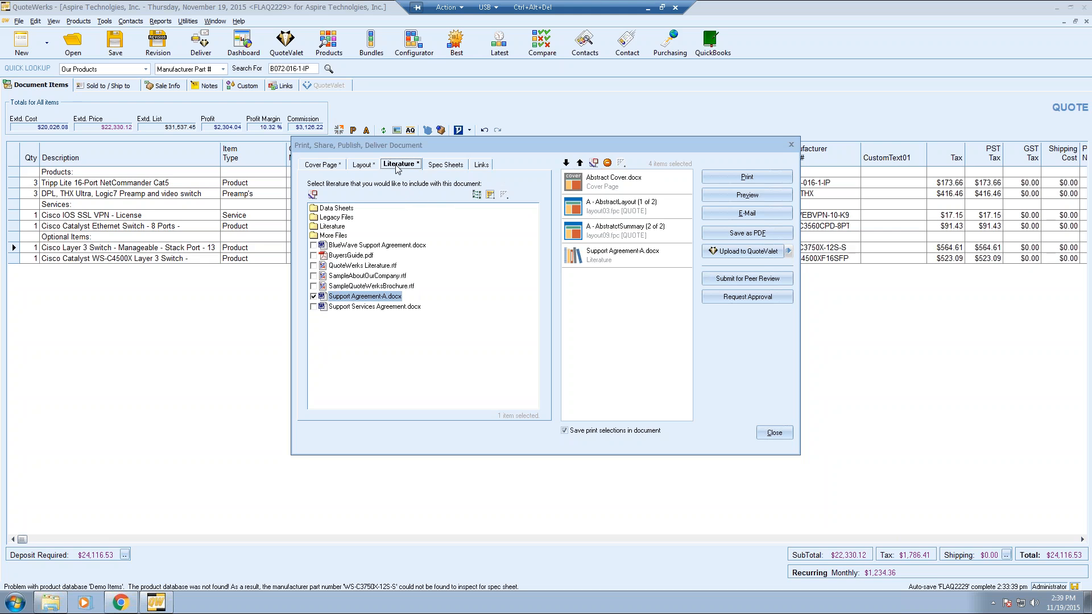
click(364, 165)
click(323, 164)
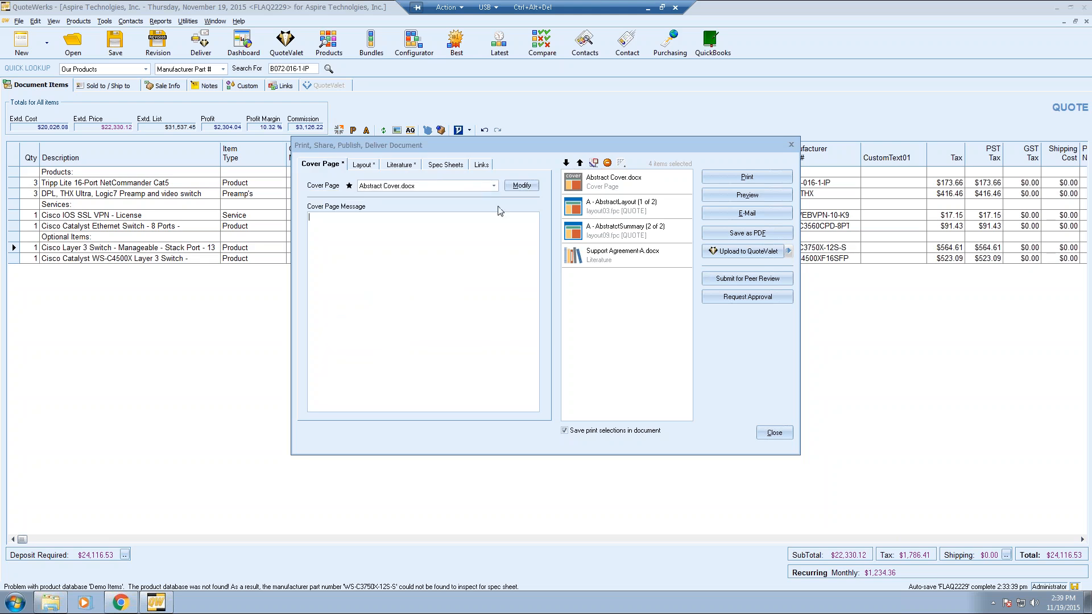
- Preview the 11-page package, viewing cover letter, quote, Solution Summary, Support Agreement and final page
click(756, 195)
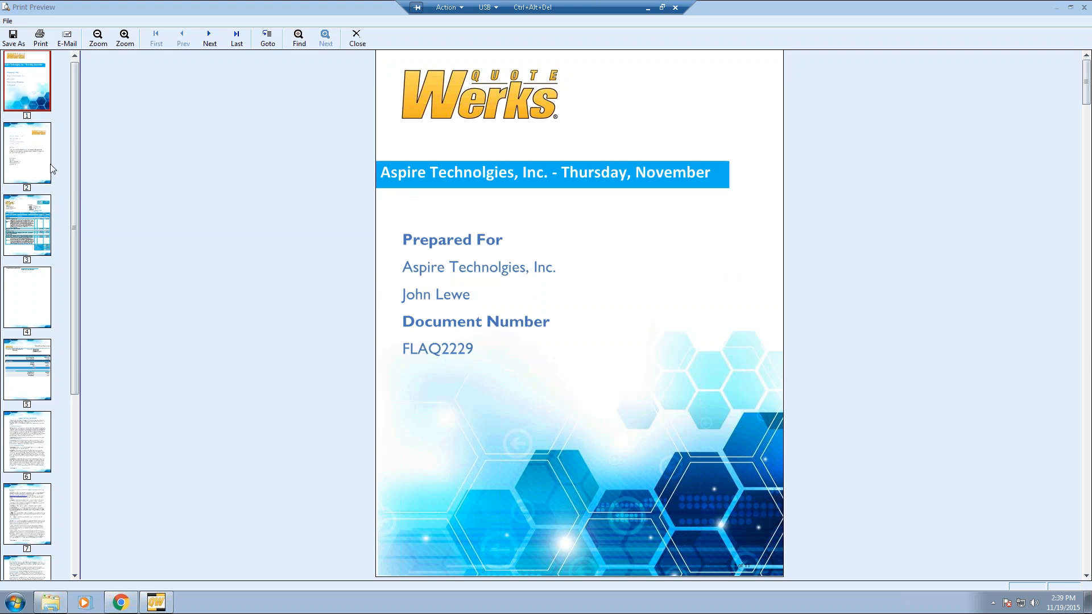
click(25, 161)
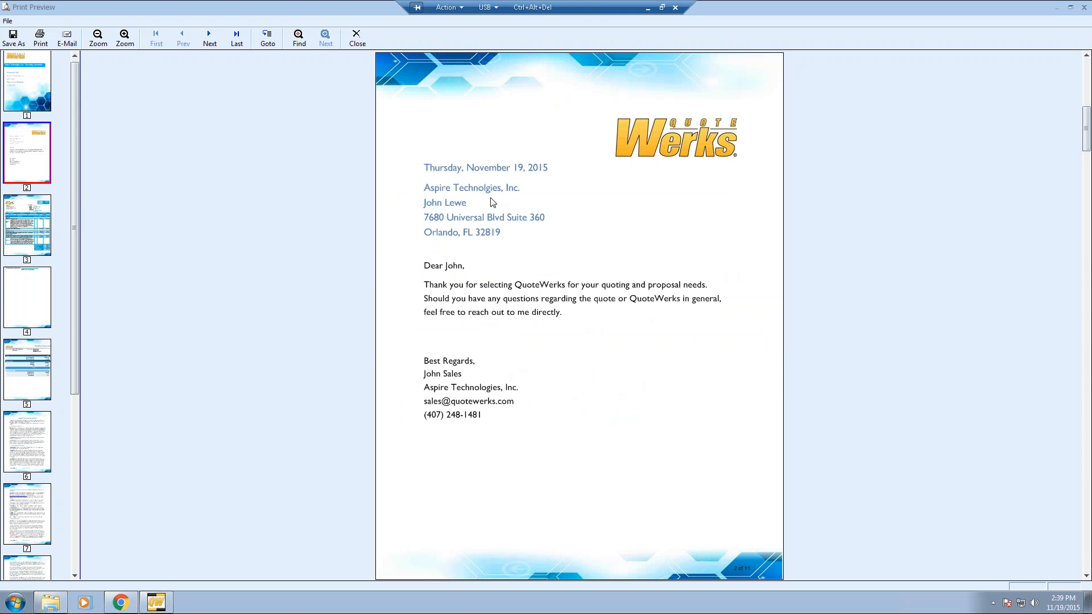
click(23, 226)
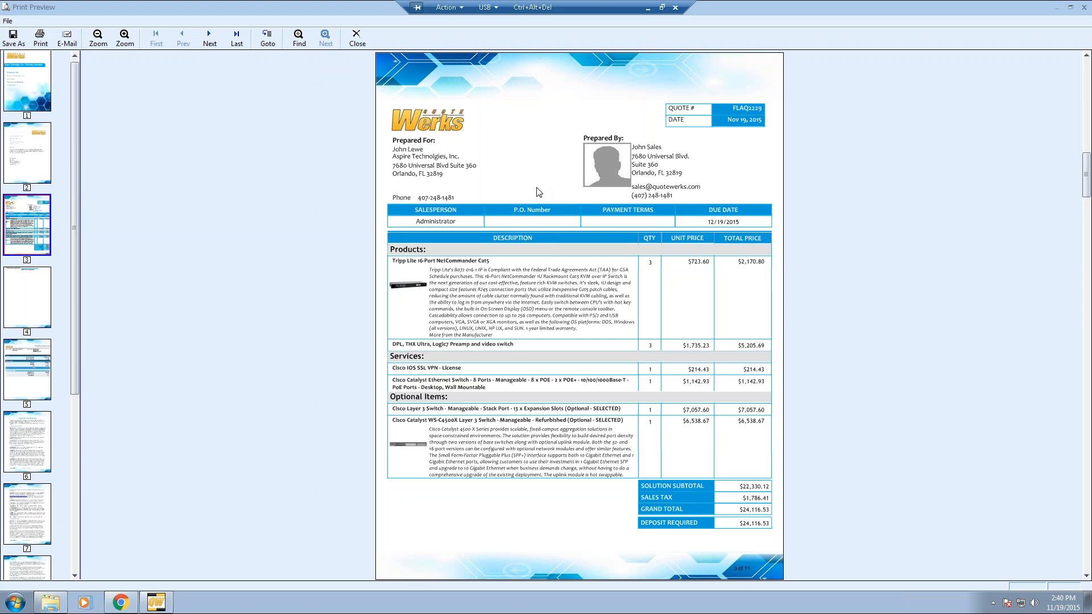
click(43, 370)
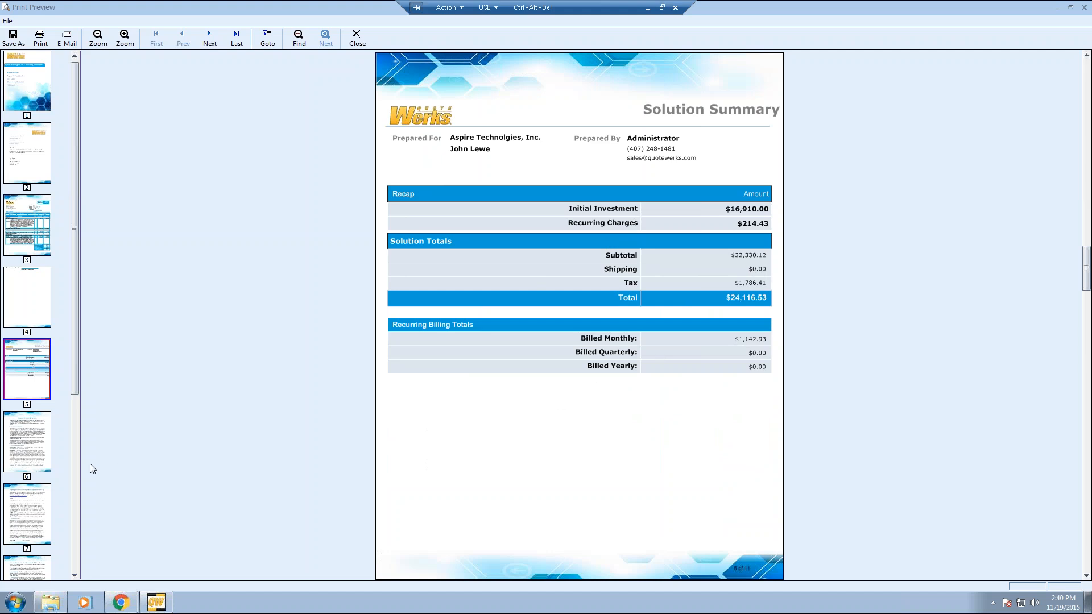
click(33, 443)
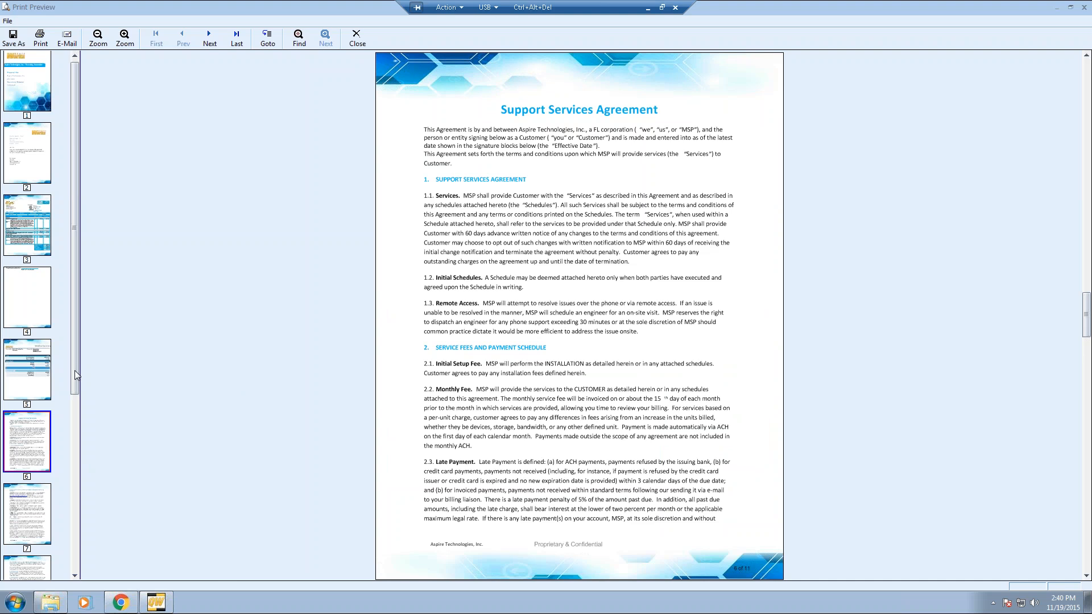
drag(75, 371, 76, 553)
click(17, 533)
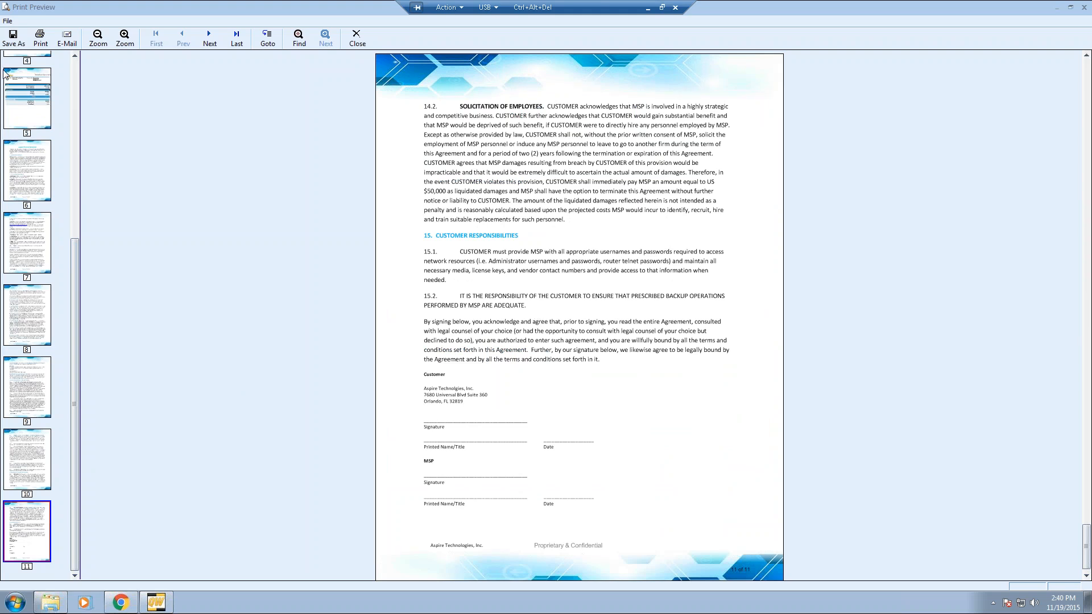
click(69, 44)
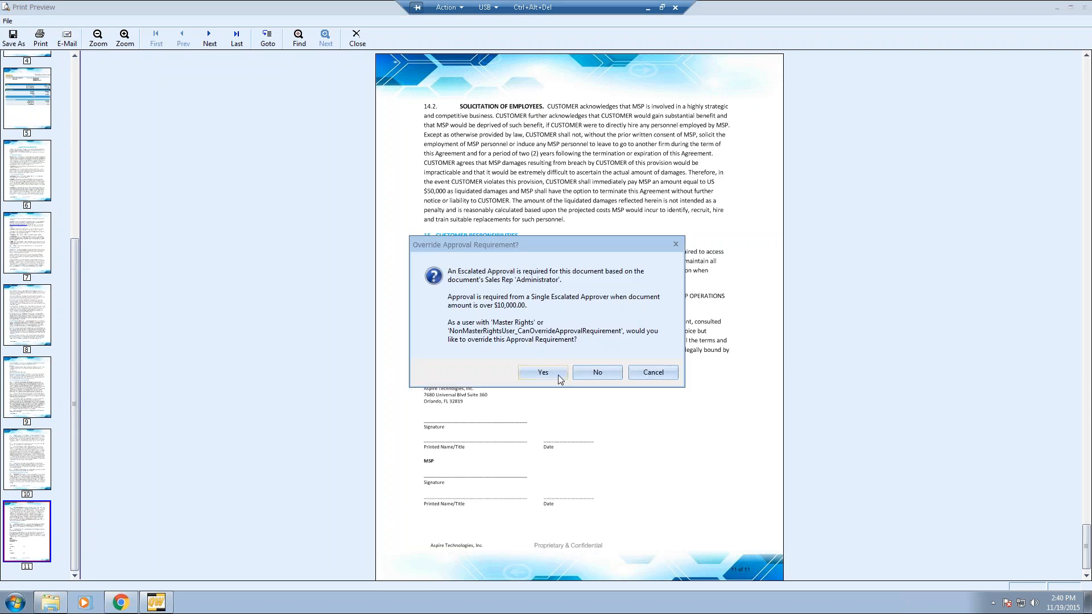
- Override approval, draft an e-mail with FLAQ2229.pdf attached, then close it and the preview unsent
click(549, 372)
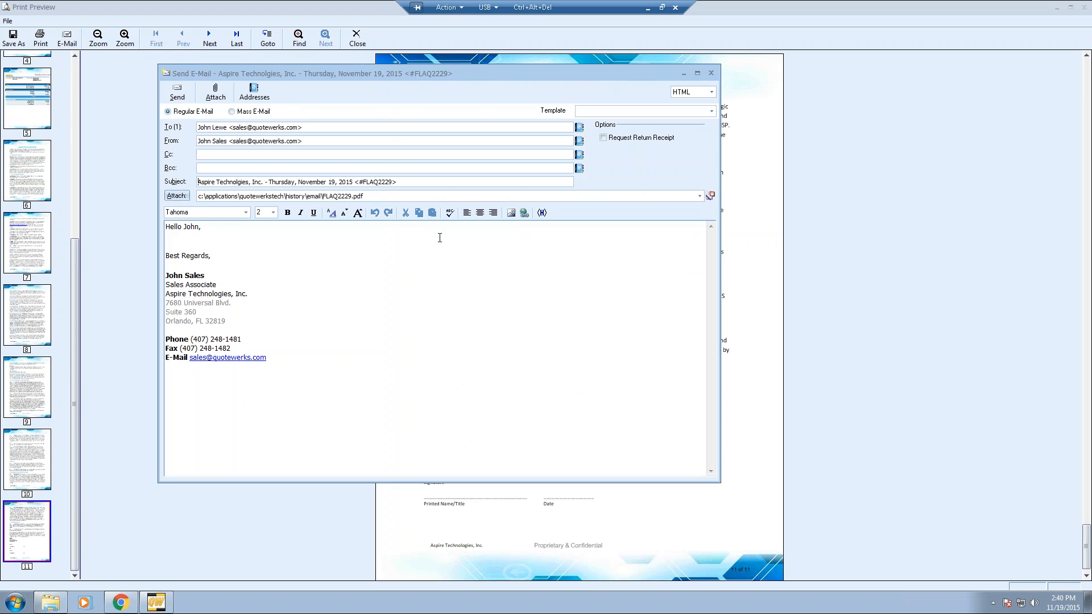
click(699, 197)
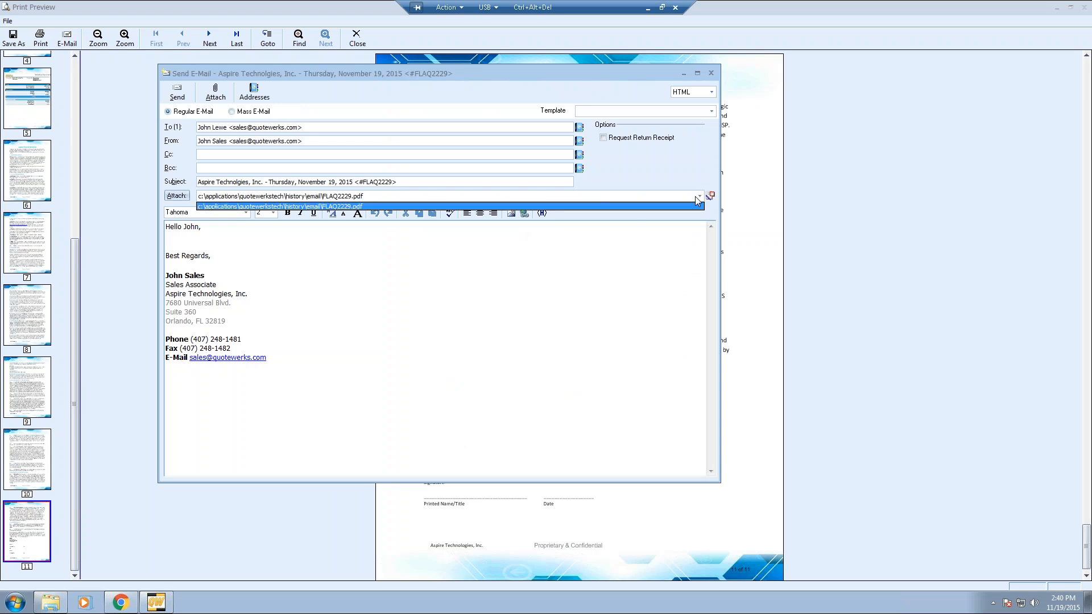
click(417, 266)
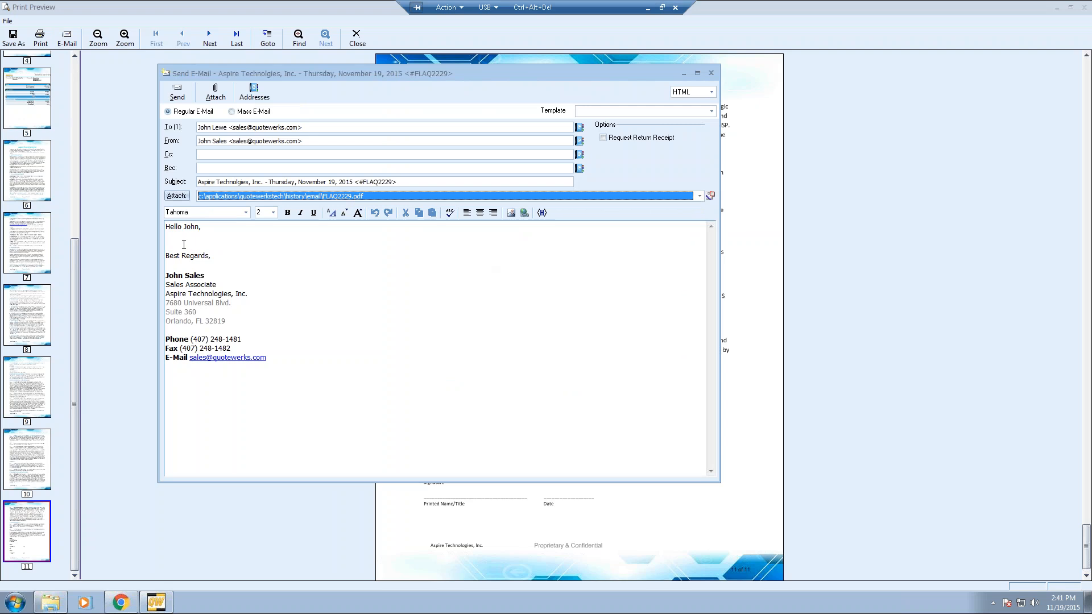
click(194, 248)
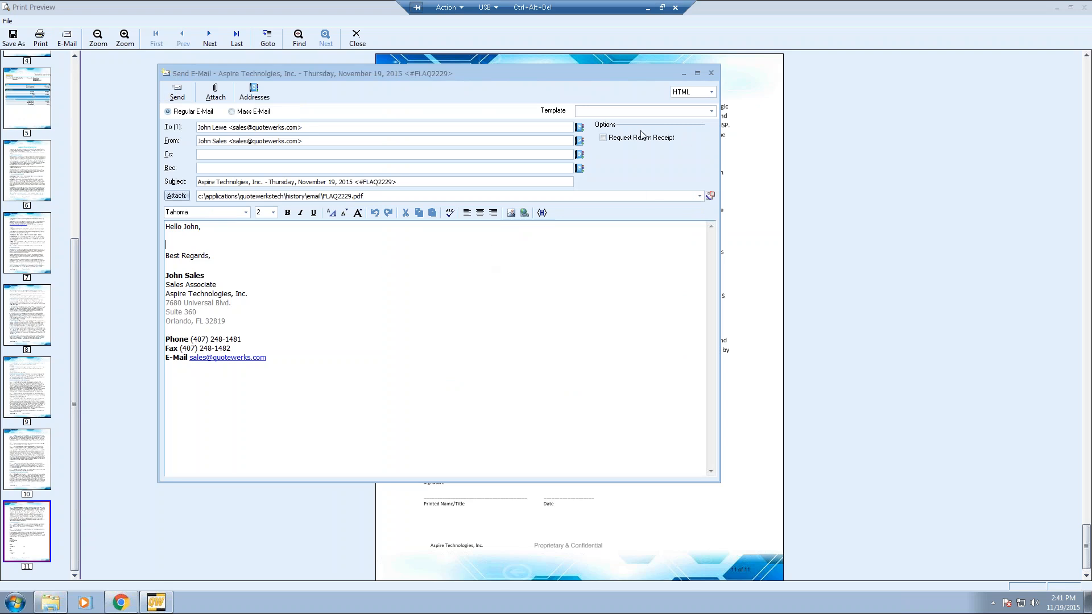
click(712, 74)
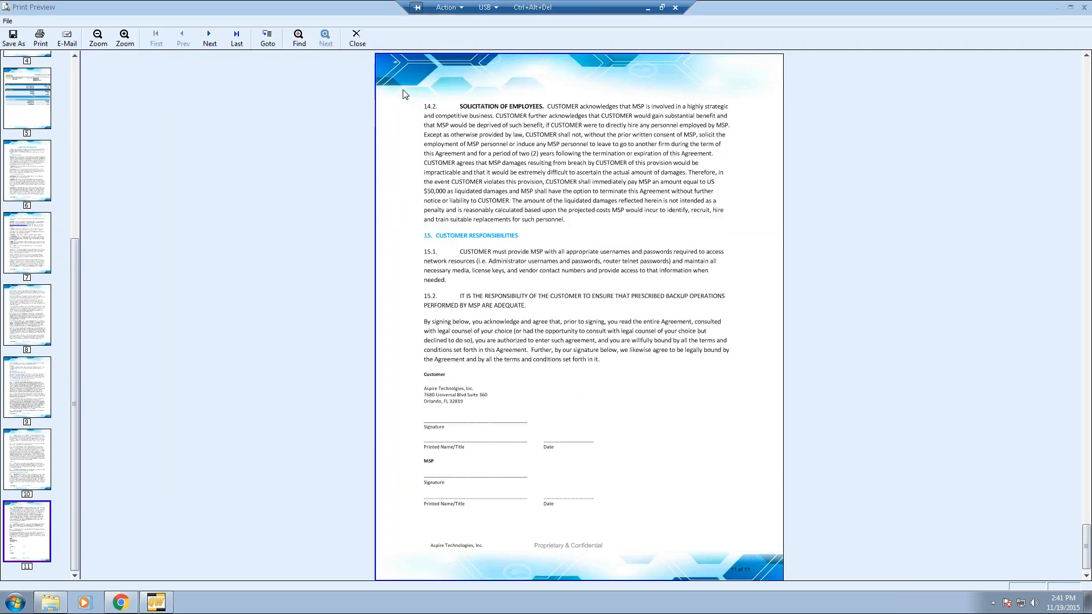
click(357, 41)
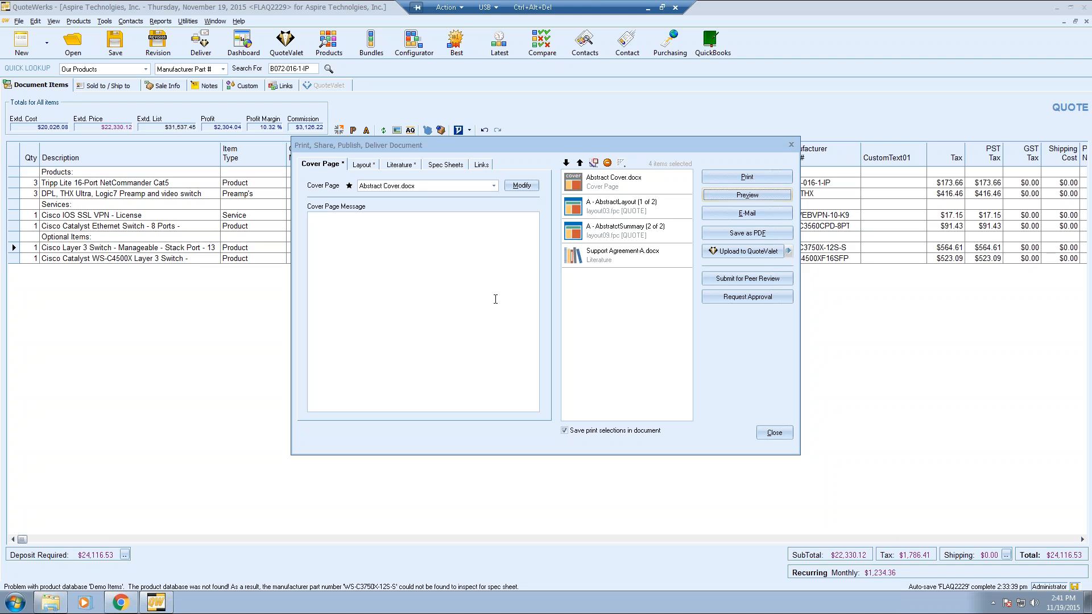
- Save and upload the 2.48 MB quote PDF to QuoteValet, then open the customer notification e-mail
click(363, 165)
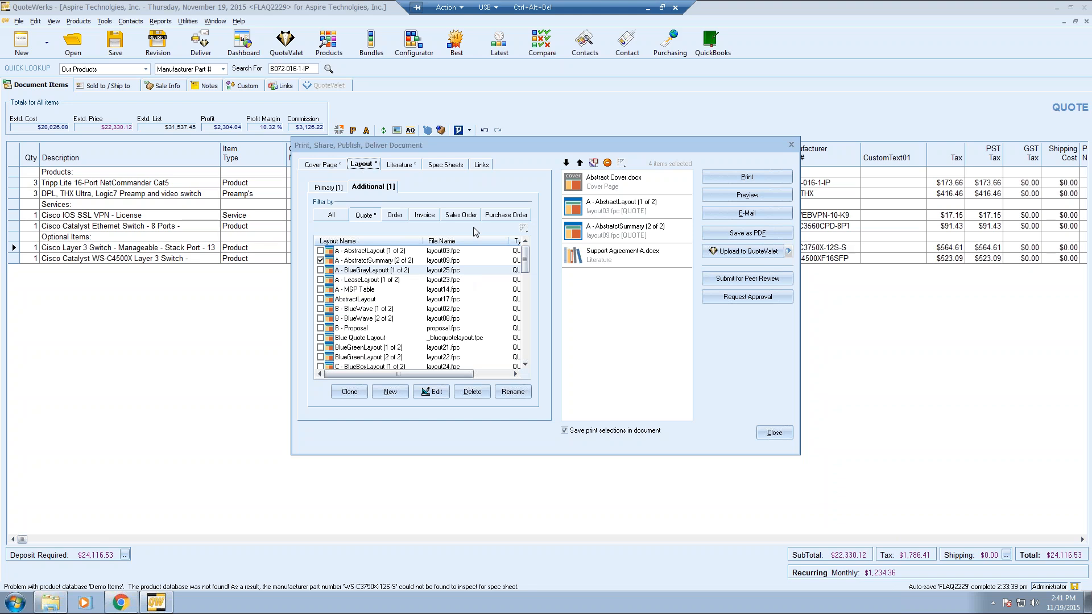
click(729, 257)
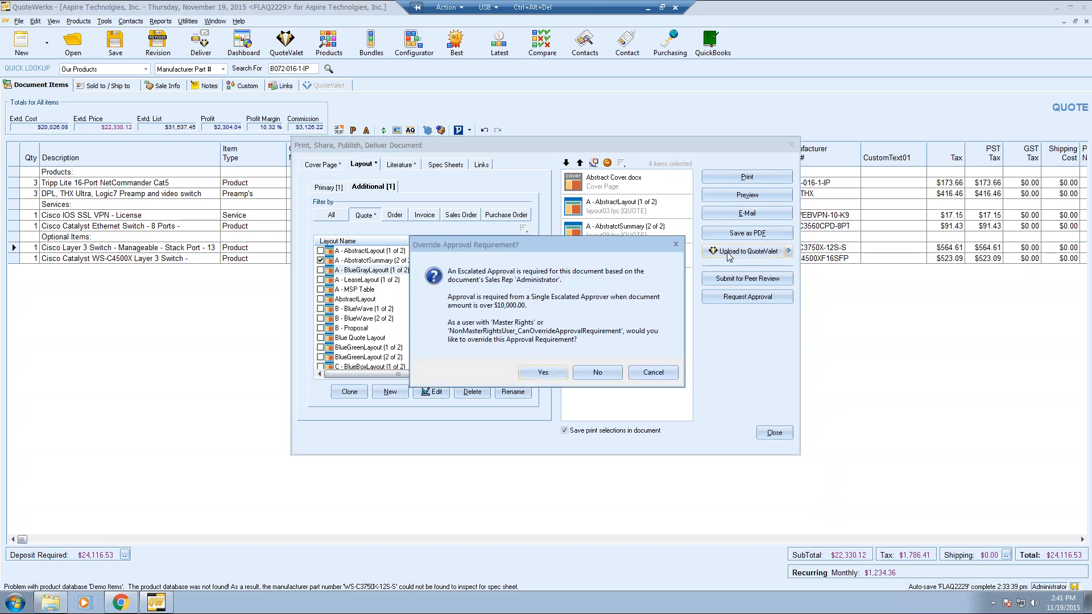
click(543, 372)
click(581, 348)
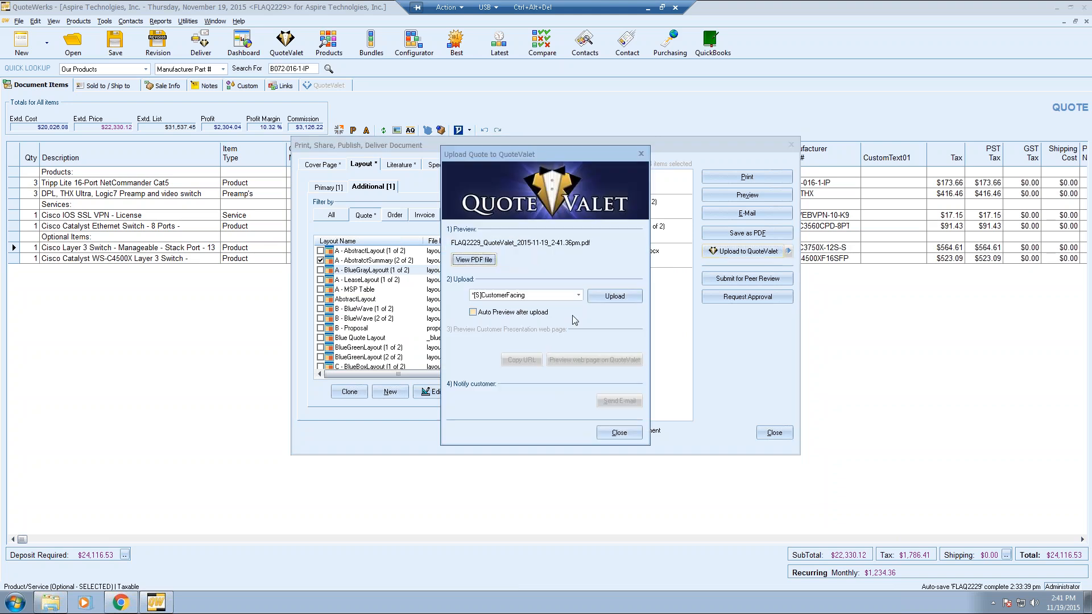
click(600, 297)
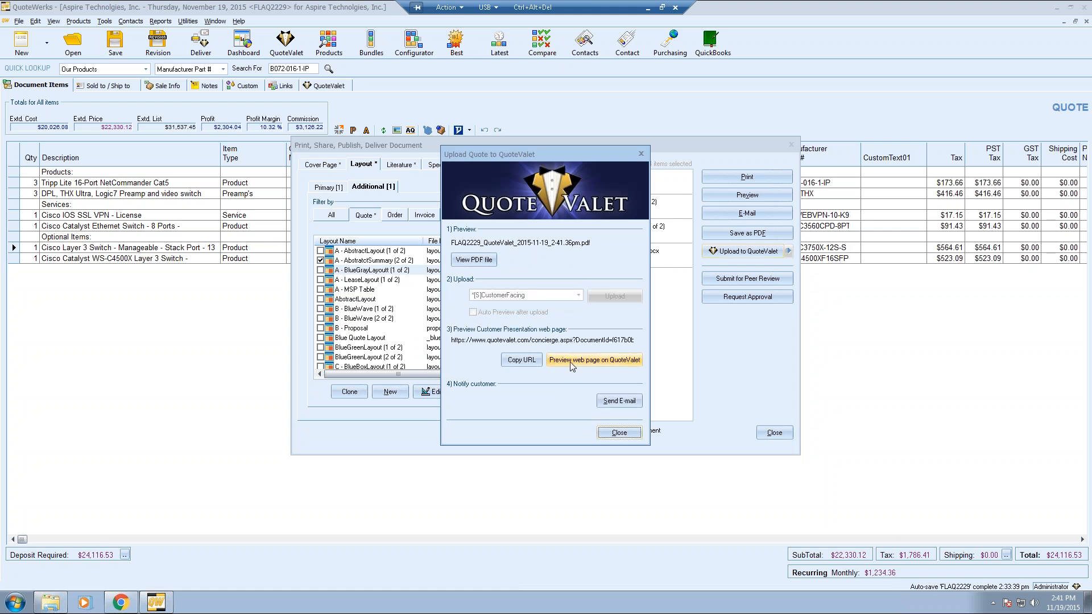
click(613, 400)
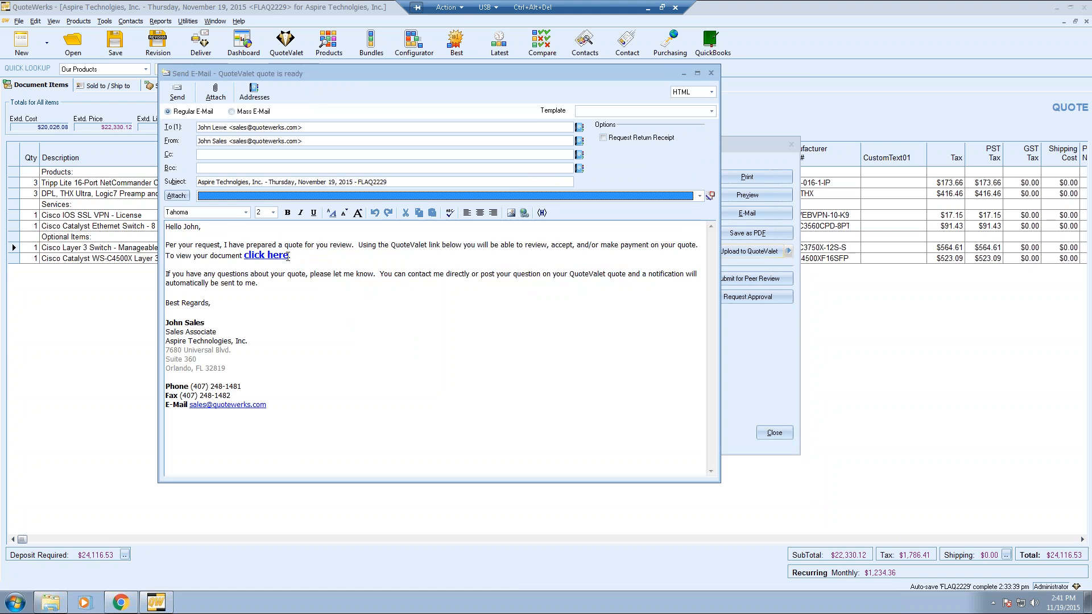
- Check where the e-mail's 'click here' link points, then discard the notification e-mail unsent
drag(289, 257, 258, 257)
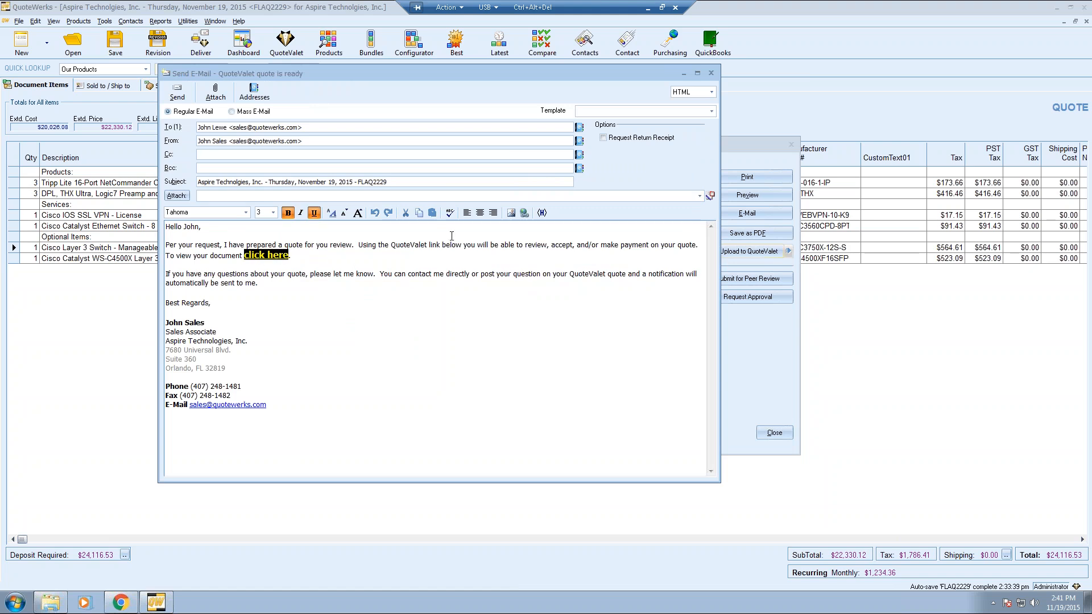
click(524, 213)
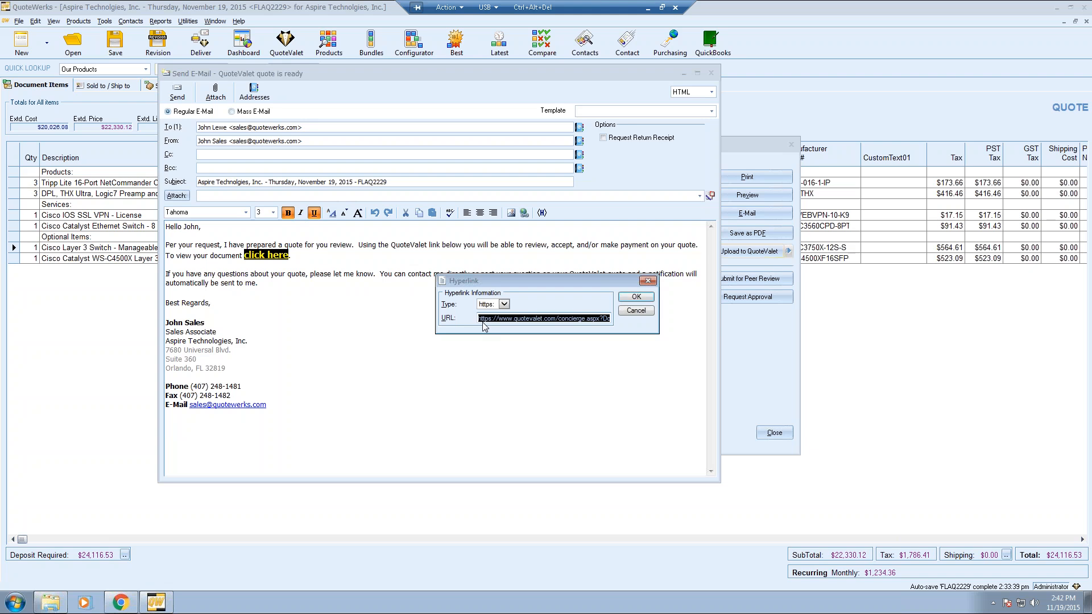
click(637, 311)
click(711, 73)
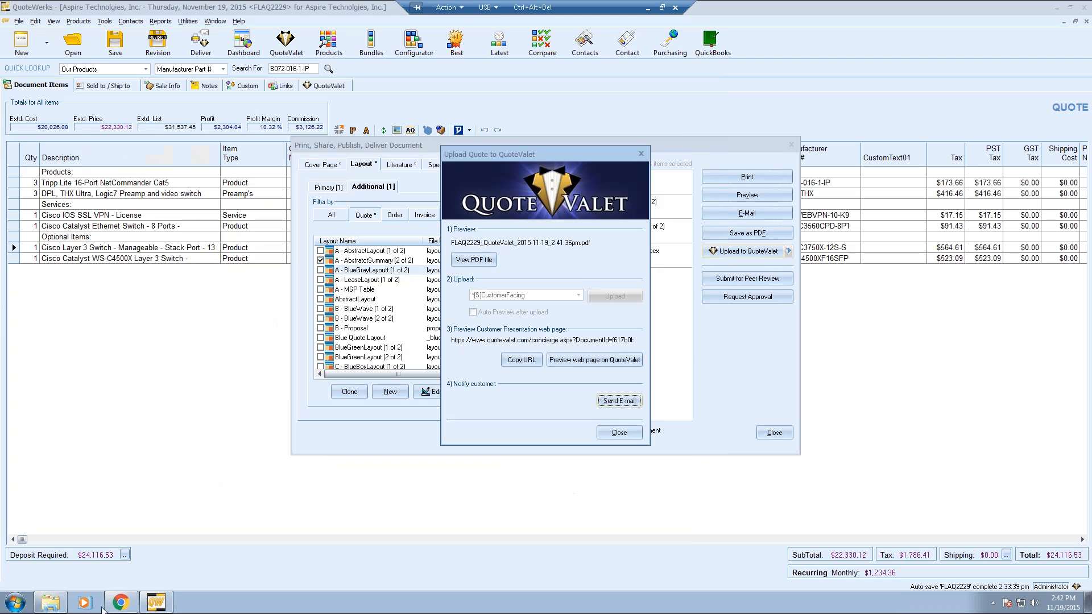
click(119, 603)
- Load online quote FLAQ2229 in a new browser tab from the copied QuoteValet address
click(129, 18)
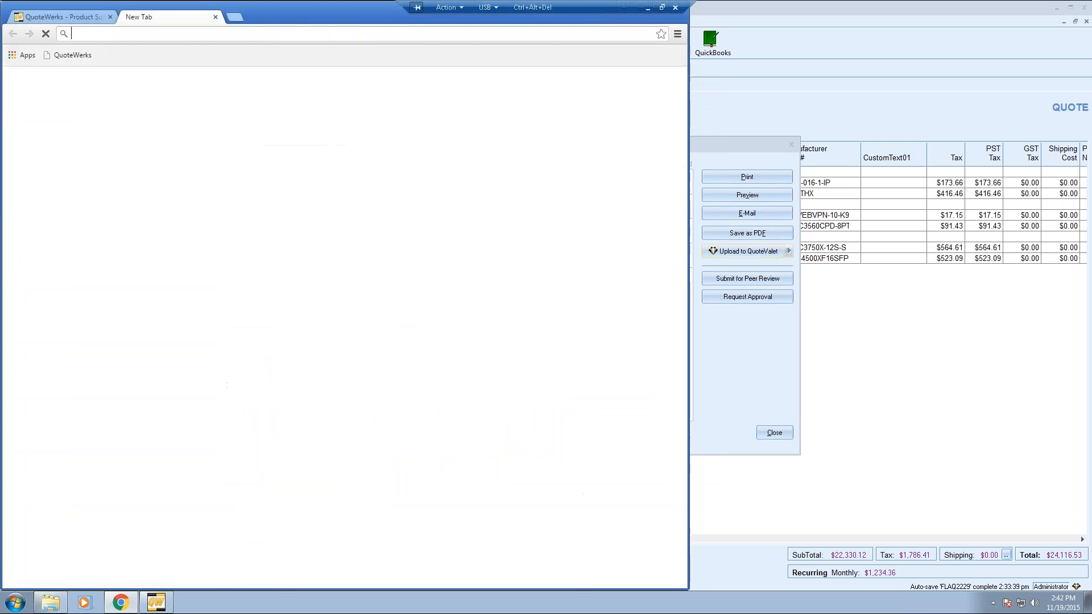
key(Return)
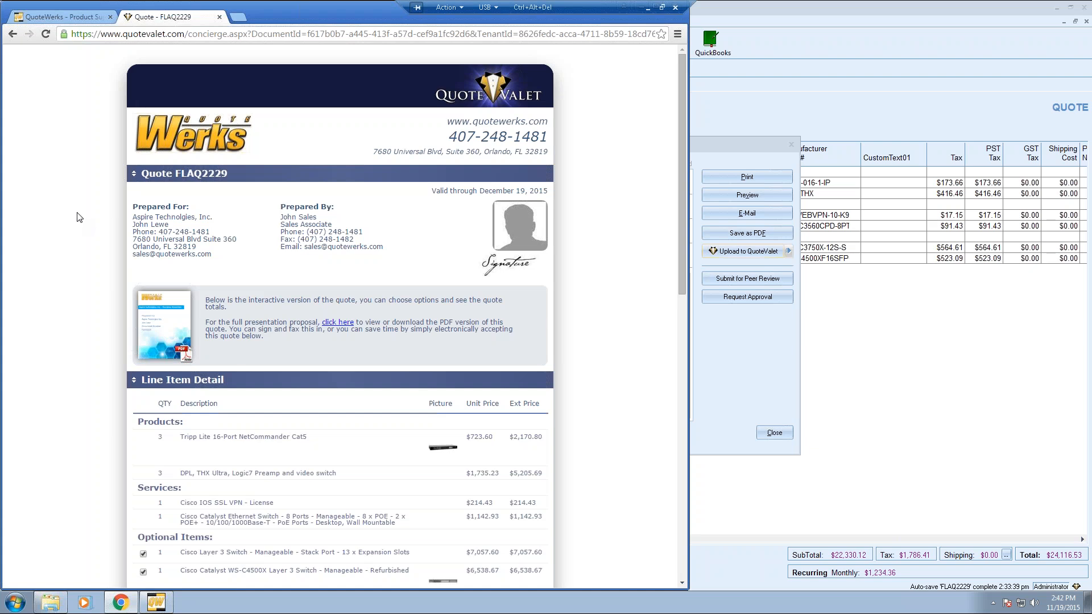
scroll(518, 194, down, 2)
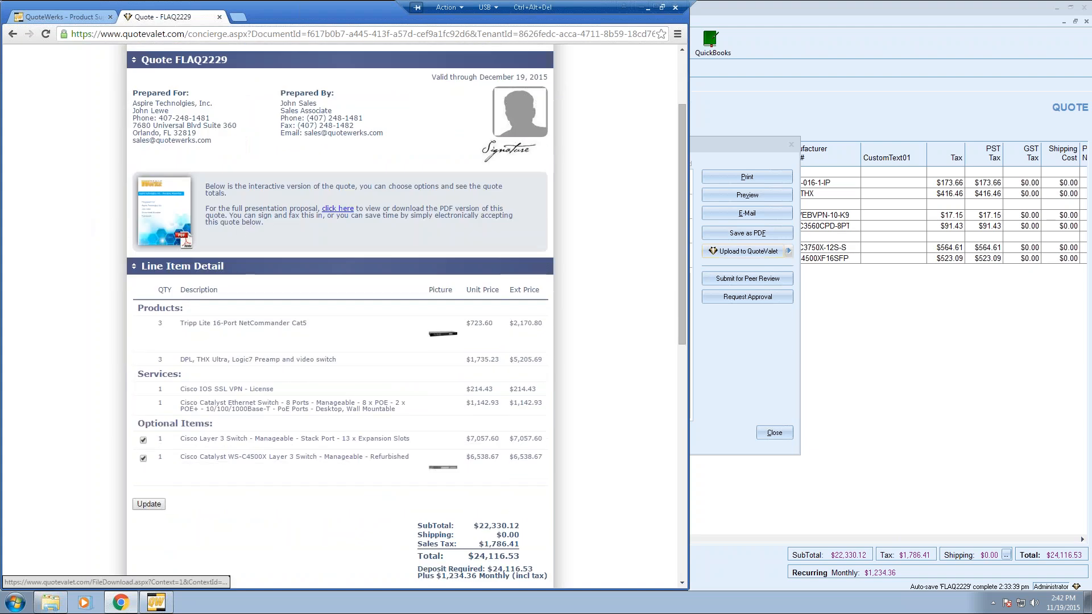
- Review the quote's PDF version, then return to the interactive quote page
click(148, 205)
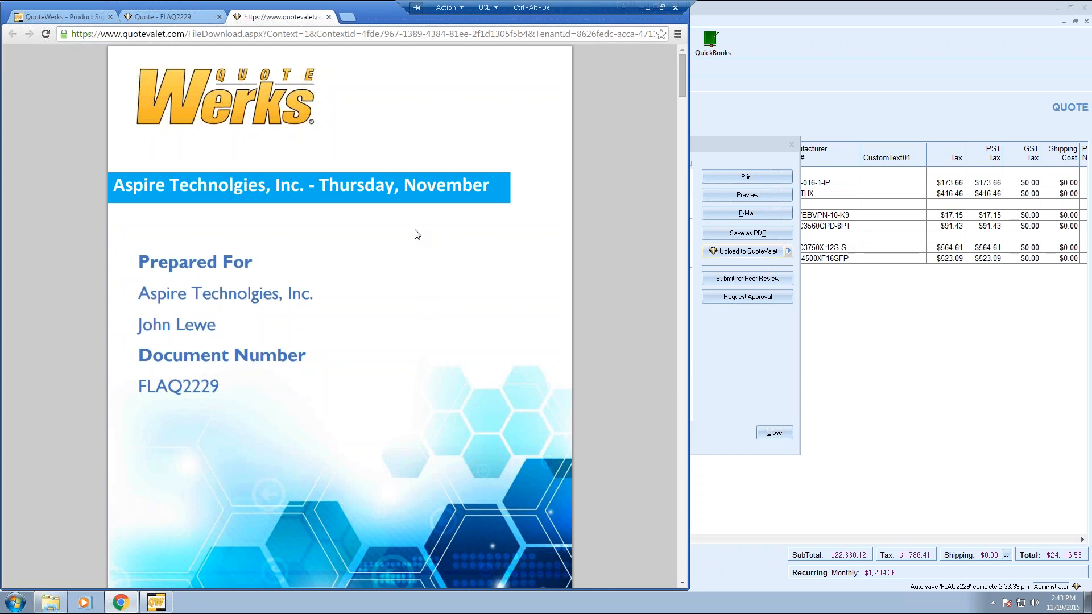
scroll(487, 239, down, 7)
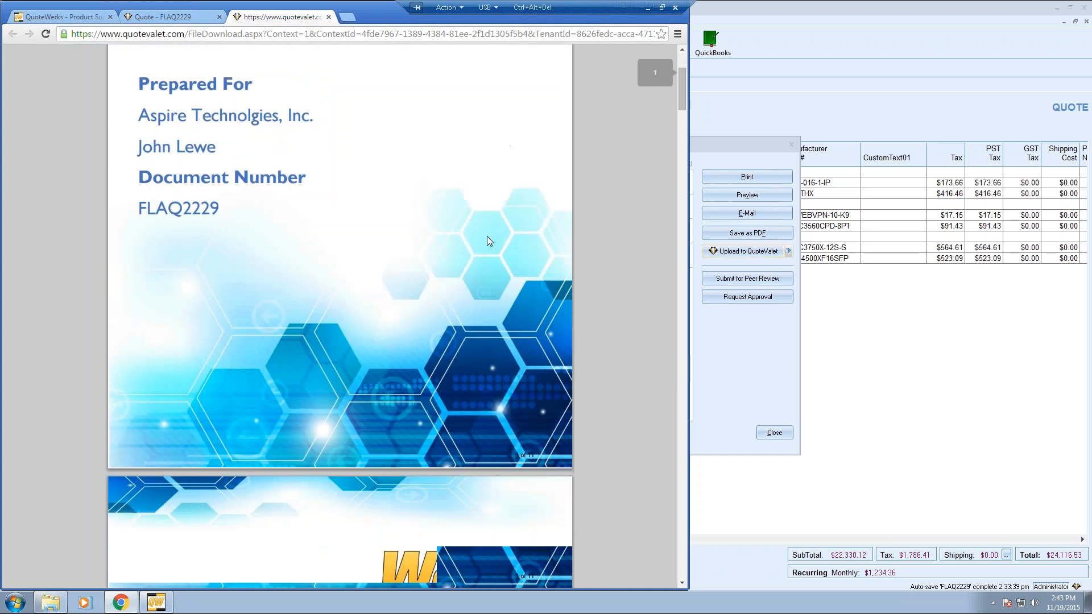
scroll(487, 239, down, 10)
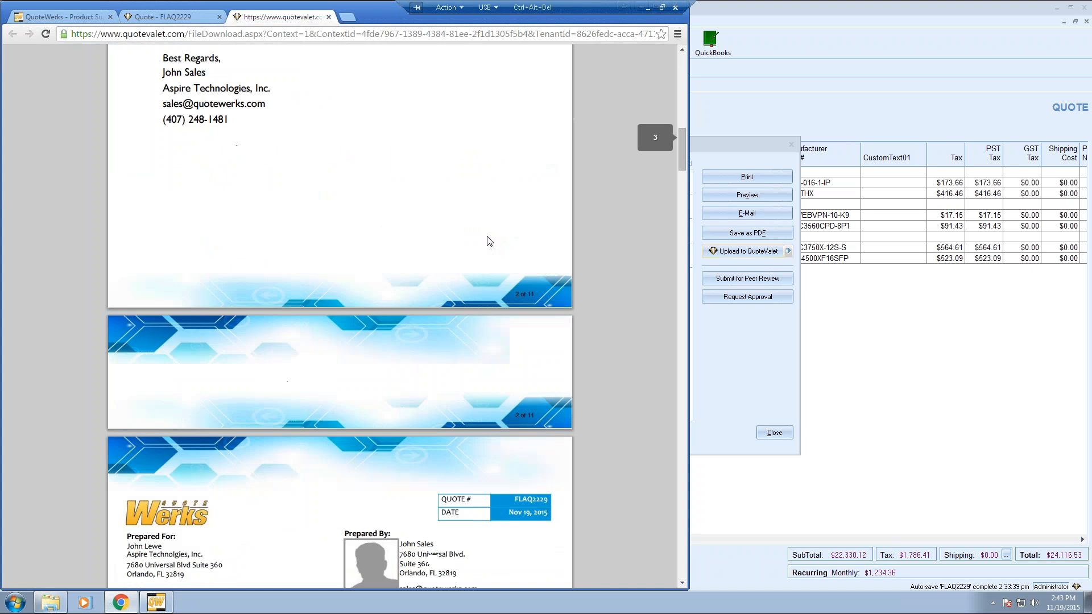
scroll(488, 240, down, 1)
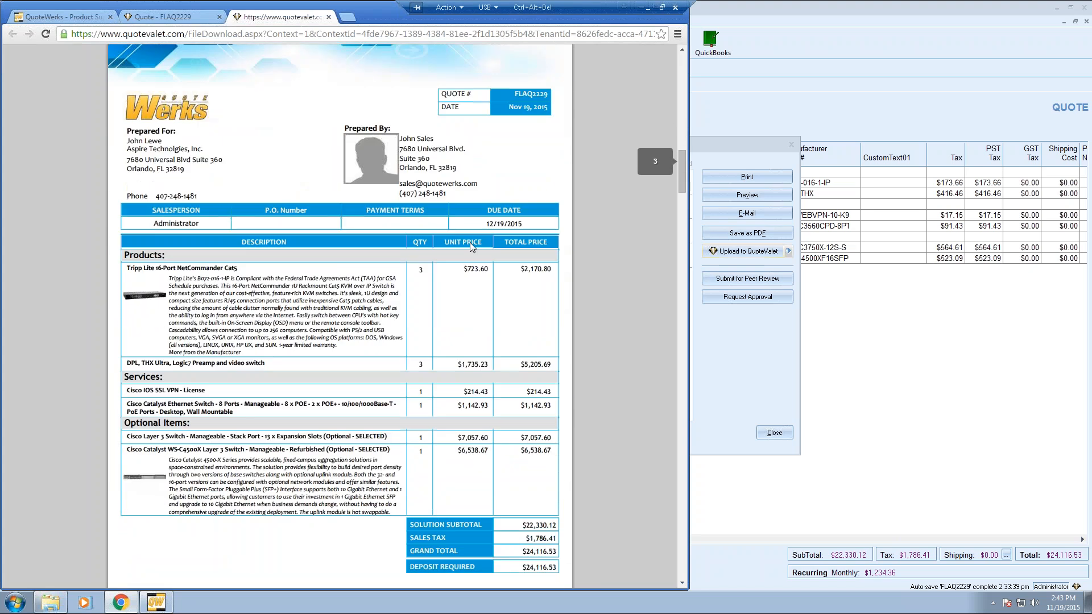
click(328, 17)
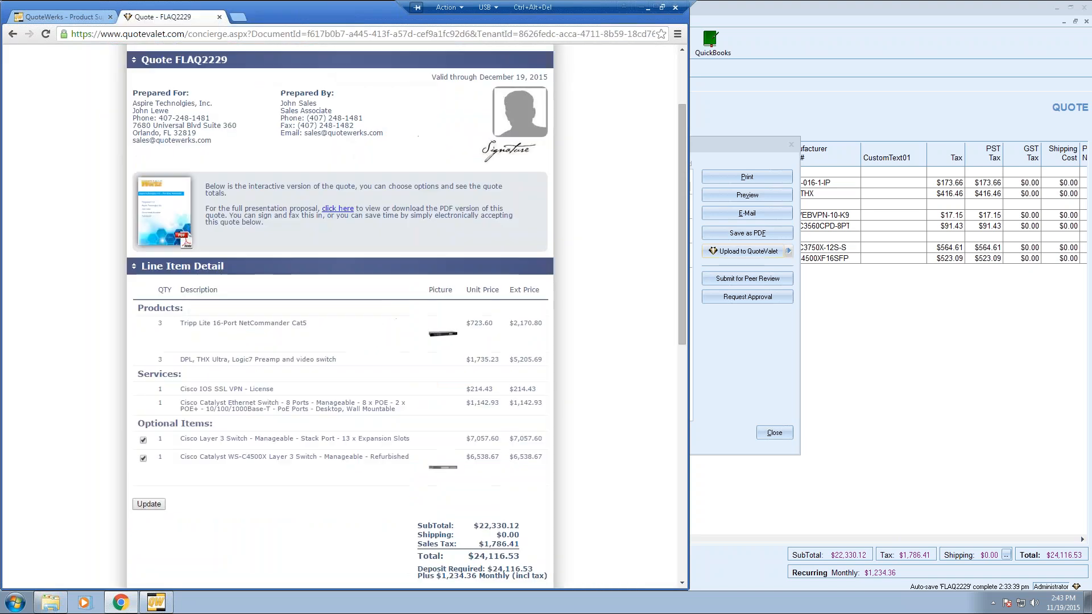
scroll(608, 255, down, 2)
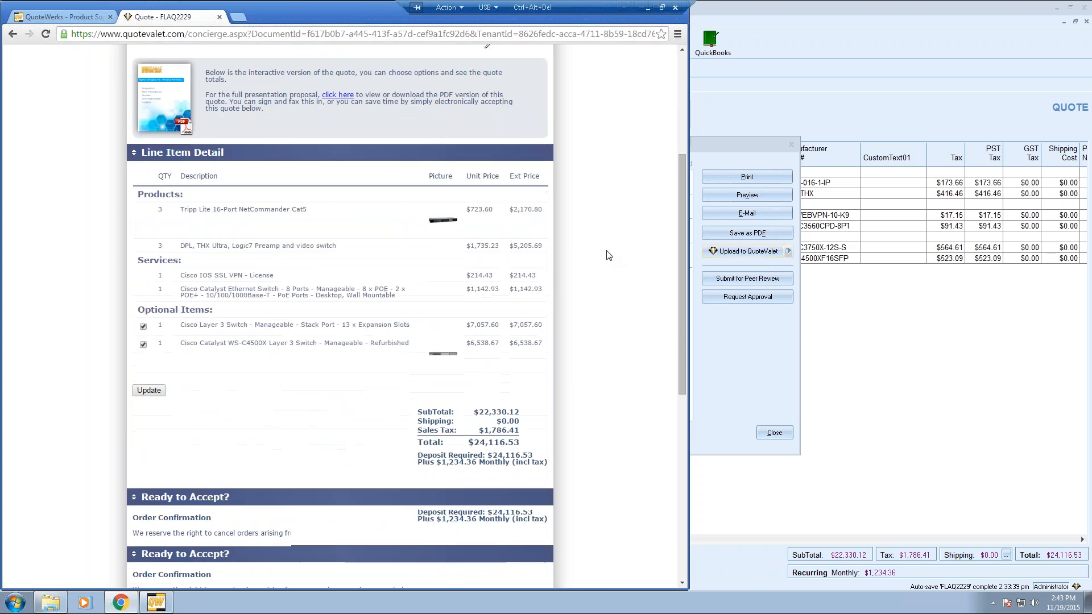
scroll(607, 254, down, 1)
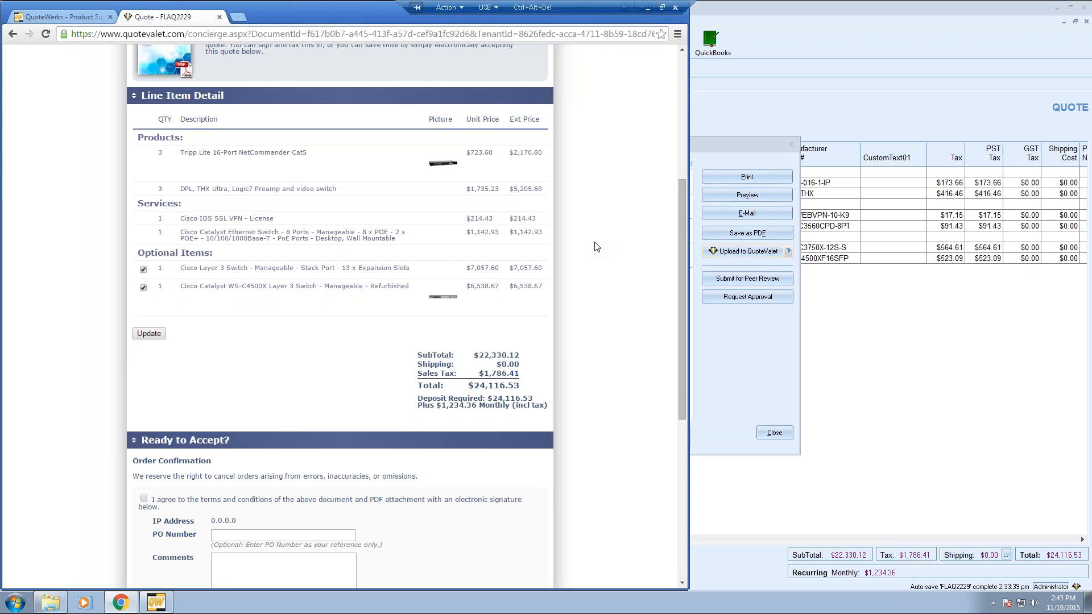
click(144, 288)
click(143, 269)
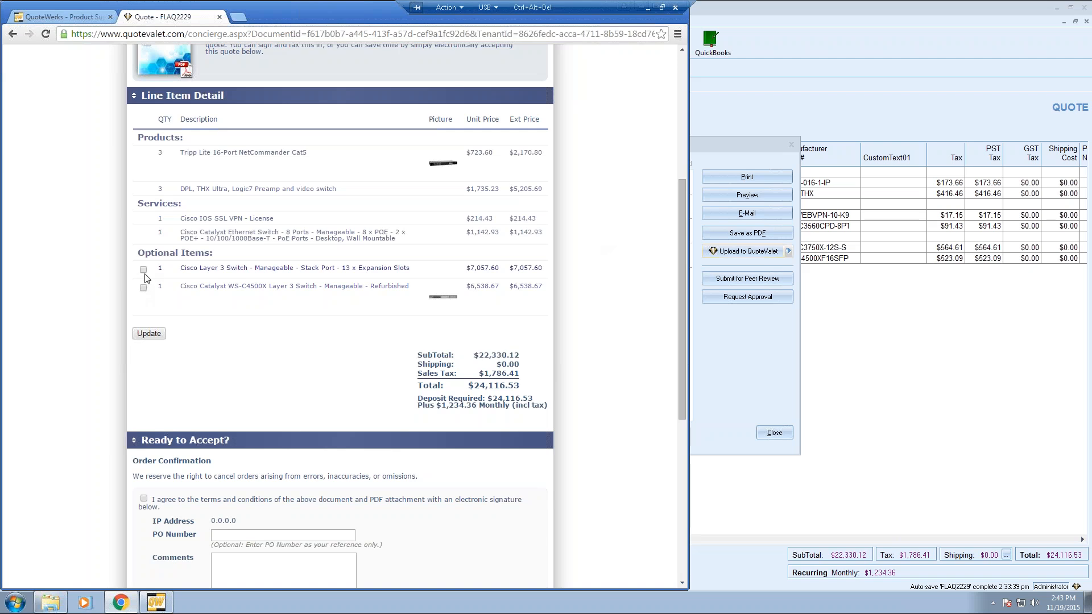
click(151, 335)
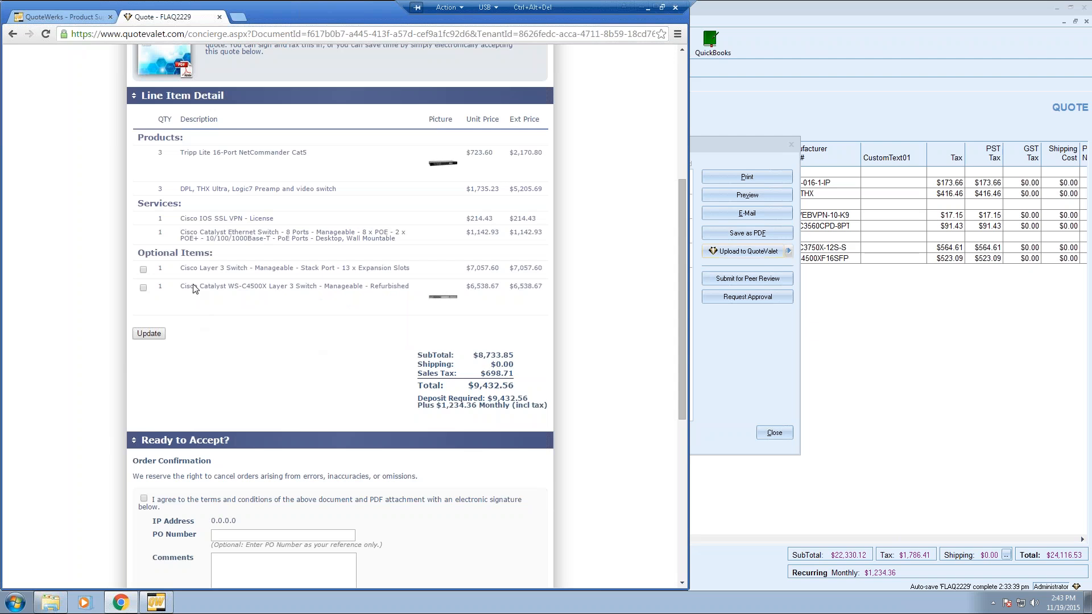
double_click(162, 155)
click(167, 165)
click(143, 270)
click(143, 288)
click(149, 334)
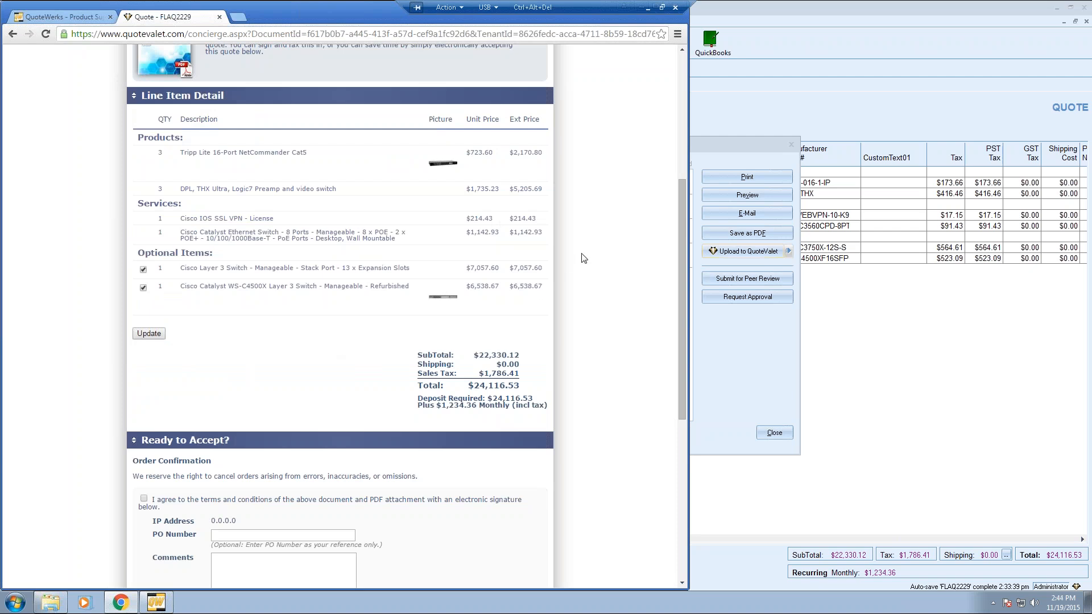
scroll(583, 257, down, 1)
scroll(583, 257, up, 1)
scroll(582, 259, up, 1)
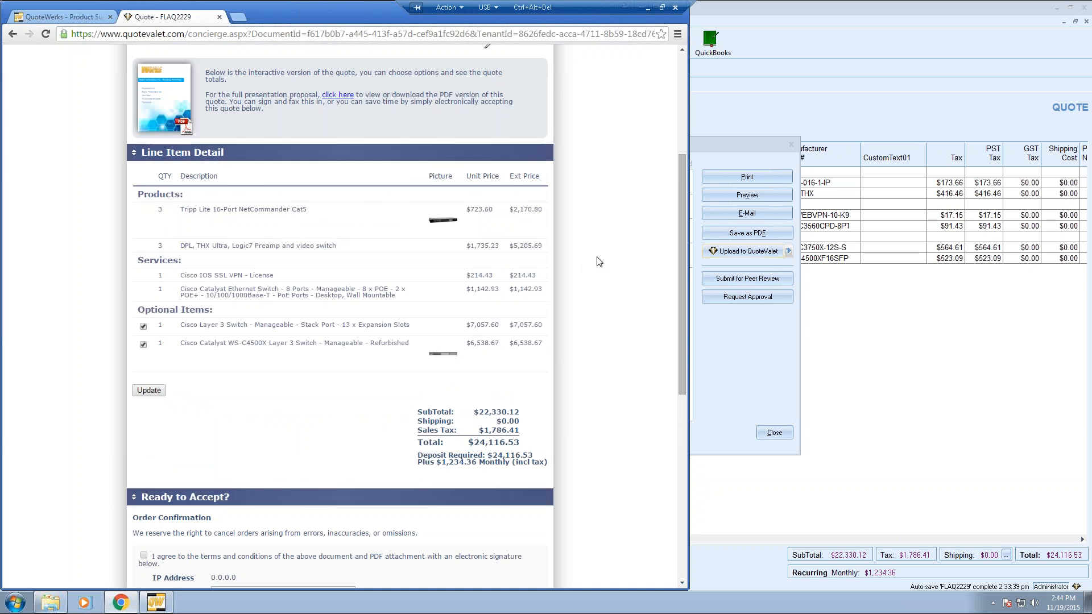
scroll(597, 261, down, 4)
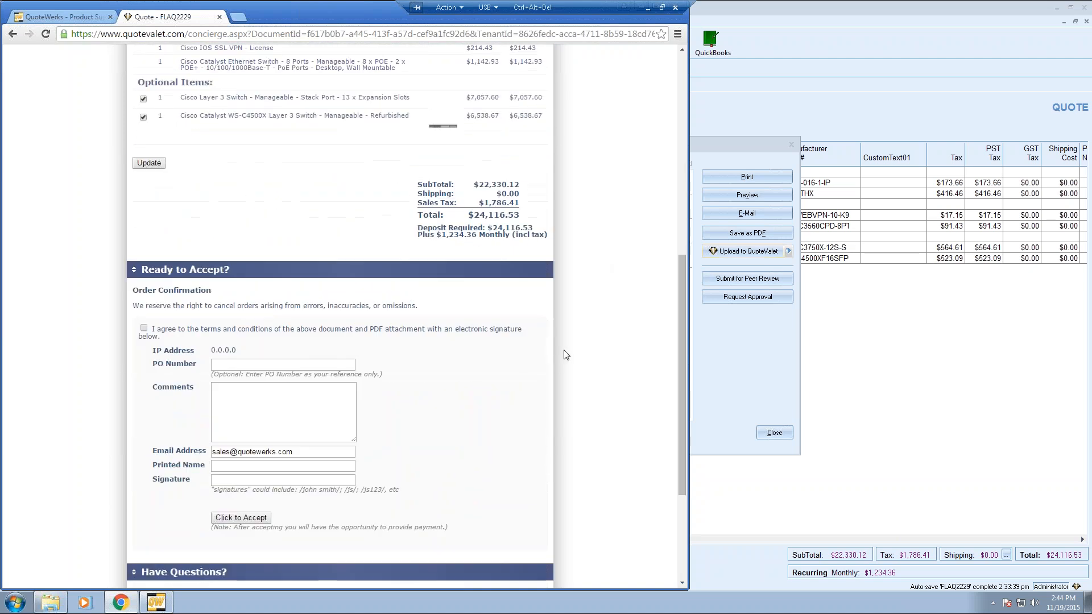
scroll(566, 335, down, 2)
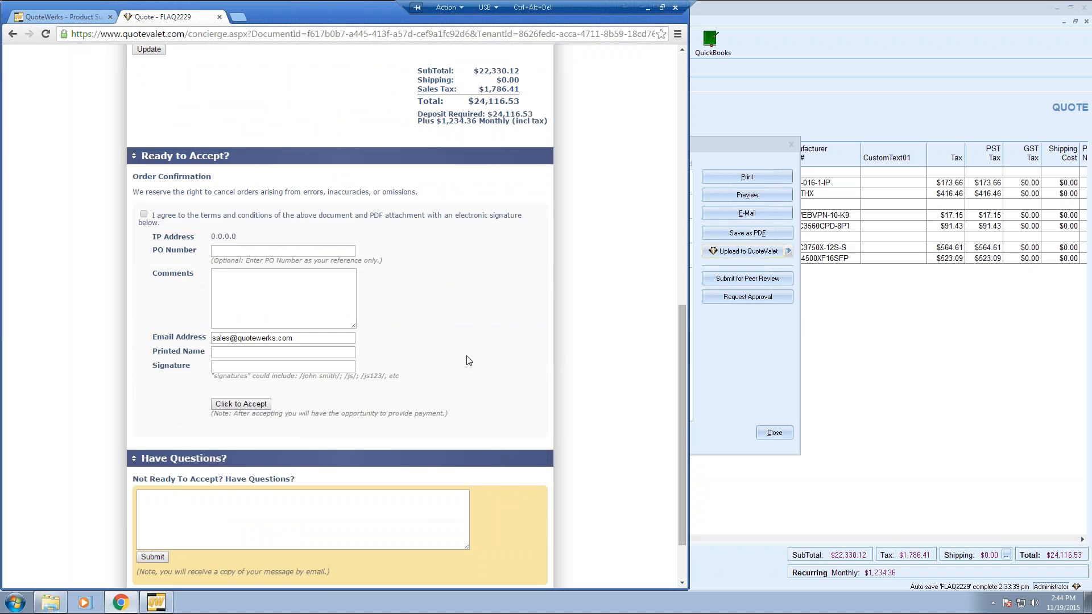
scroll(468, 360, down, 1)
click(330, 444)
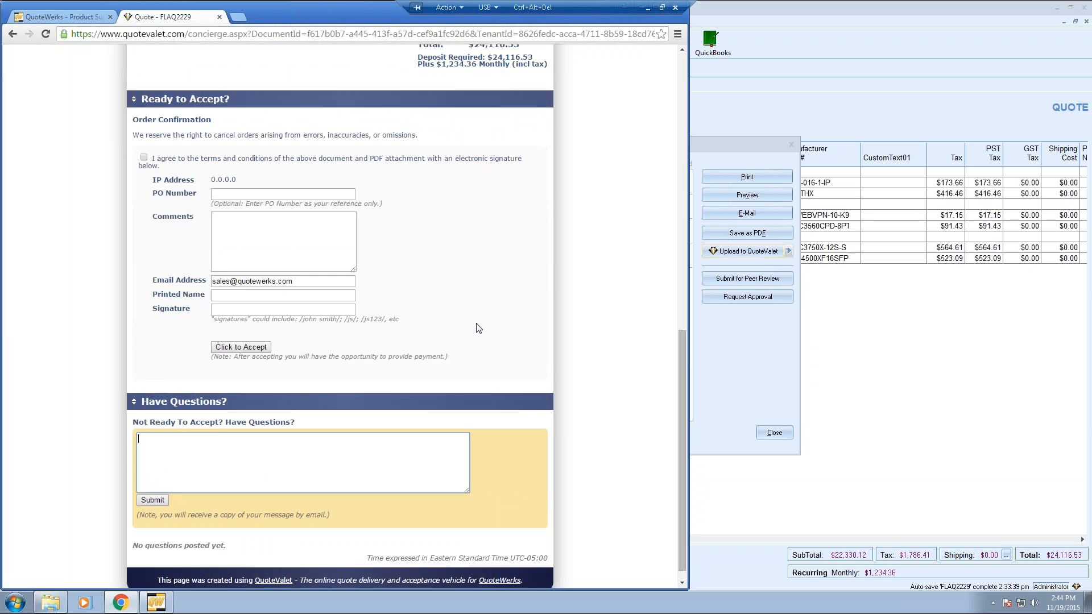
- Agree to the terms and leave the order comment 'Please process ASAP'
scroll(479, 328, up, 6)
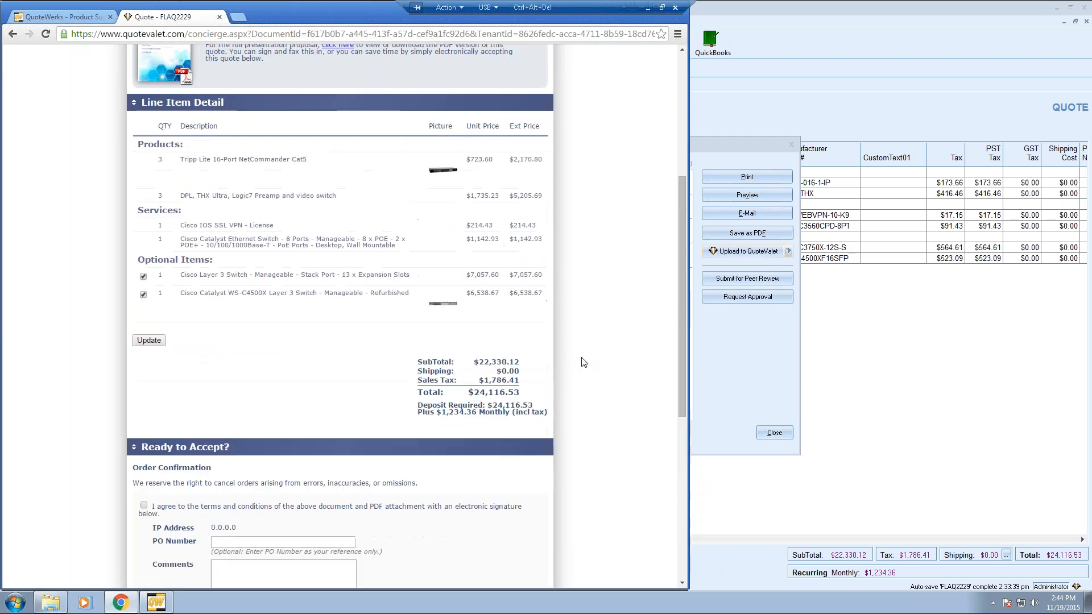
scroll(583, 361, down, 4)
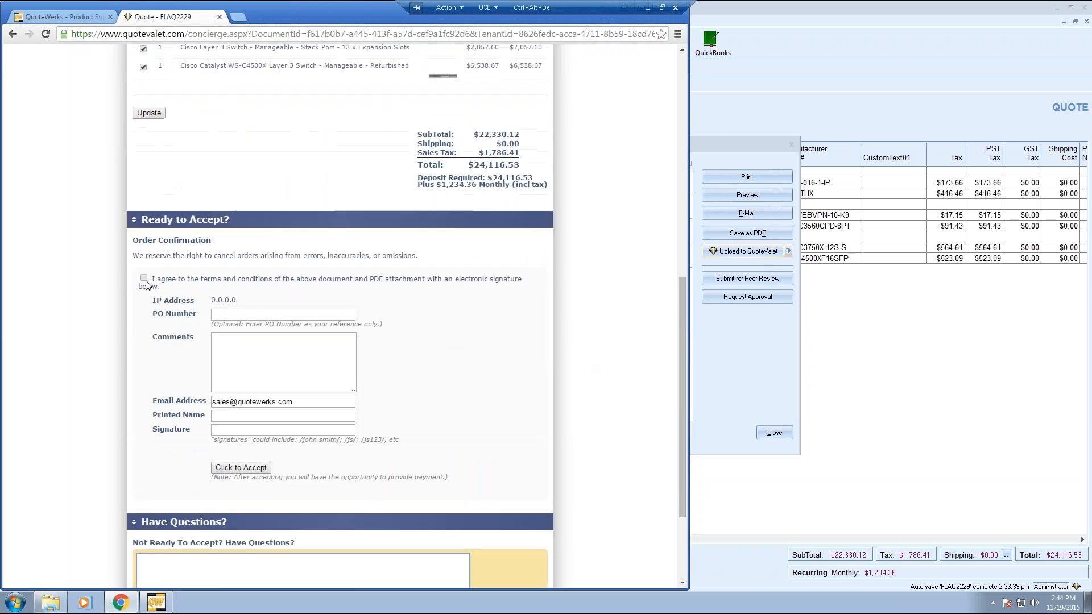
click(144, 279)
click(250, 347)
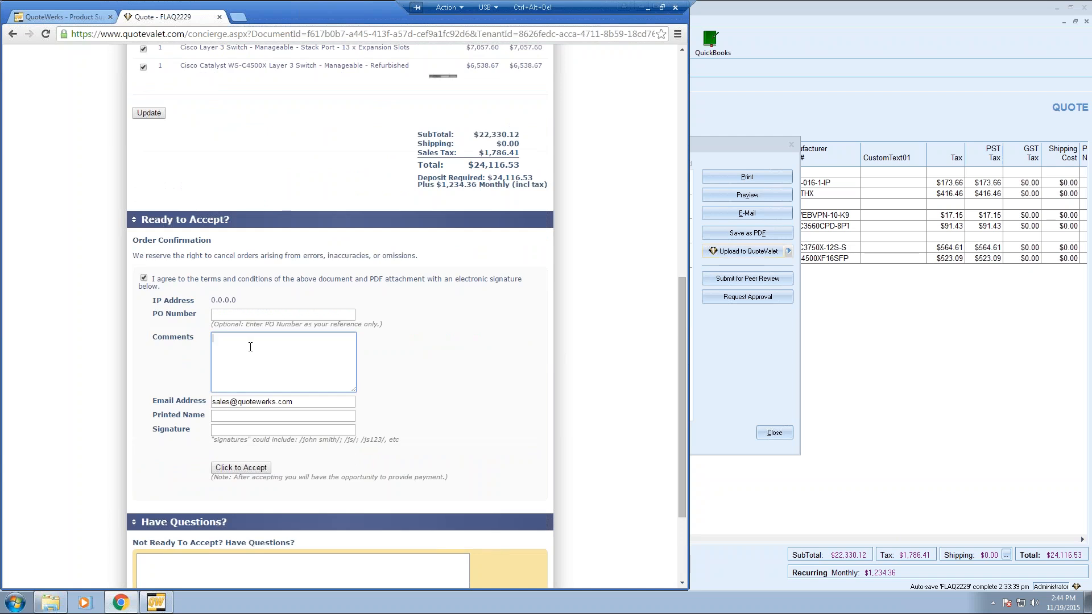
text(Please process ASAP)
- Enter the customer's printed name and signature, then submit the quote acceptance
click(223, 415)
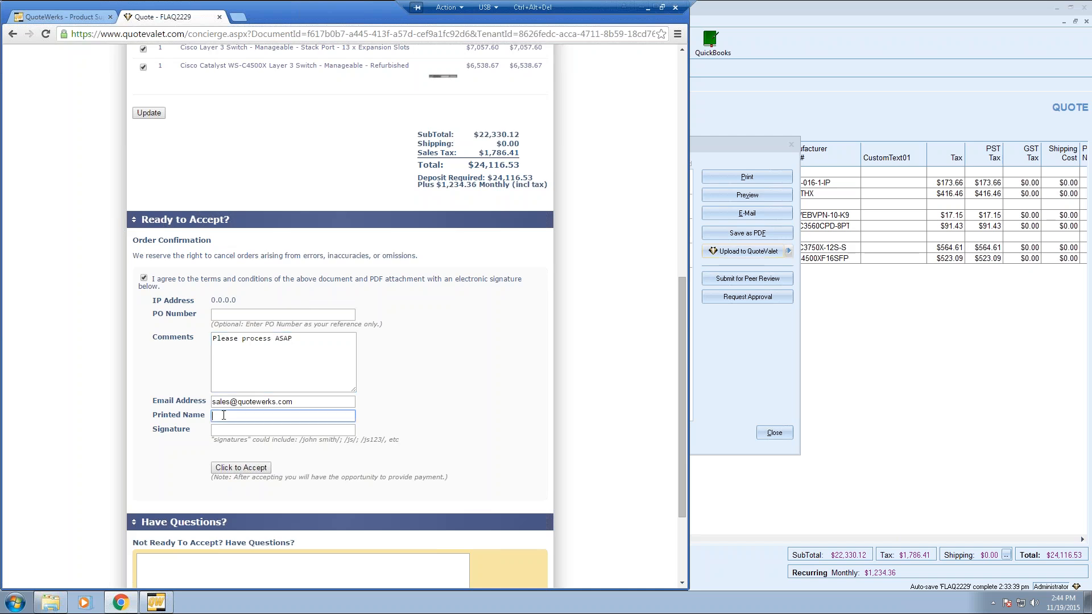
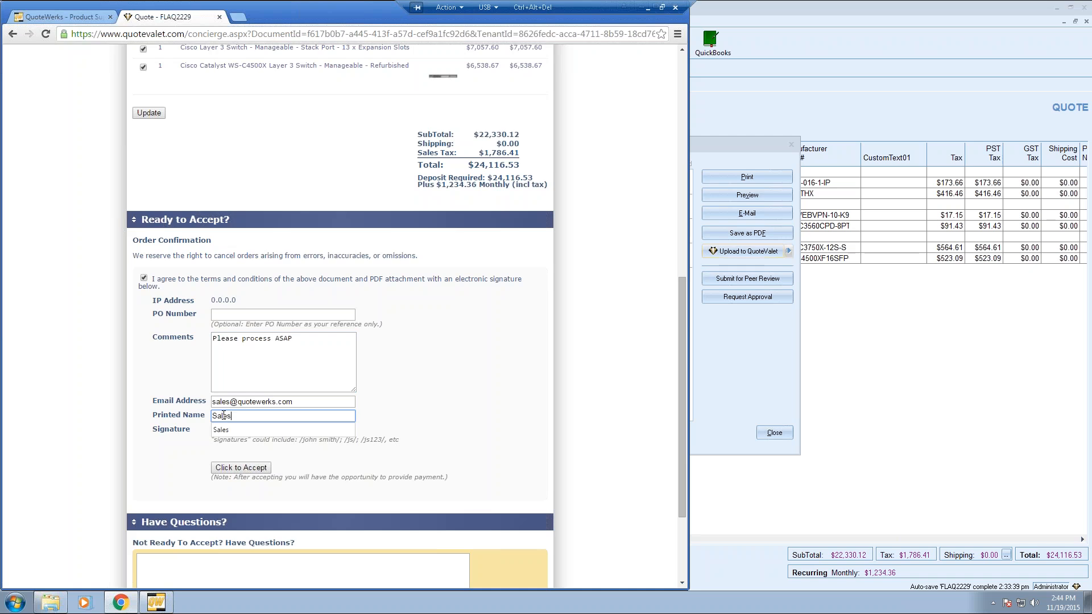
key(BackSpace)
key(BackSpace)
key(BackSpace)
key(BackSpace)
key(Tab)
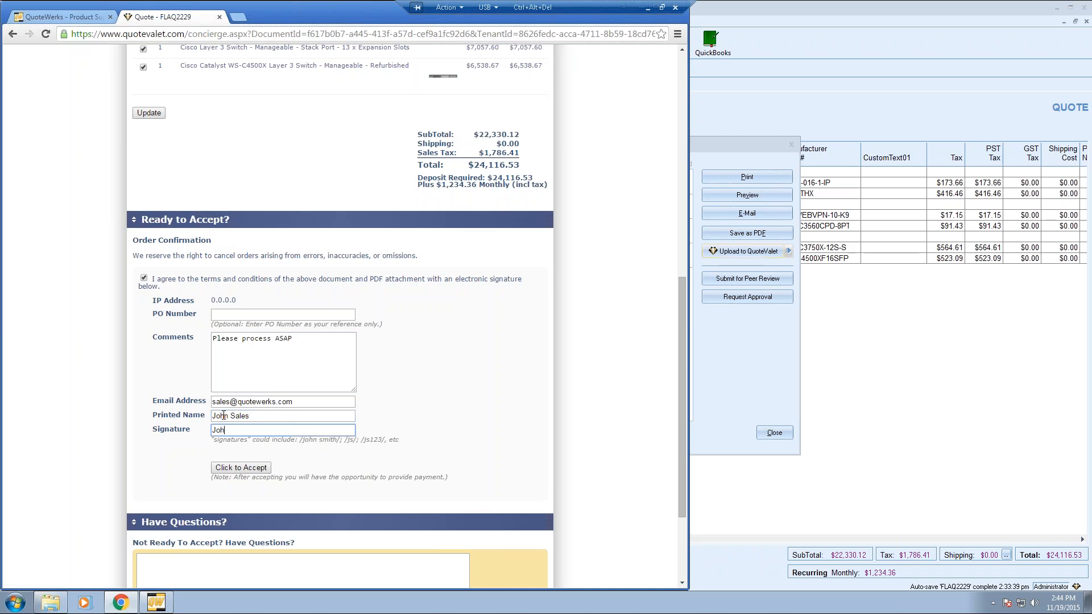
key(BackSpace)
key(BackSpace)
key(BackSpace)
click(240, 468)
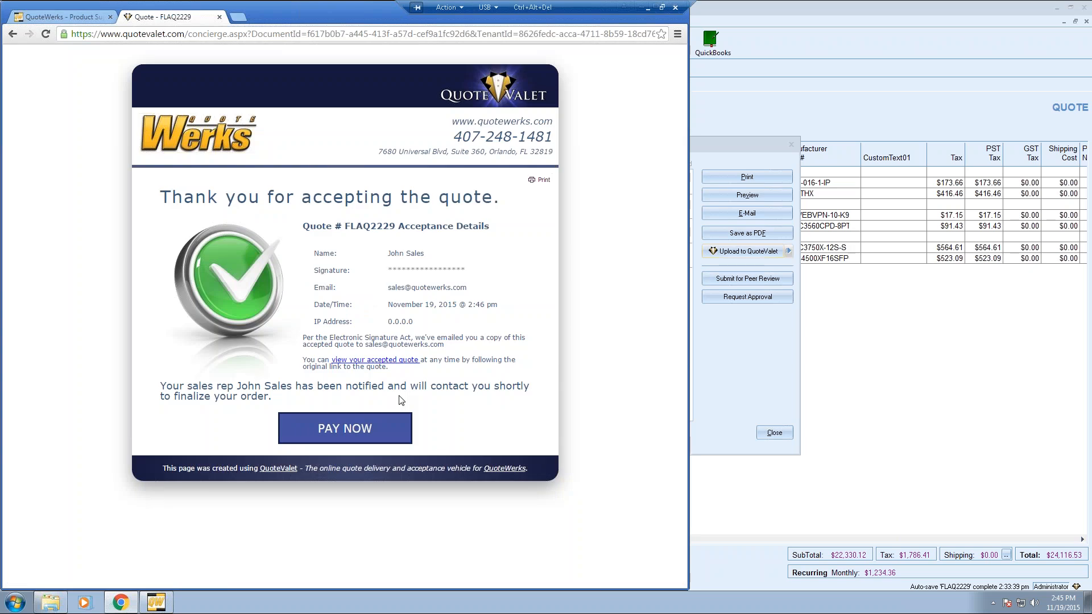
click(379, 429)
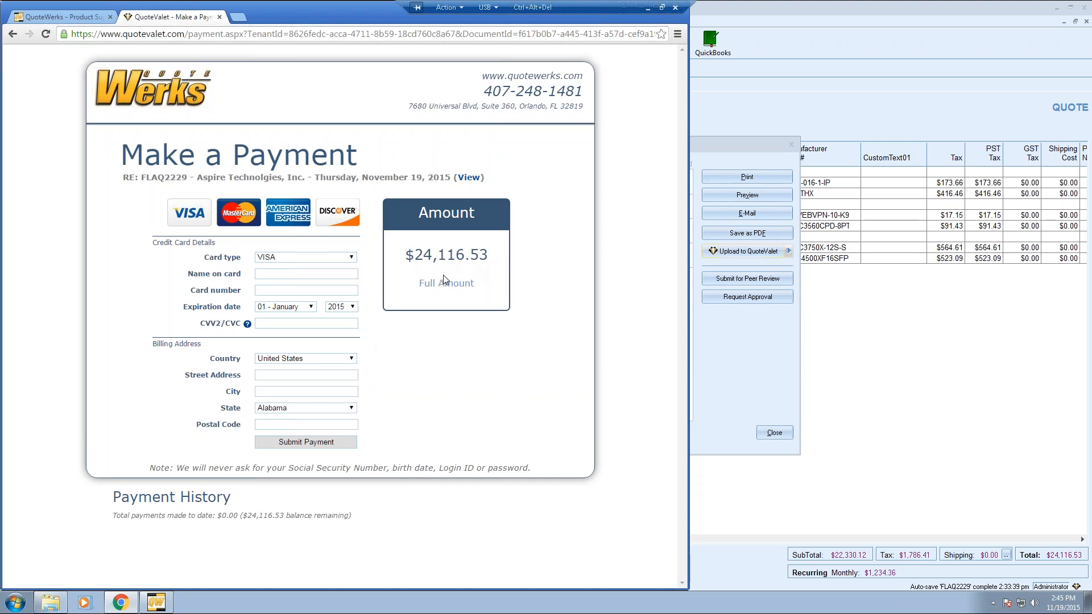
- Close the upload and delivery windows and apply the customer's QuoteValet selections to the quote
click(738, 380)
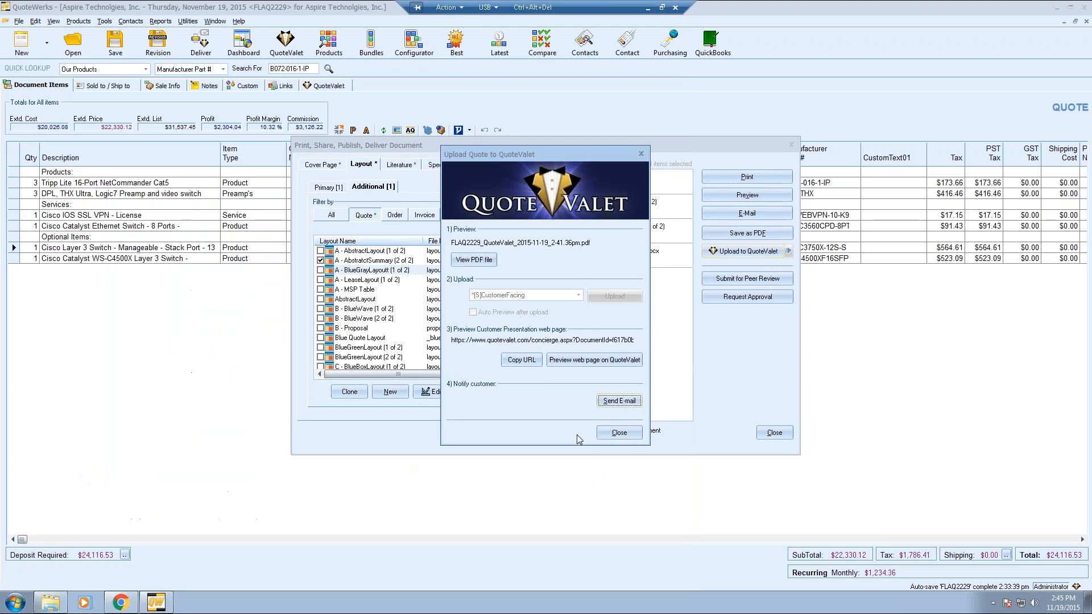
click(619, 432)
click(774, 433)
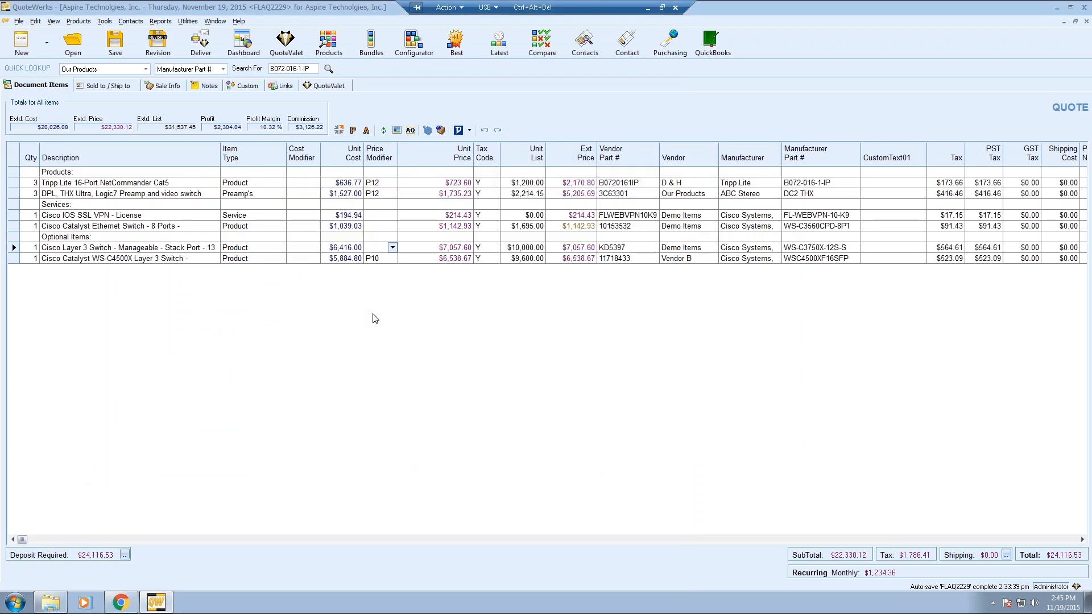
click(320, 88)
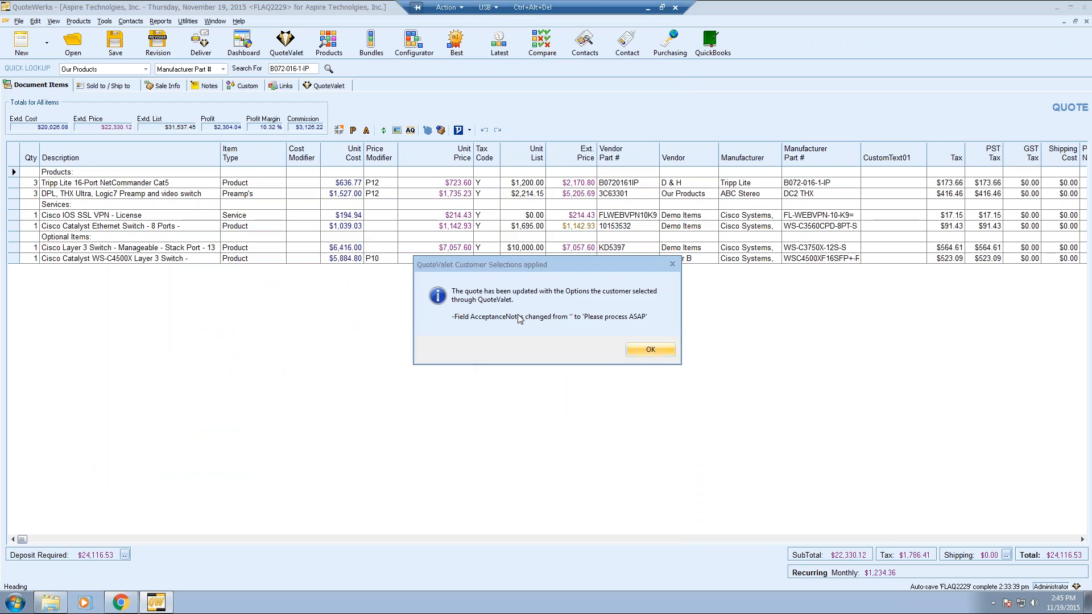
click(650, 350)
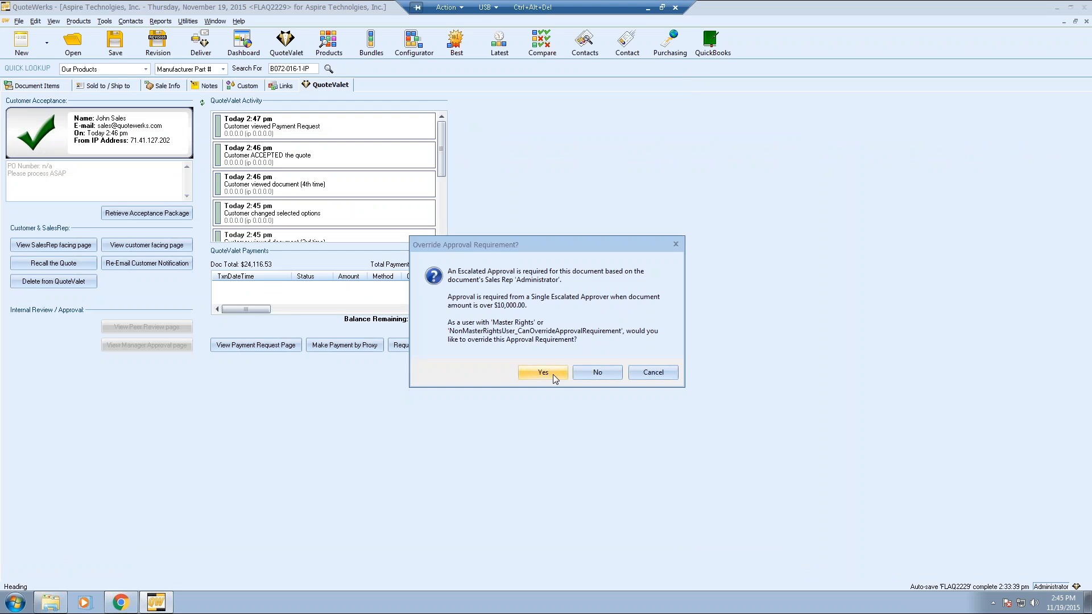
- Browse the QuoteValet activity log from quote creation through acceptance to the payment request
click(555, 373)
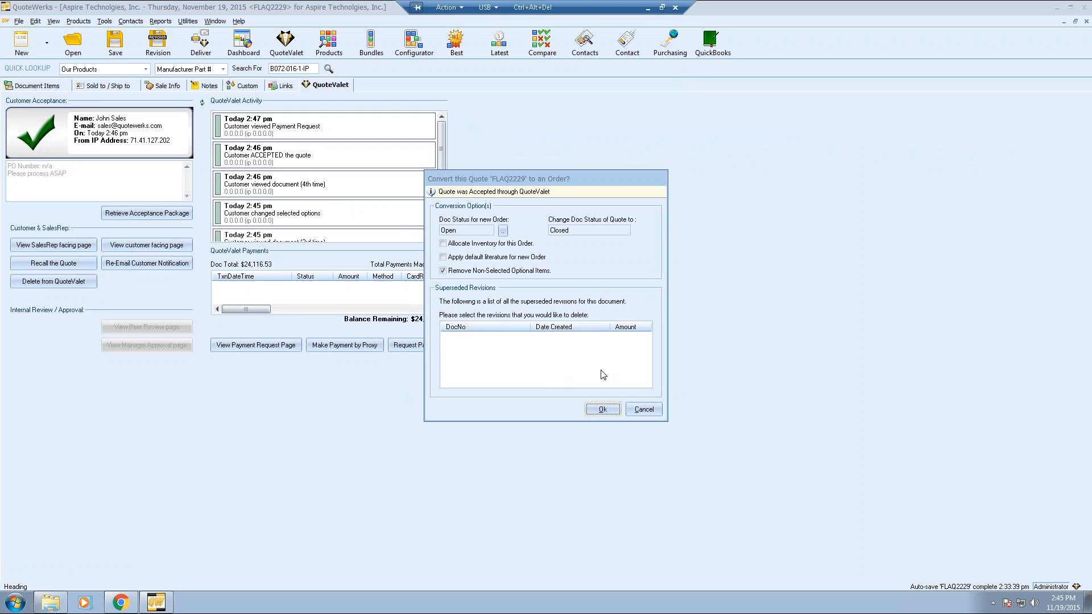
click(645, 410)
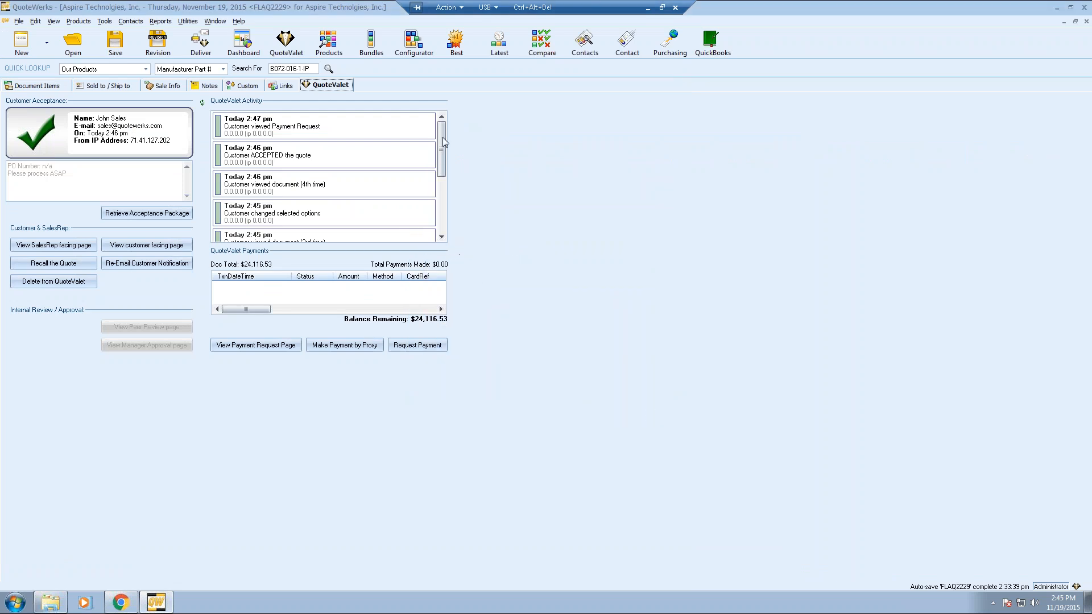
drag(443, 137, 445, 228)
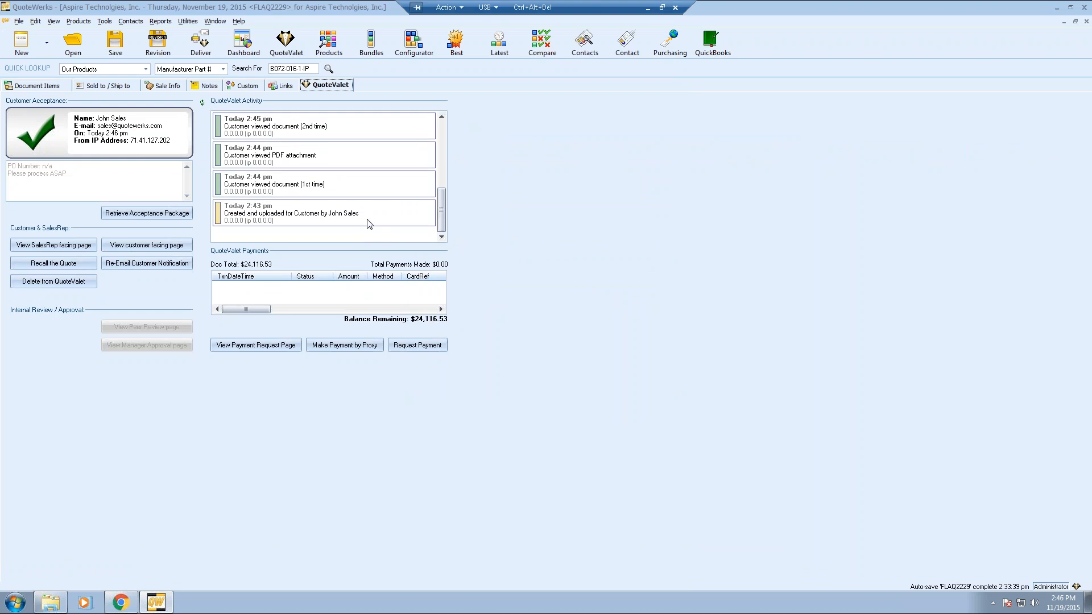
click(370, 224)
click(390, 190)
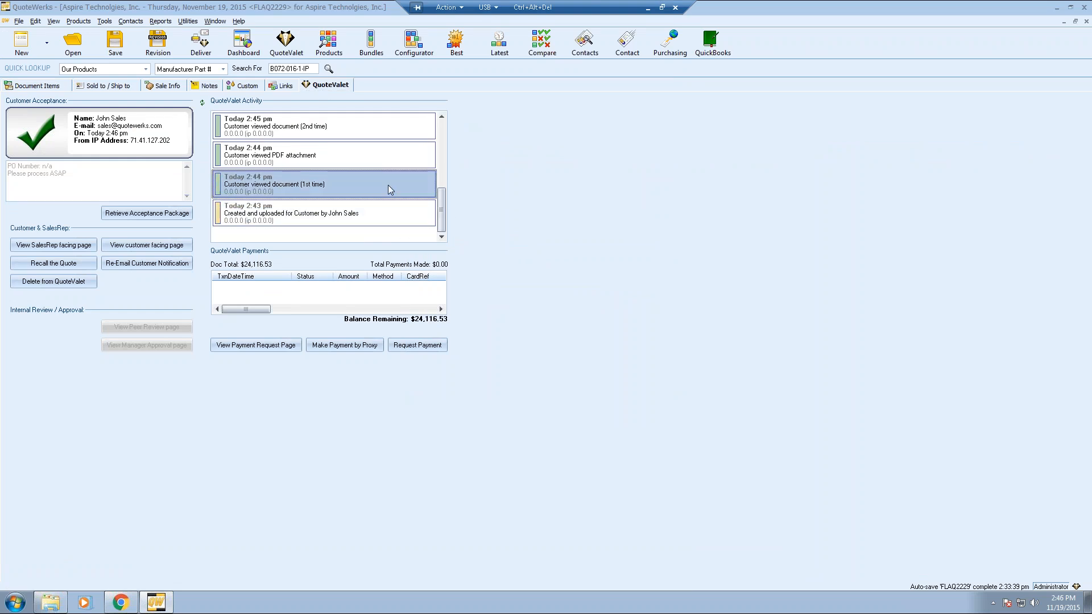
click(390, 154)
click(442, 118)
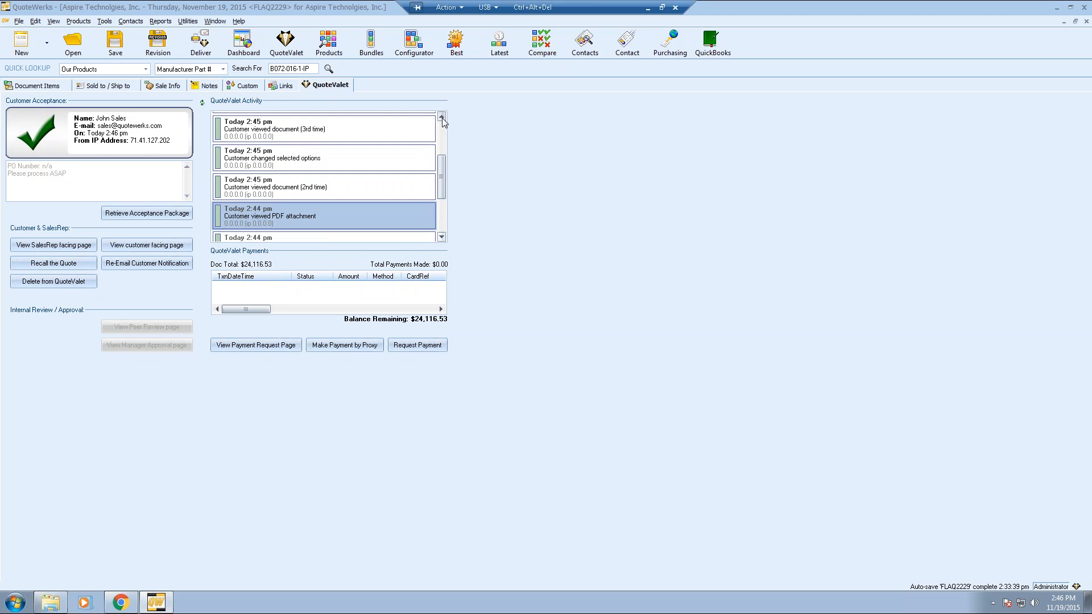
click(442, 118)
click(442, 118)
click(442, 118)
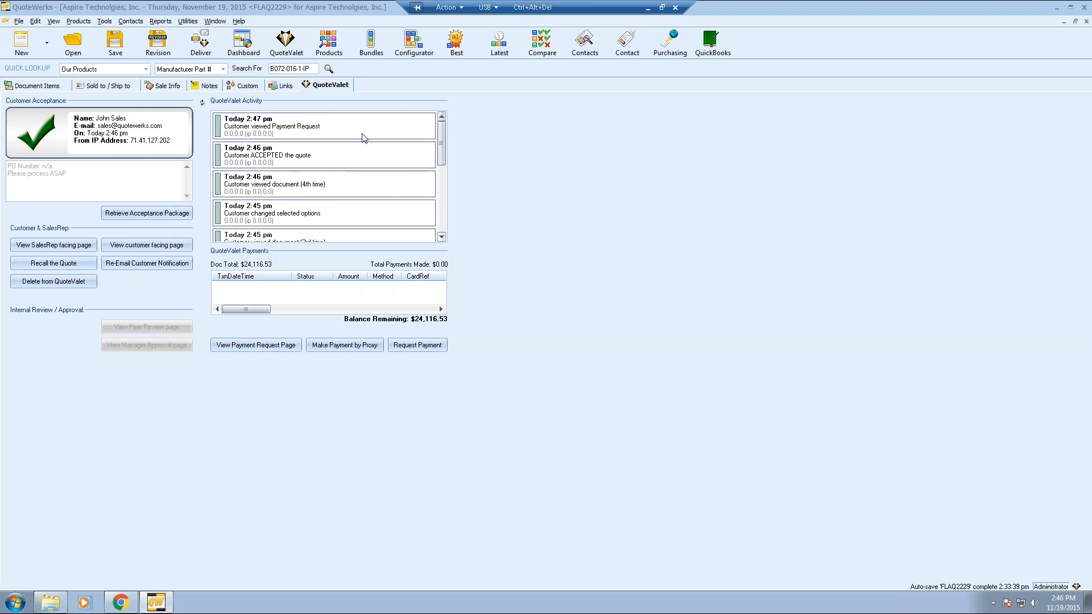
click(332, 154)
key(Up)
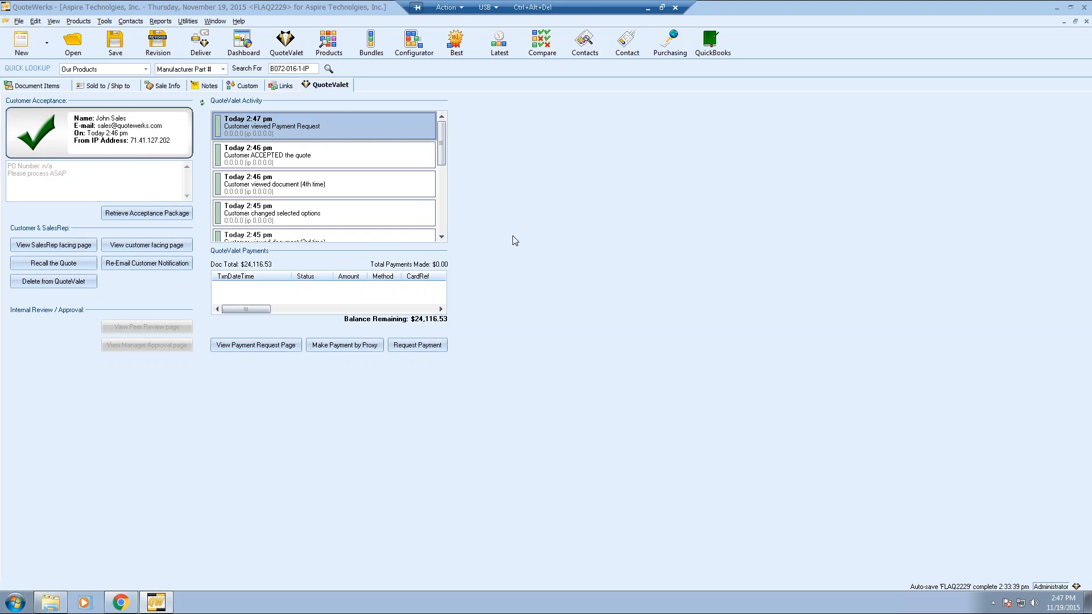
- Convert the quote to an order via File > Convert to Order, overriding the approval requirement
click(38, 86)
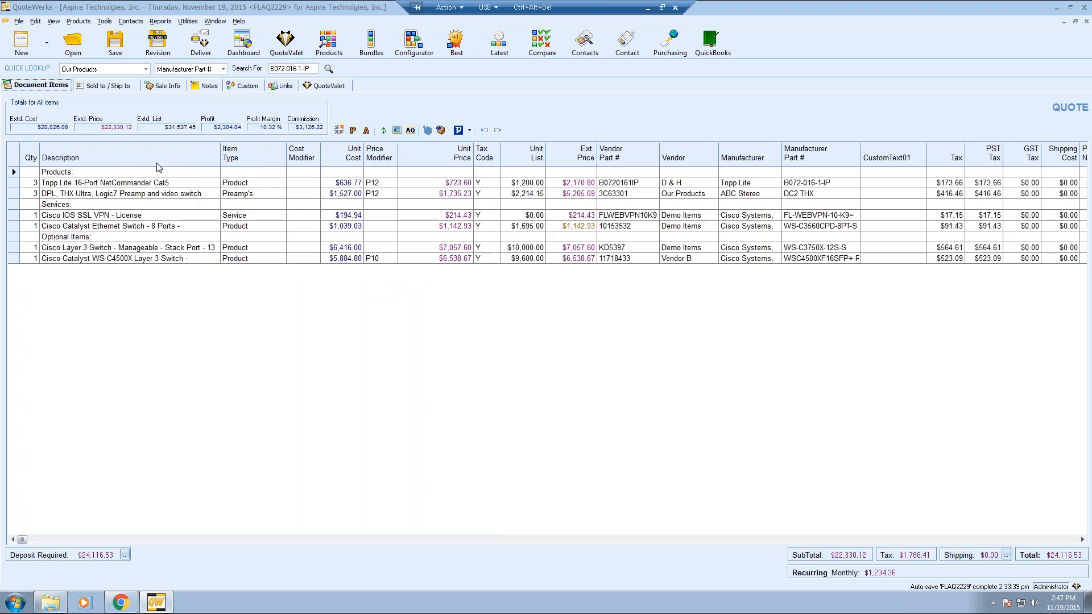
click(19, 21)
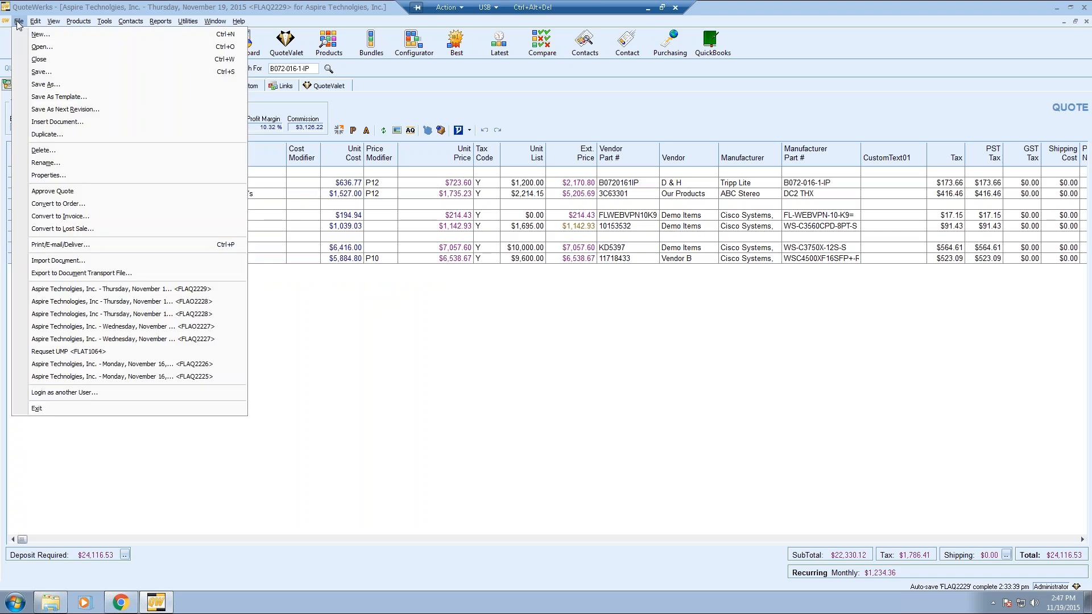
click(91, 203)
click(527, 373)
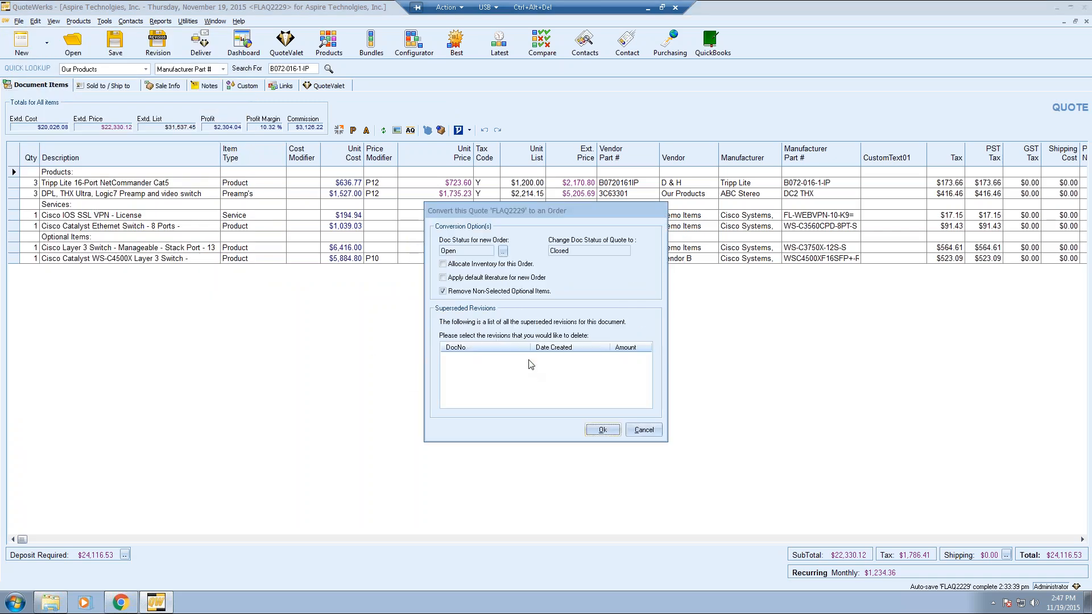
click(600, 431)
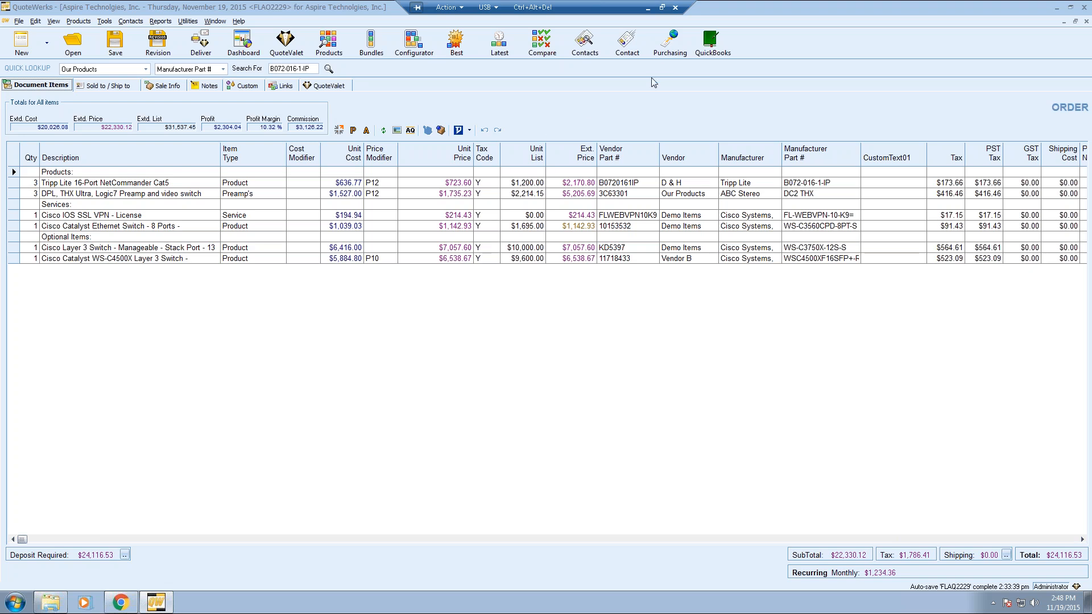
- In Purchasing, filter items to the Demo Items vendor and select both its products
click(667, 44)
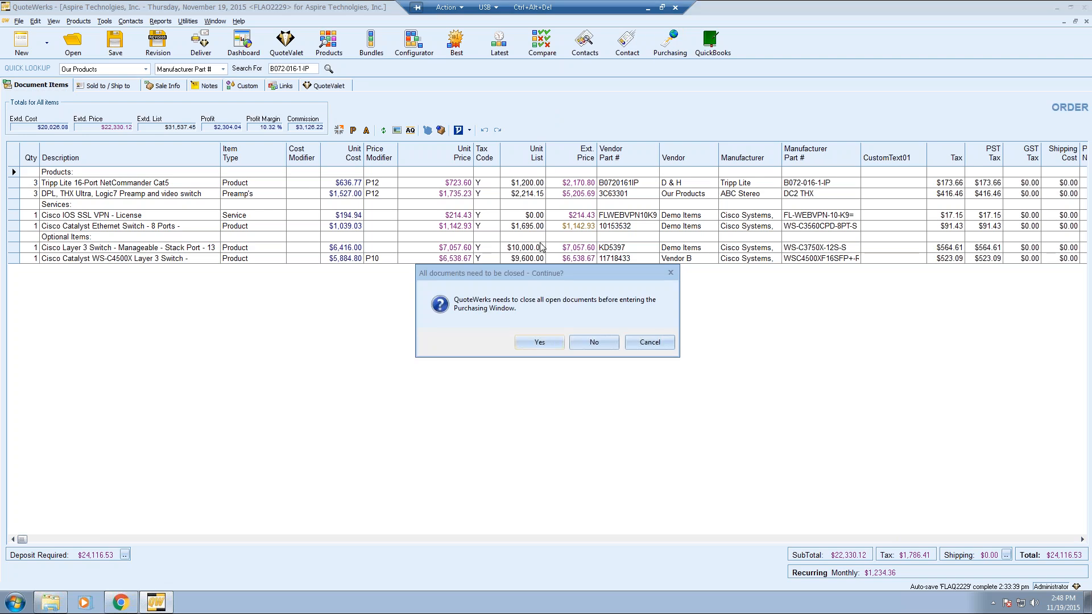
click(543, 345)
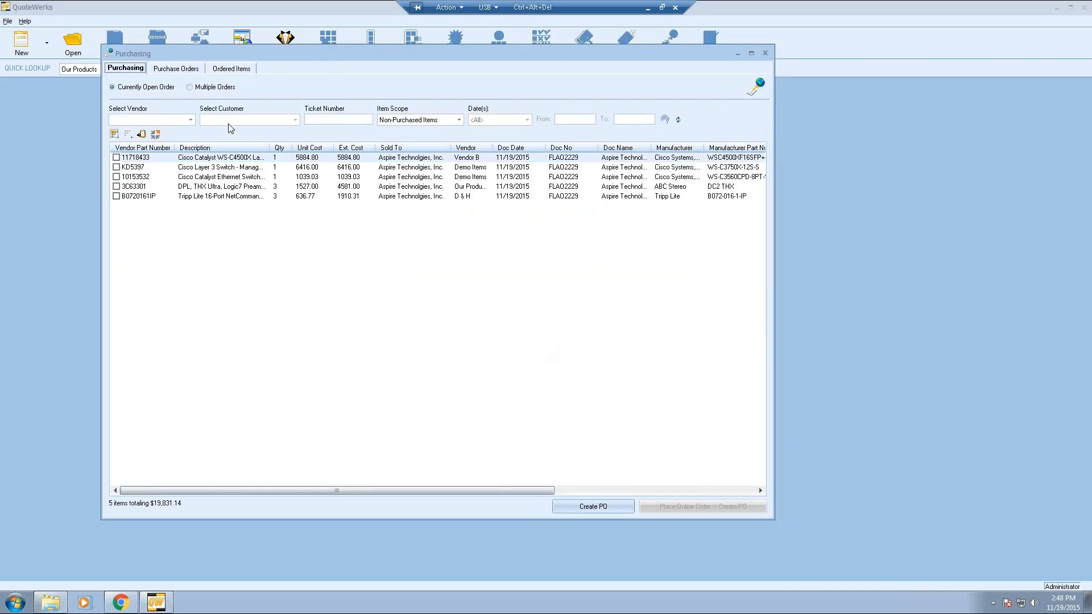
click(190, 119)
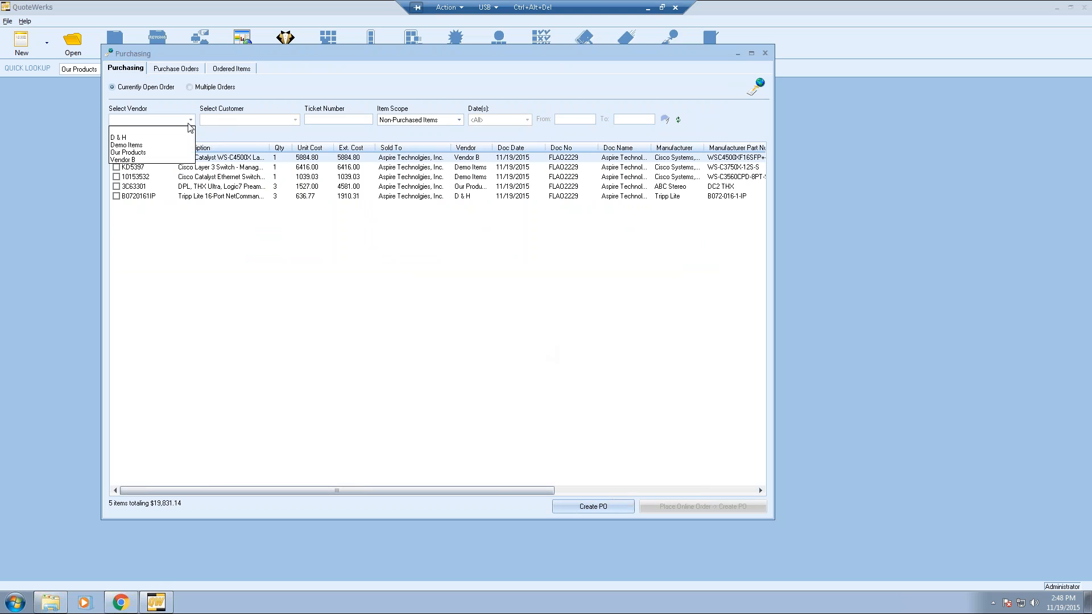
click(182, 152)
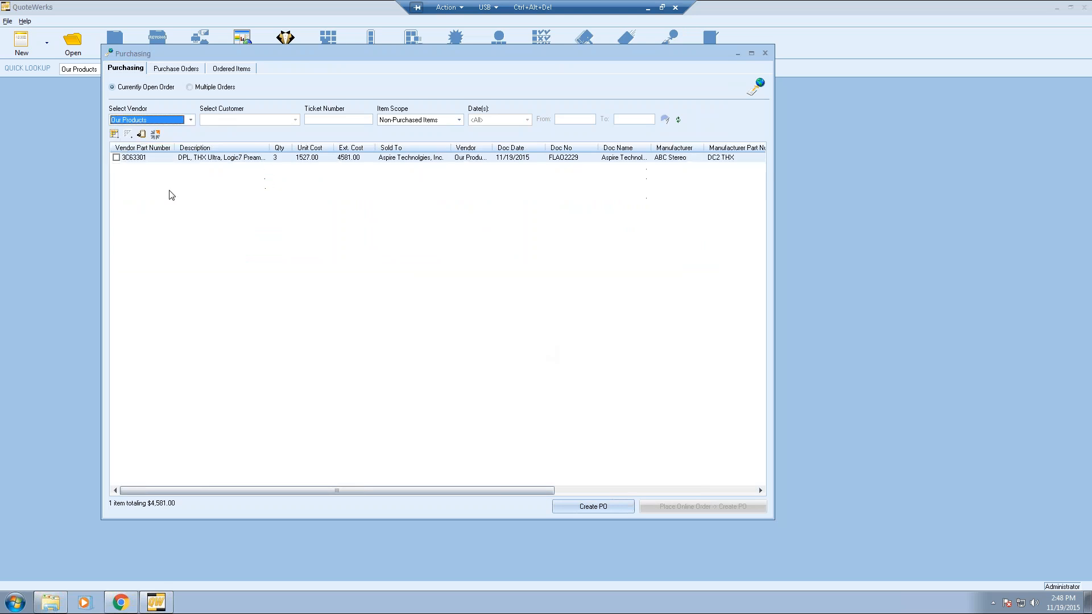
click(190, 119)
click(177, 160)
click(193, 121)
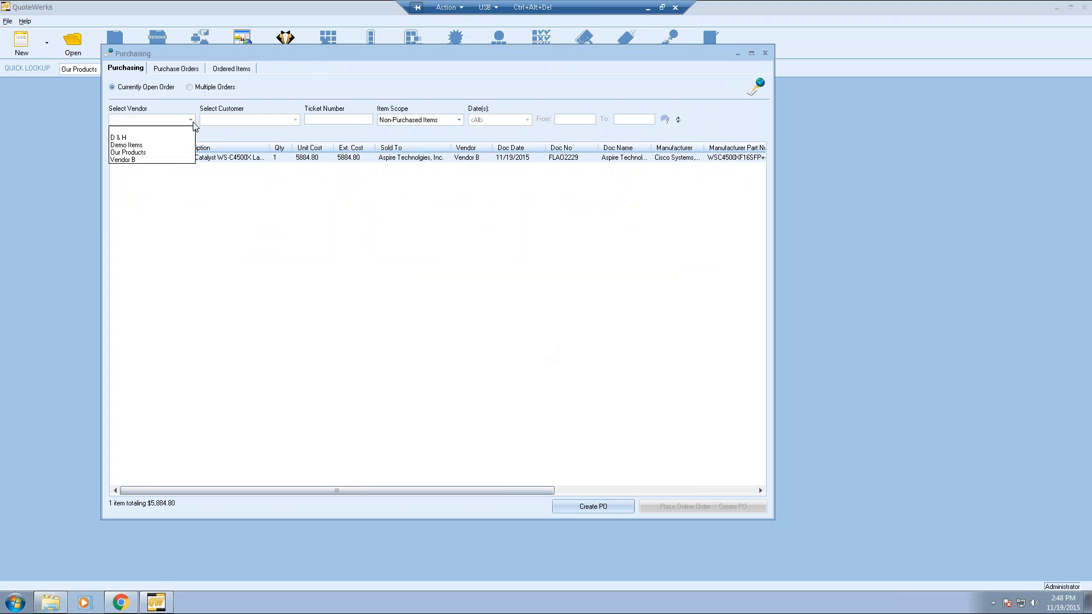
click(193, 122)
click(191, 120)
click(170, 148)
click(117, 168)
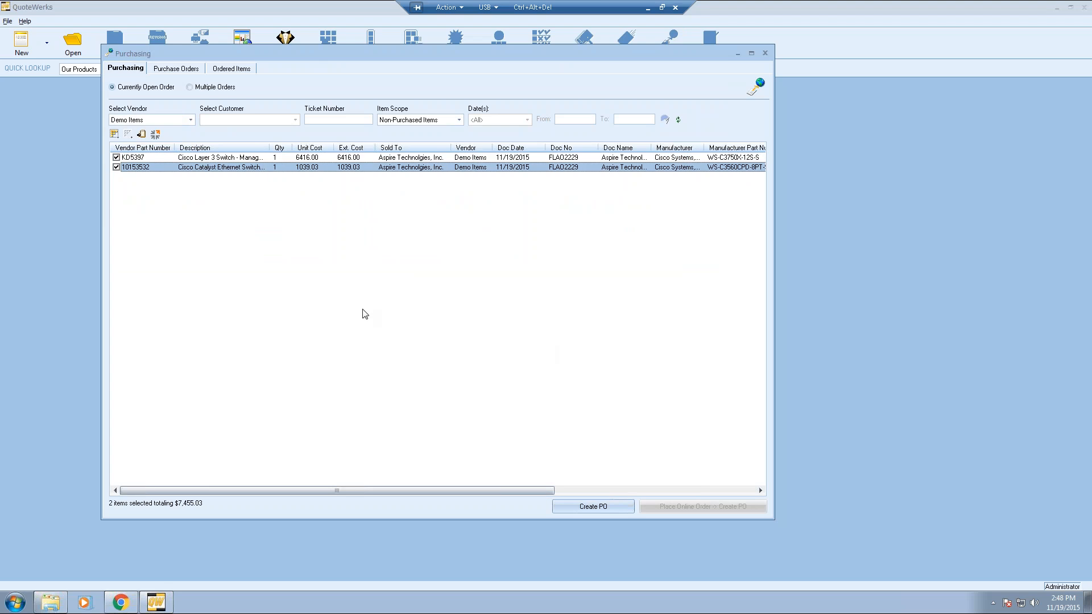
- Create purchase order 15-1010 with the next QuoteWerks PO number, not exported to QuickBooks
click(568, 507)
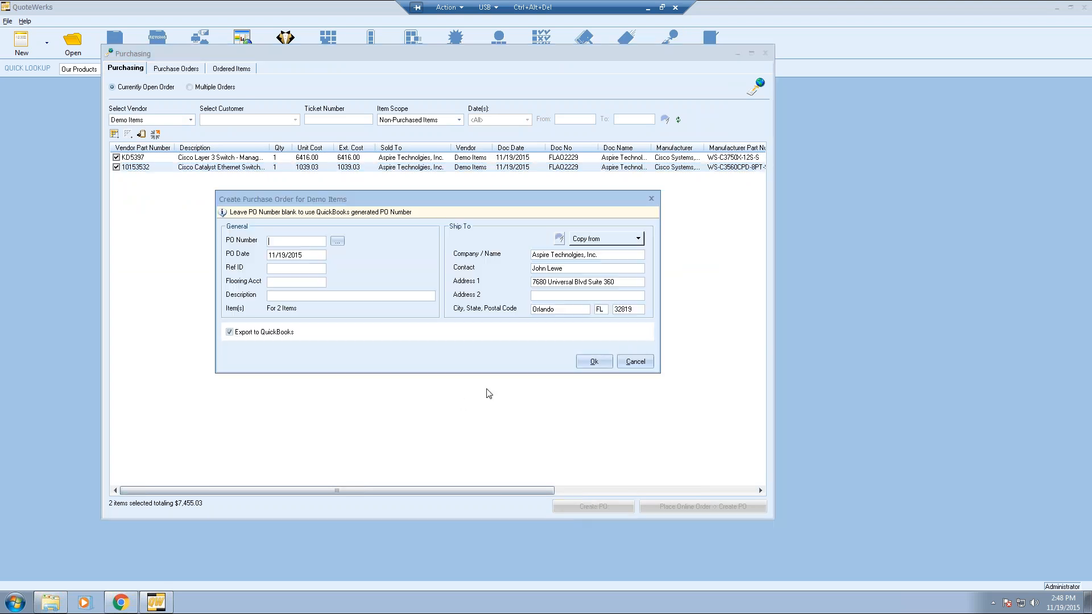
click(337, 241)
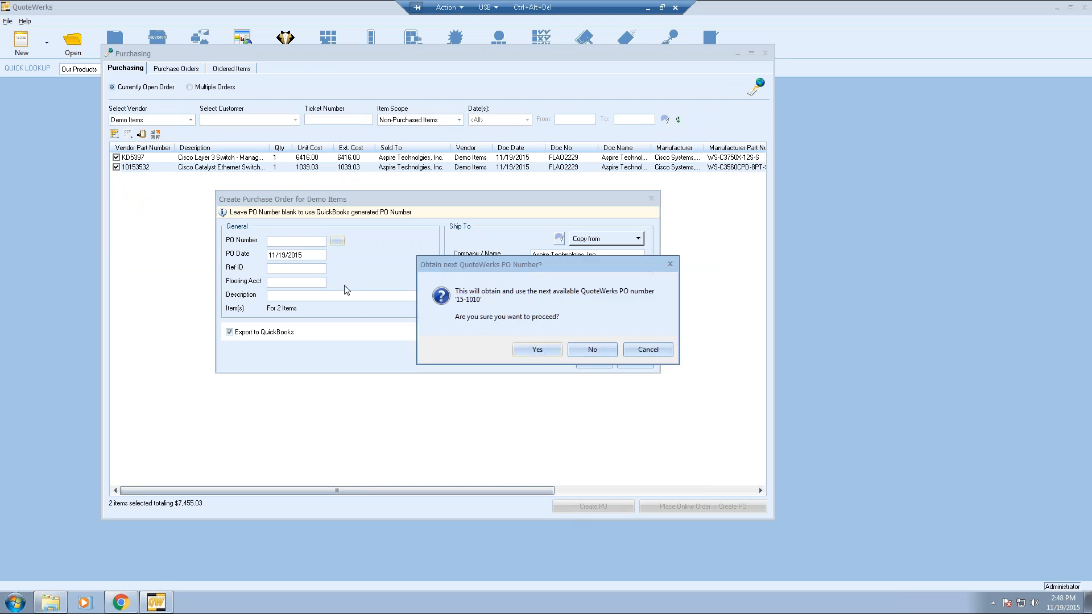
click(518, 350)
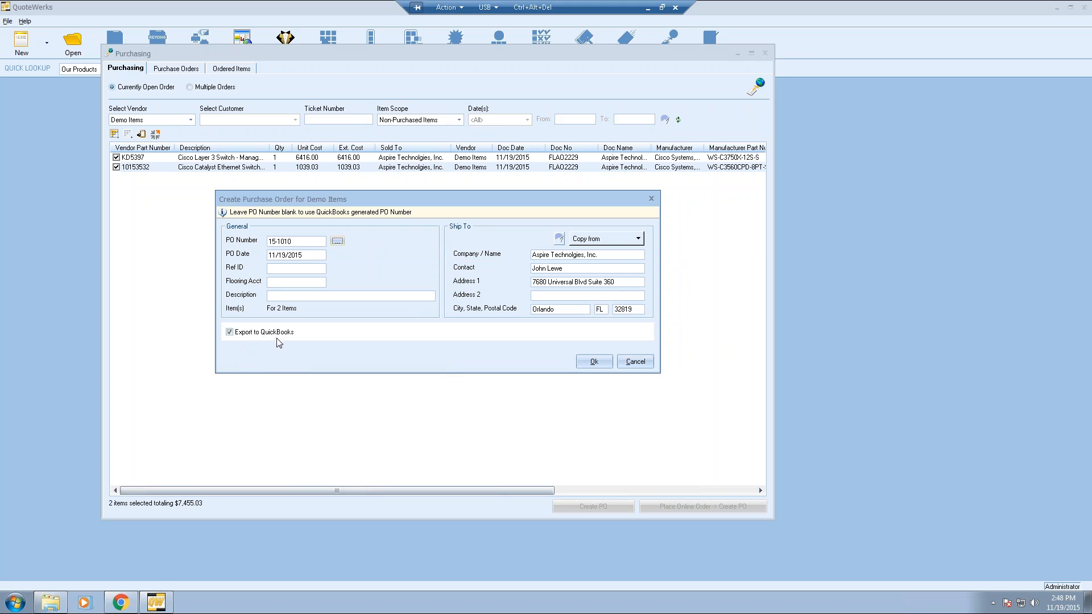
click(237, 333)
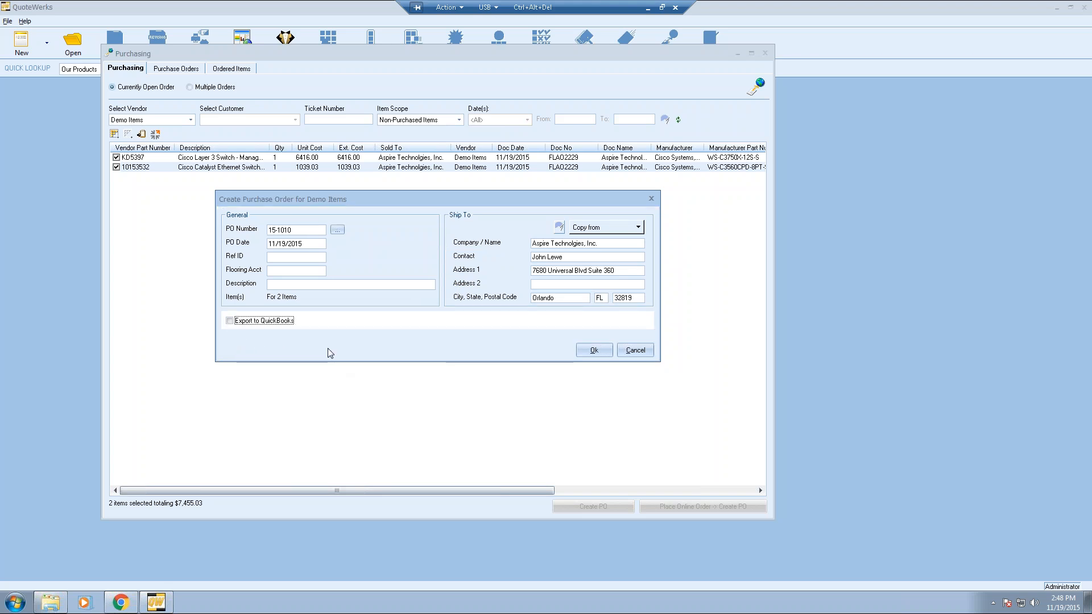
click(587, 353)
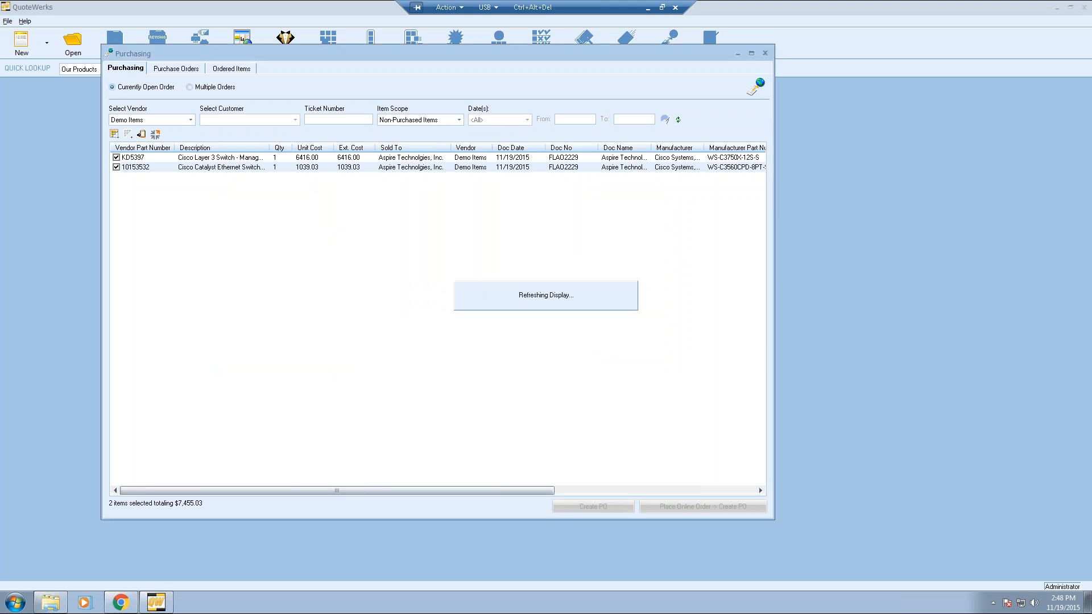
- List today's purchase orders, showing PO 15-1010 with its two switch line items
click(177, 68)
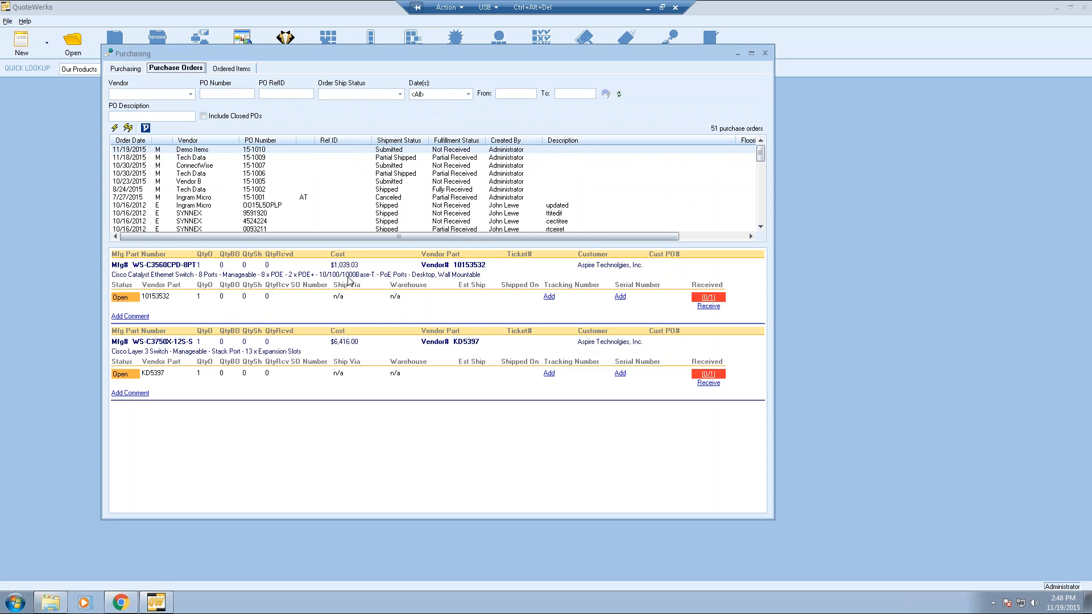
click(449, 95)
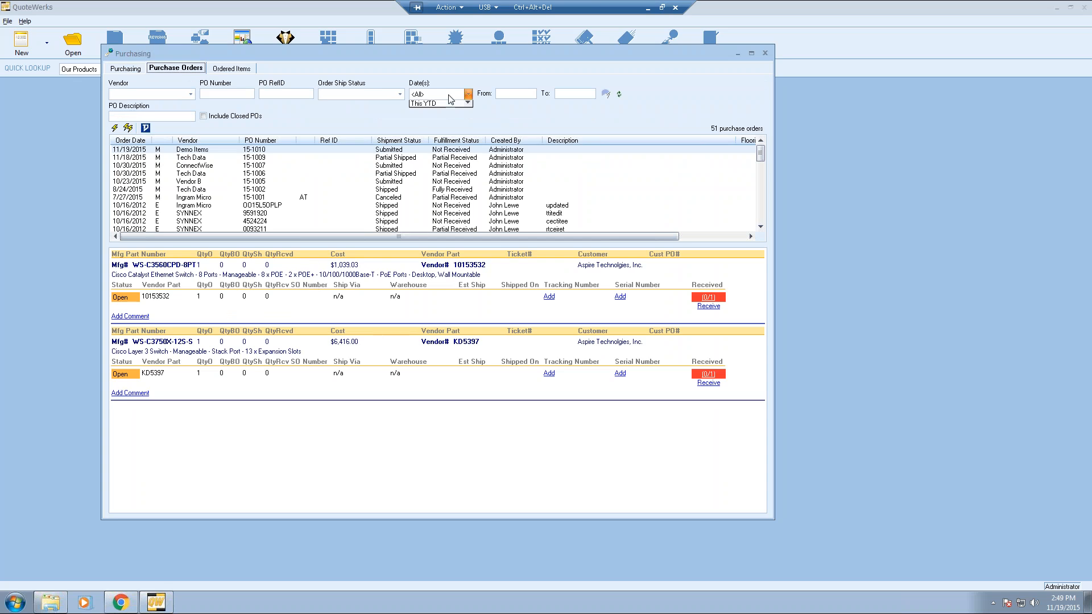
click(449, 112)
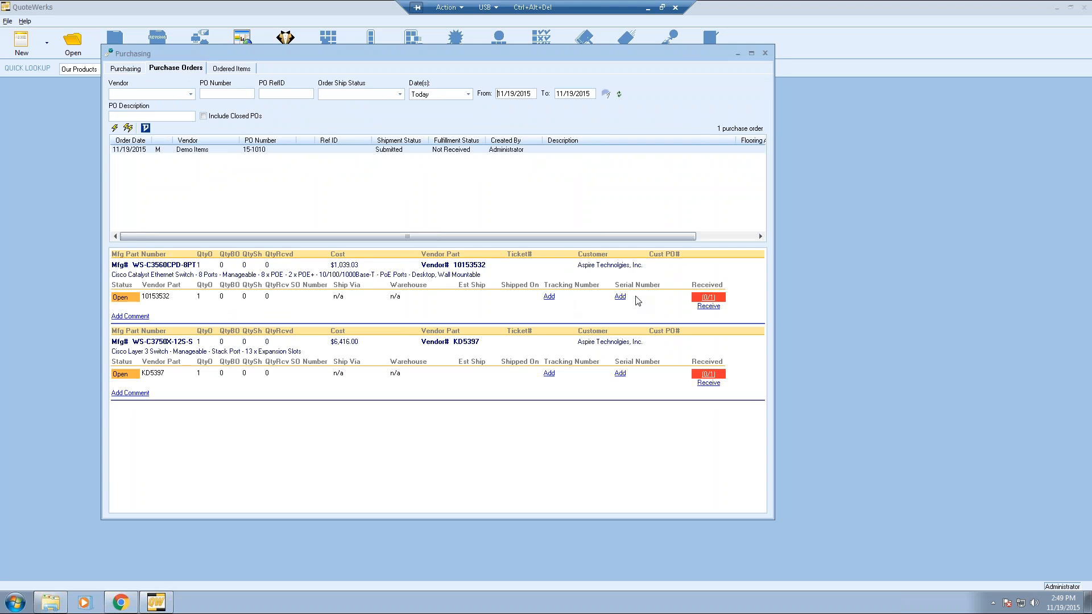
right_click(445, 295)
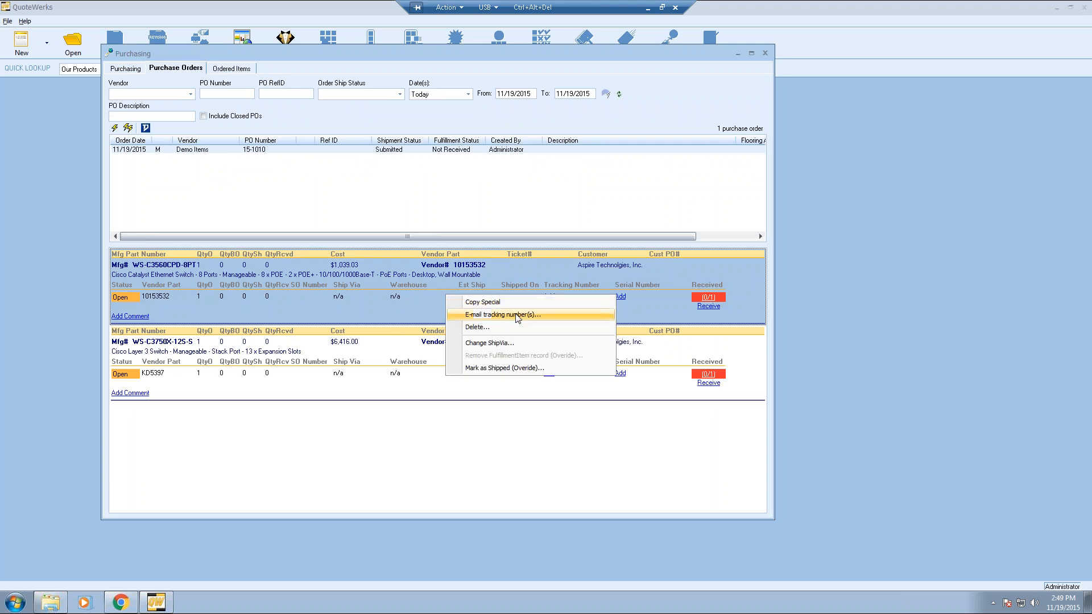
click(423, 305)
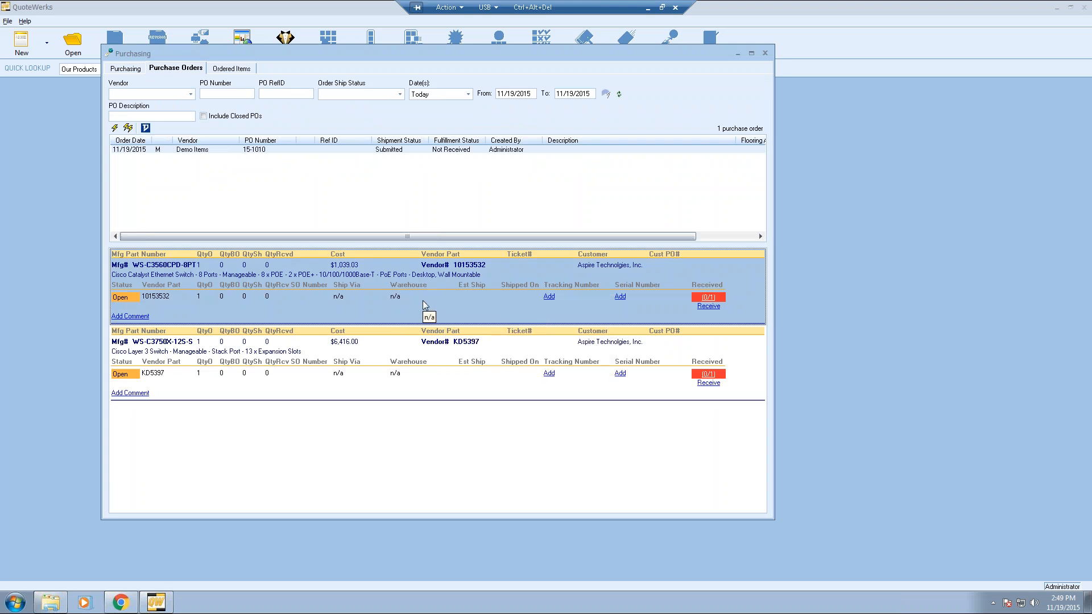